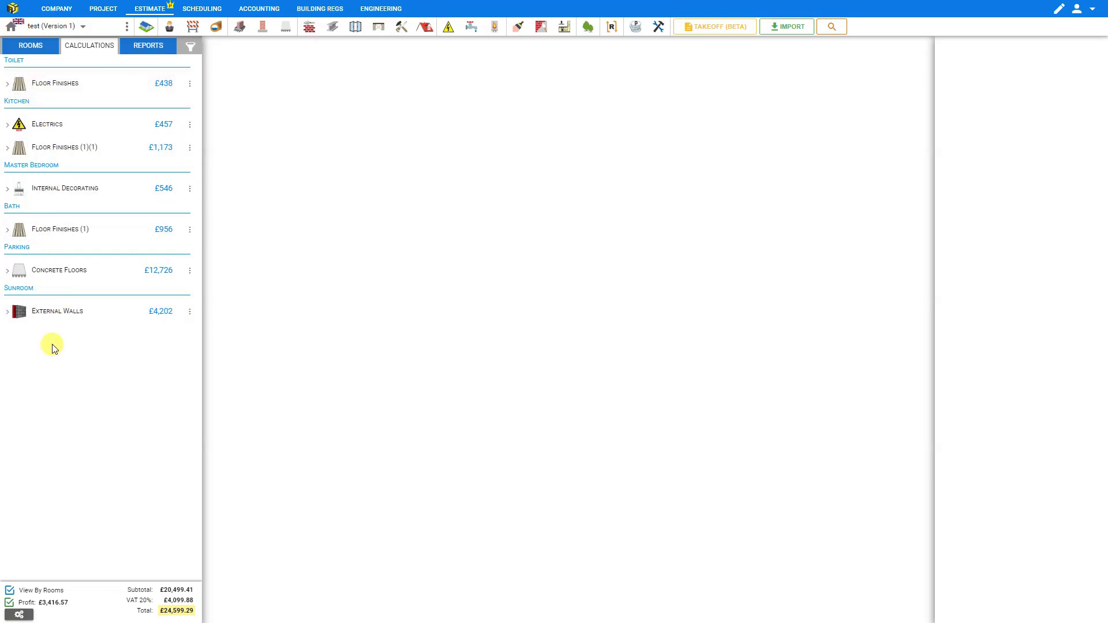
- Compare the calculations list grouped by work category with the list grouped by rooms
left_click(9, 591)
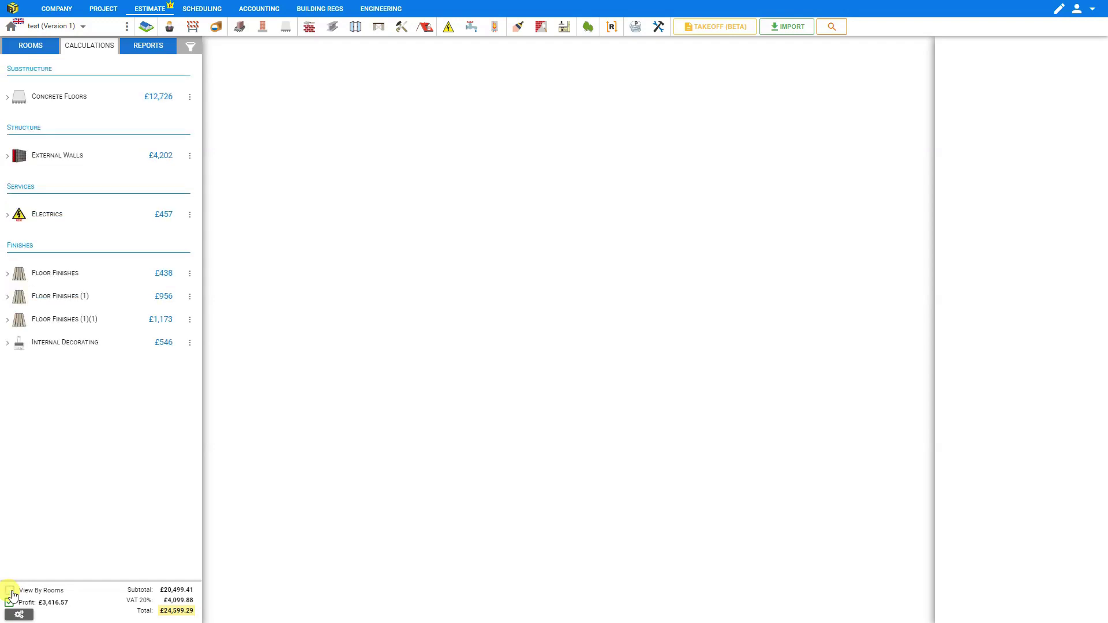
left_click(10, 590)
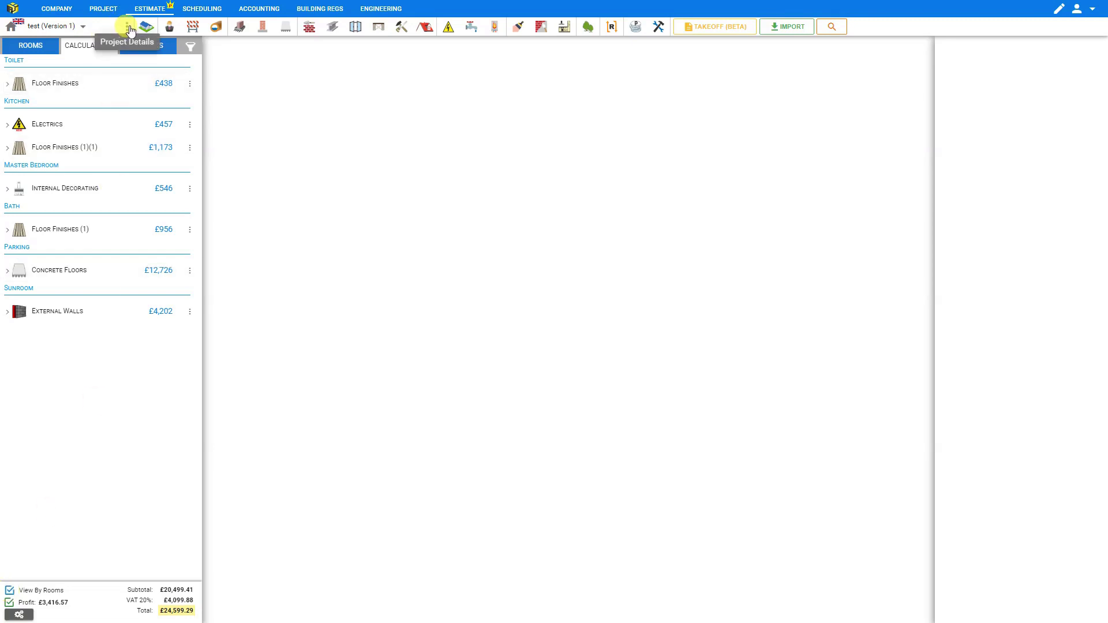
- Create a new project titled "View By Rooms" and return to its empty estimate
left_click(83, 29)
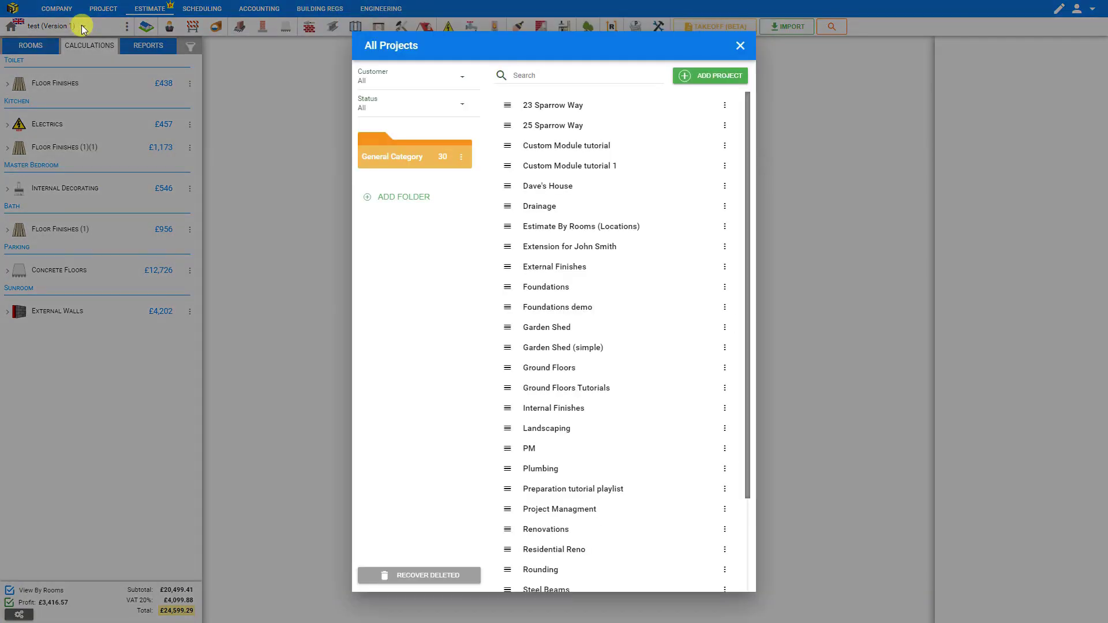
left_click(704, 76)
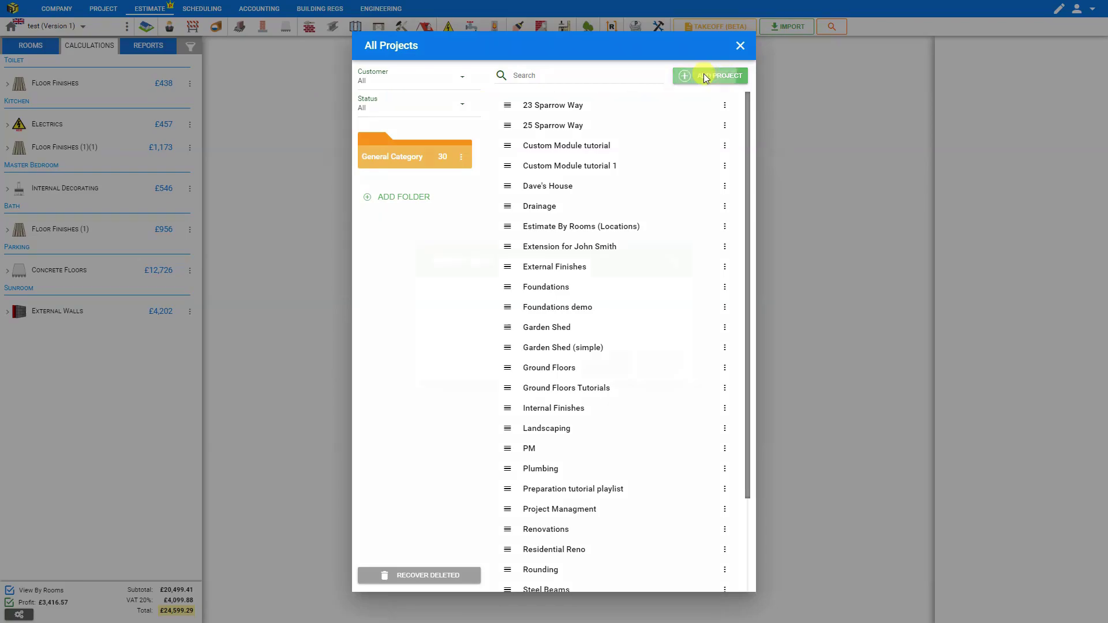
type("Vie")
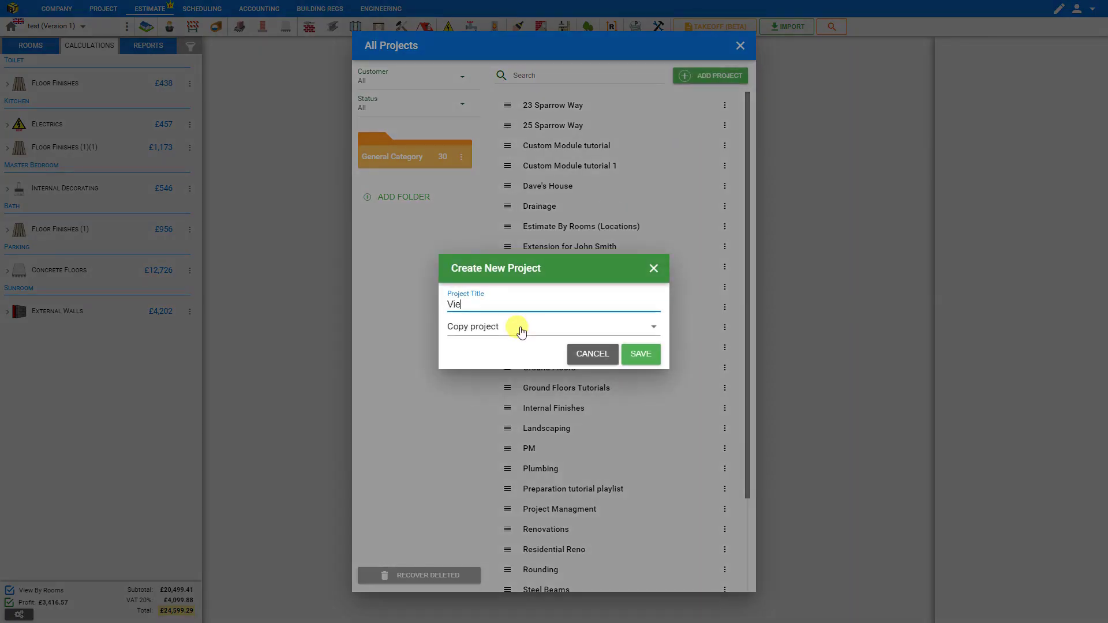
type("w By Room")
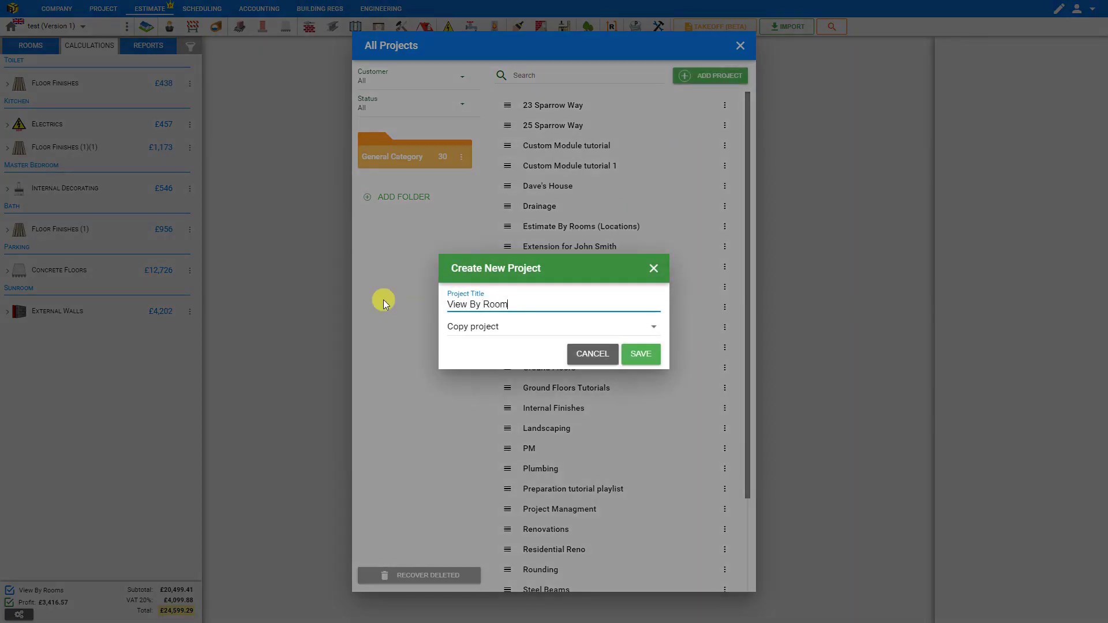
type("s")
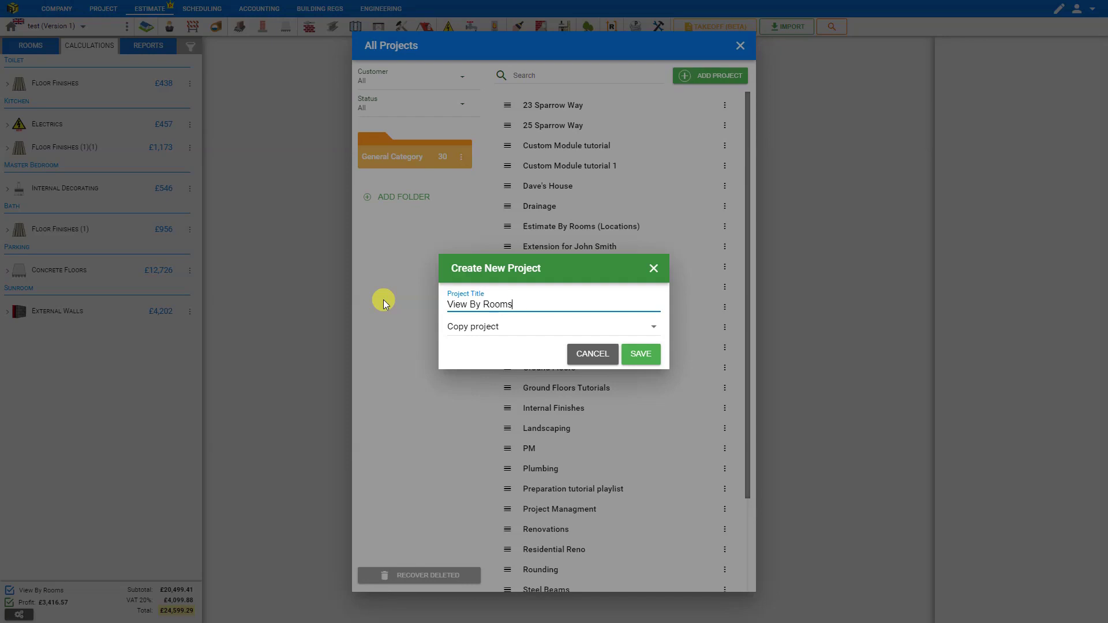
left_click(641, 354)
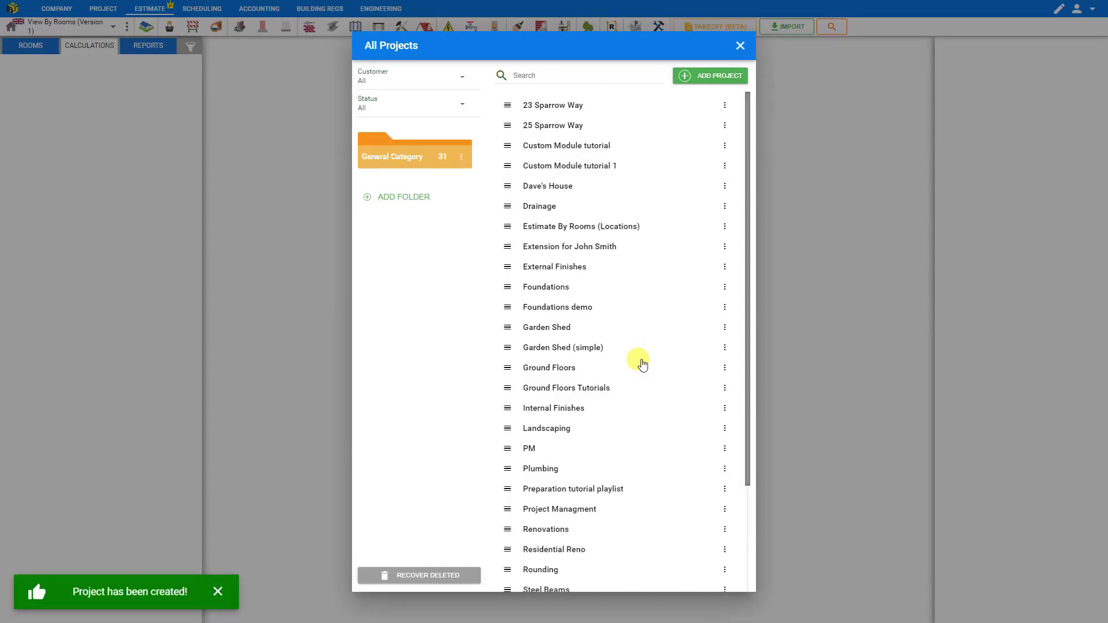
left_click(739, 43)
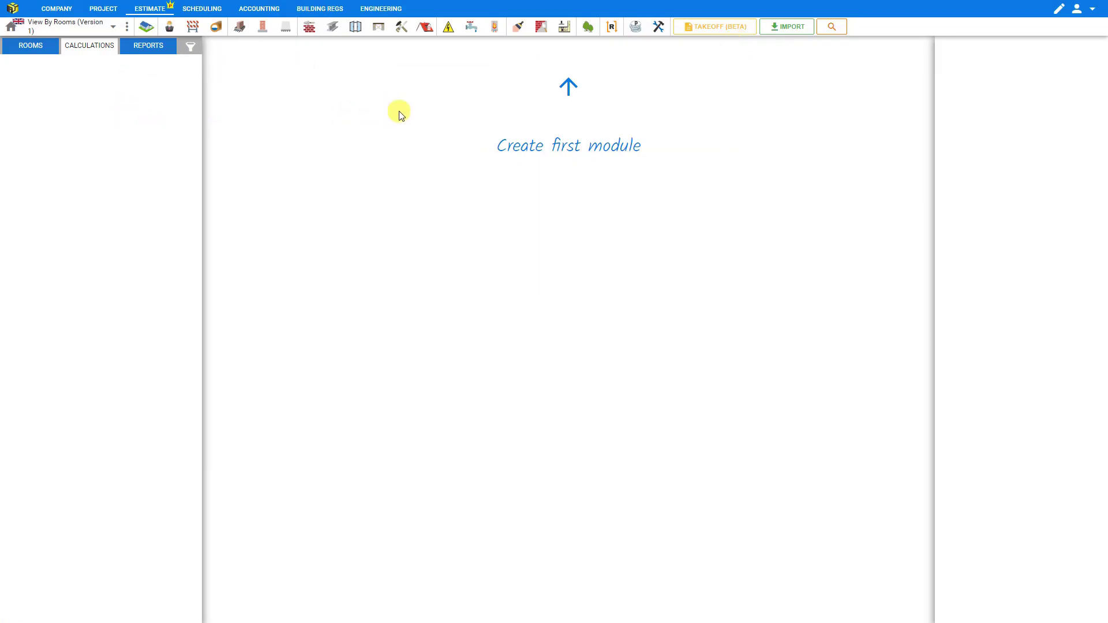
- Create the first module as a Tiles floor finish with location General and category Finishes
left_click(519, 30)
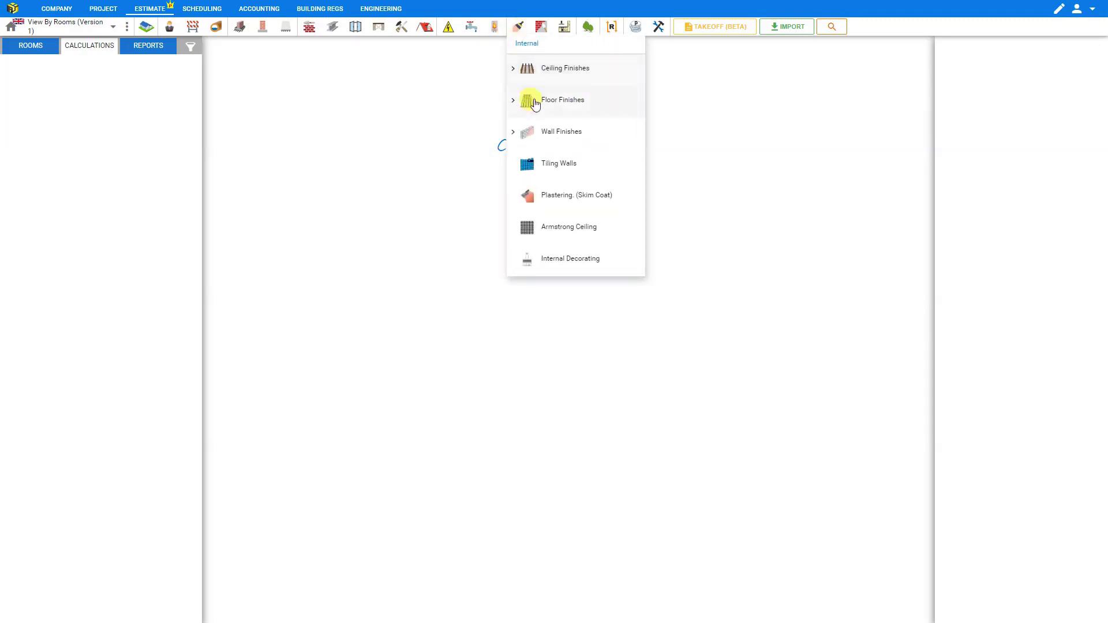
left_click(514, 102)
left_click(549, 129)
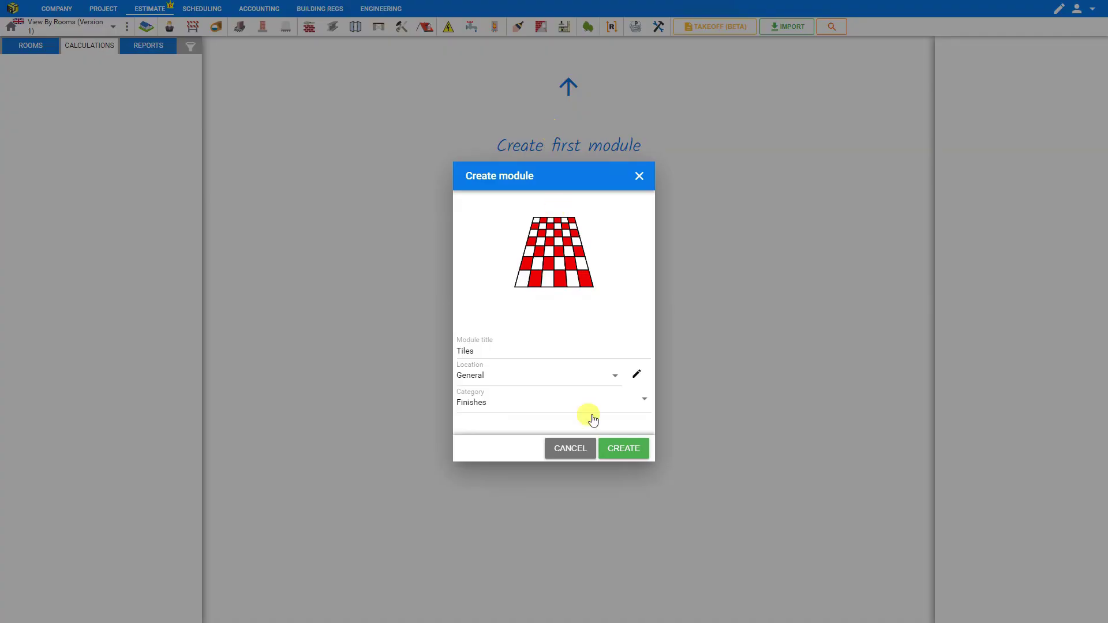
left_click(627, 448)
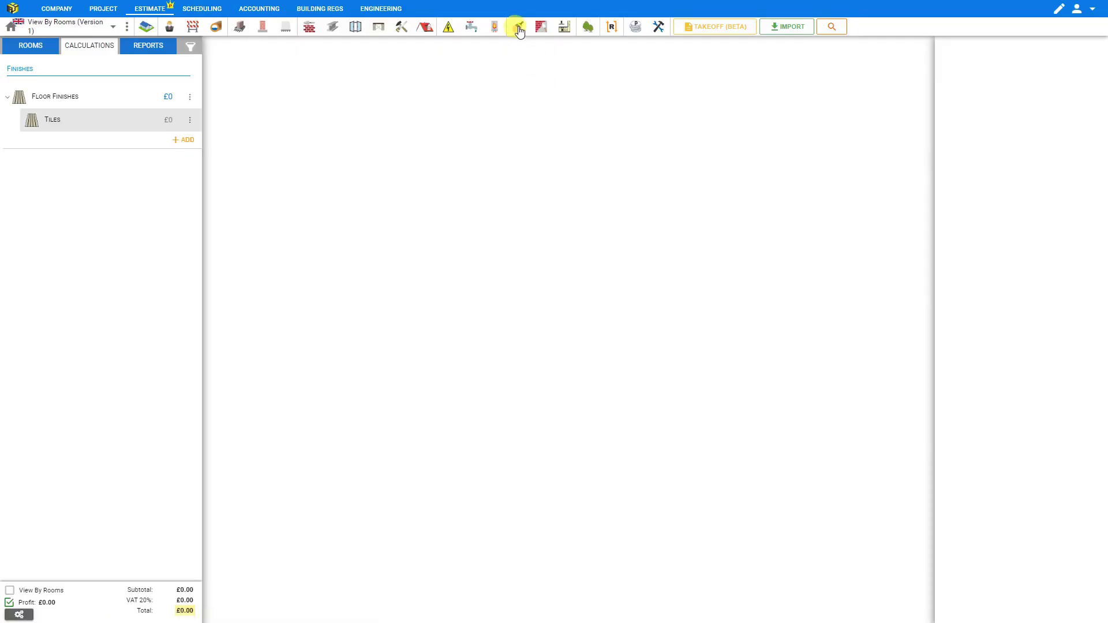
- Add two more Tiles floor finish modules in the General location, each in a new folder
left_click(517, 27)
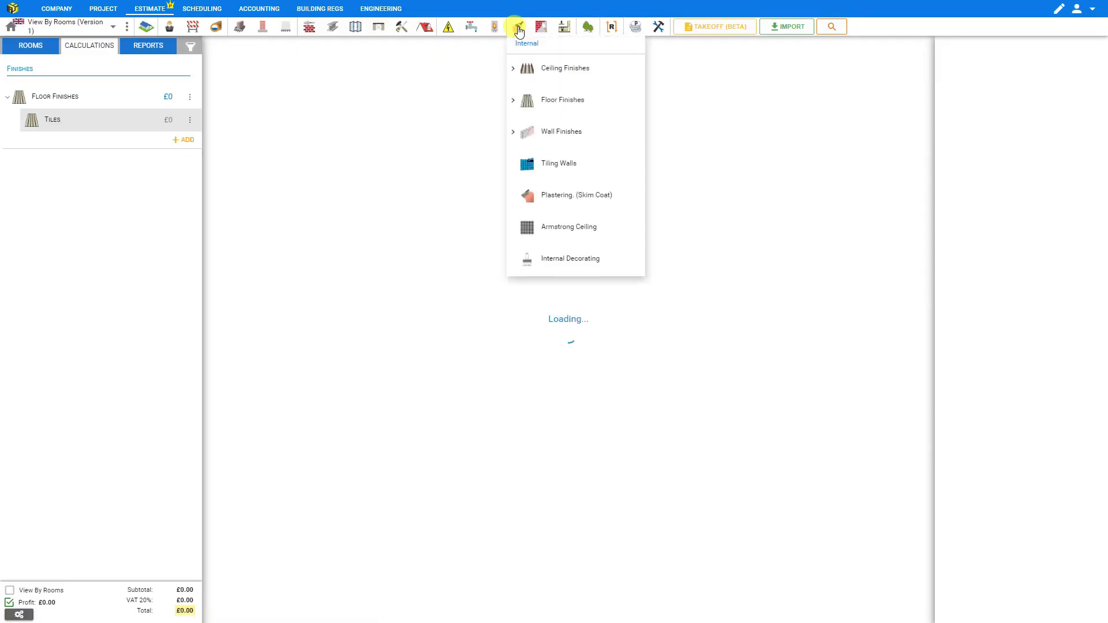
left_click(518, 107)
left_click(548, 127)
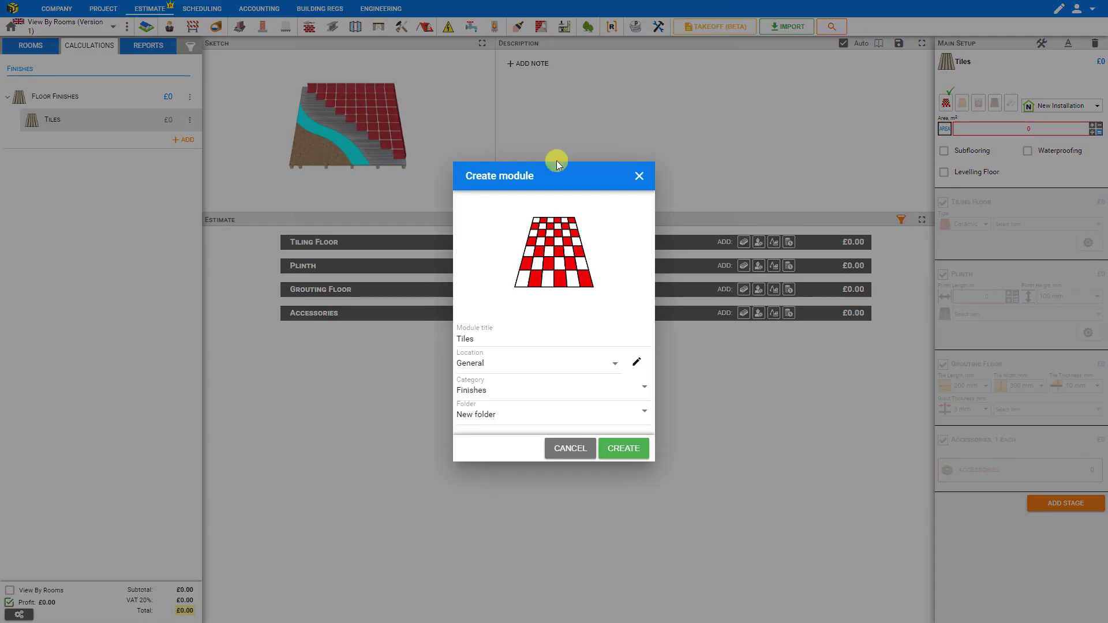
left_click(630, 448)
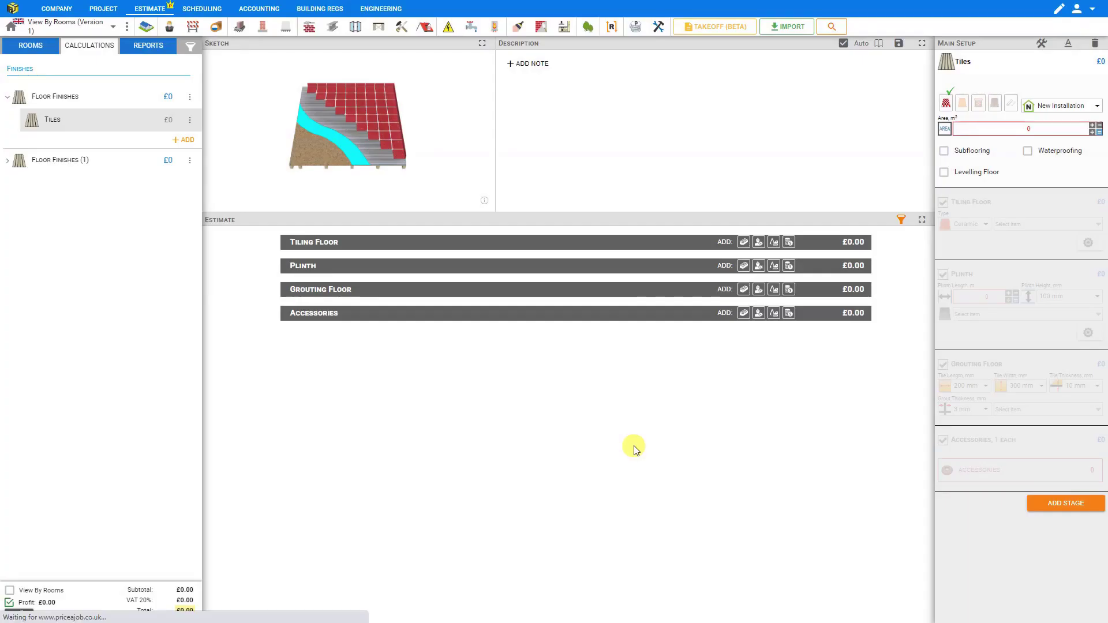
left_click(517, 27)
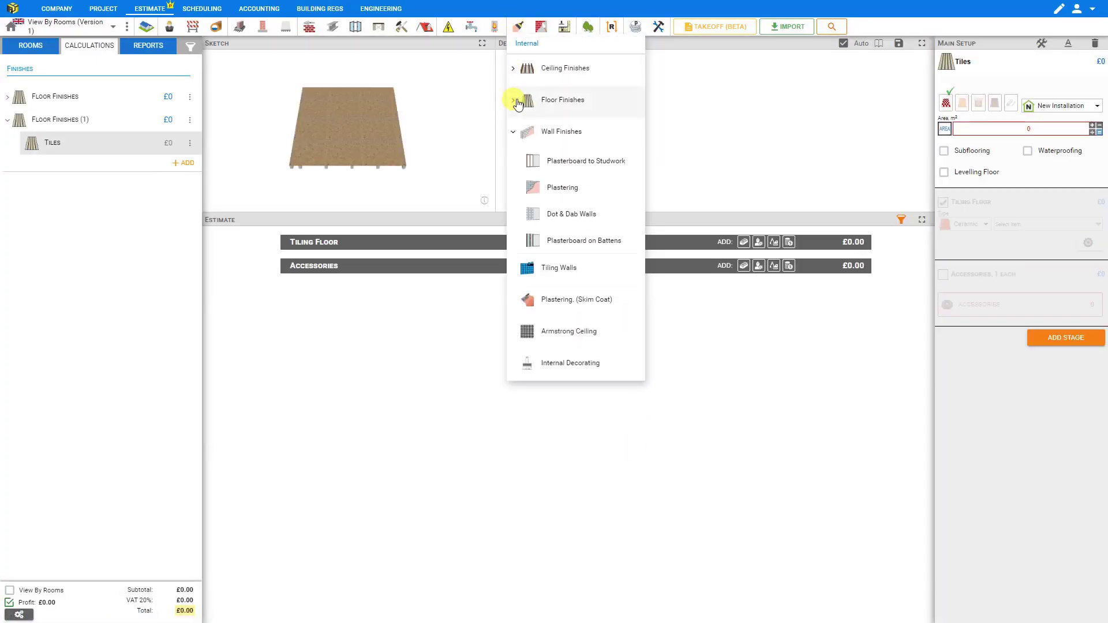
left_click(516, 101)
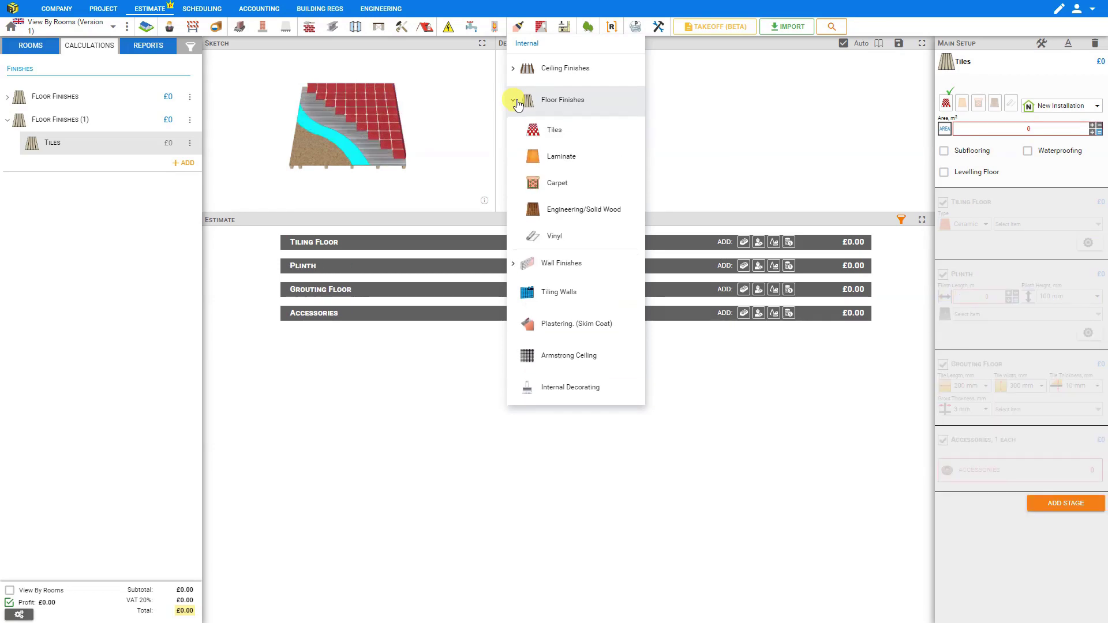
left_click(565, 129)
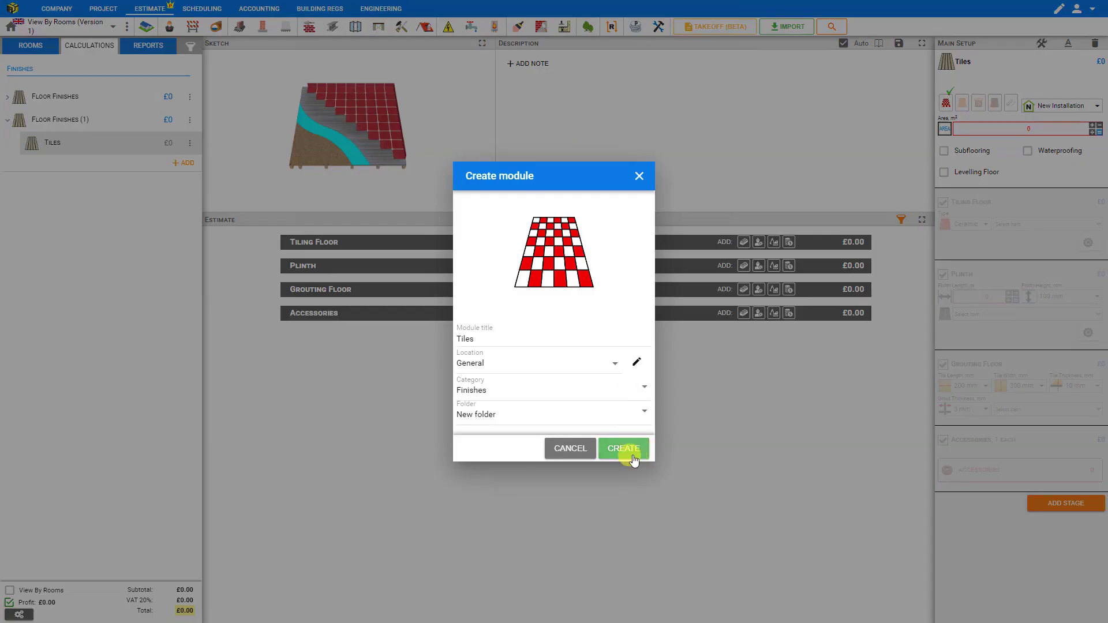
left_click(645, 453)
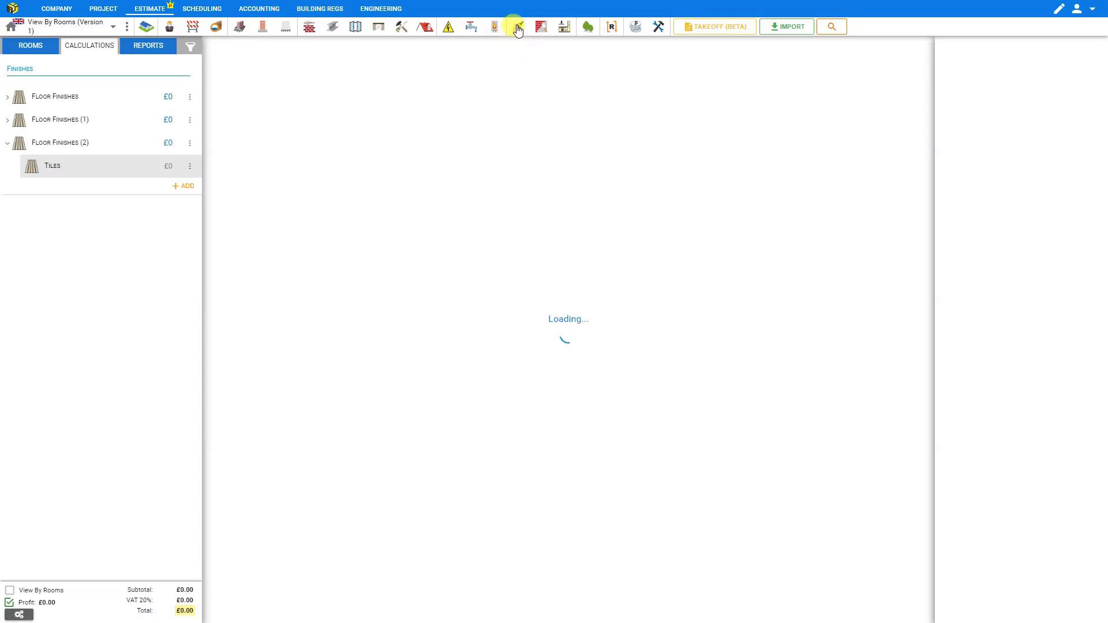
- Add two Laminate floor finish modules in the General location, each in a new folder
left_click(518, 26)
left_click(513, 101)
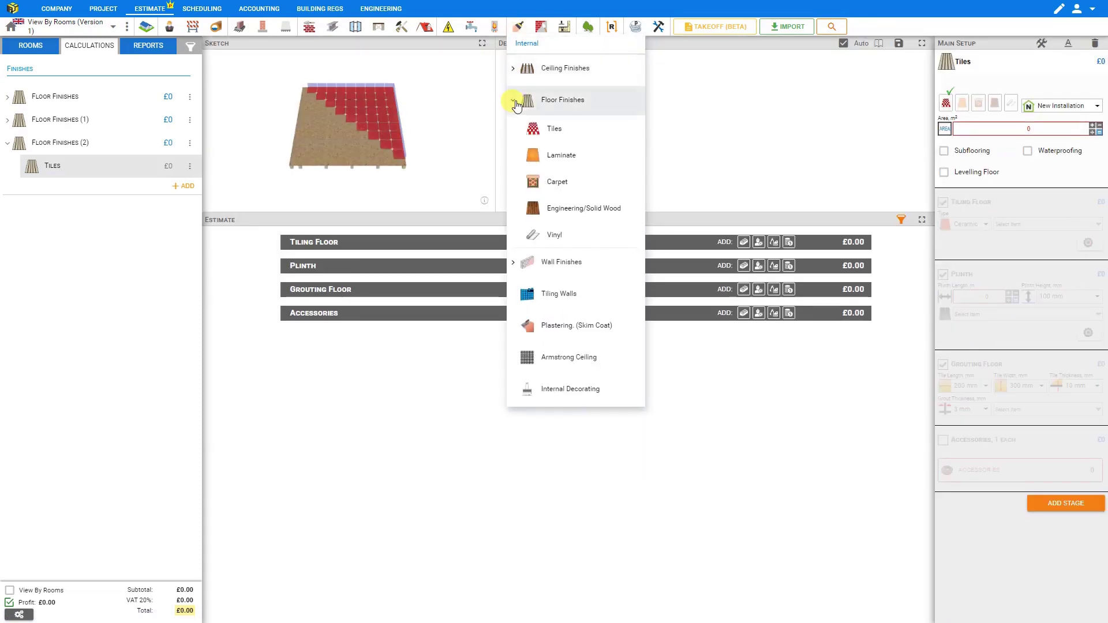
left_click(563, 154)
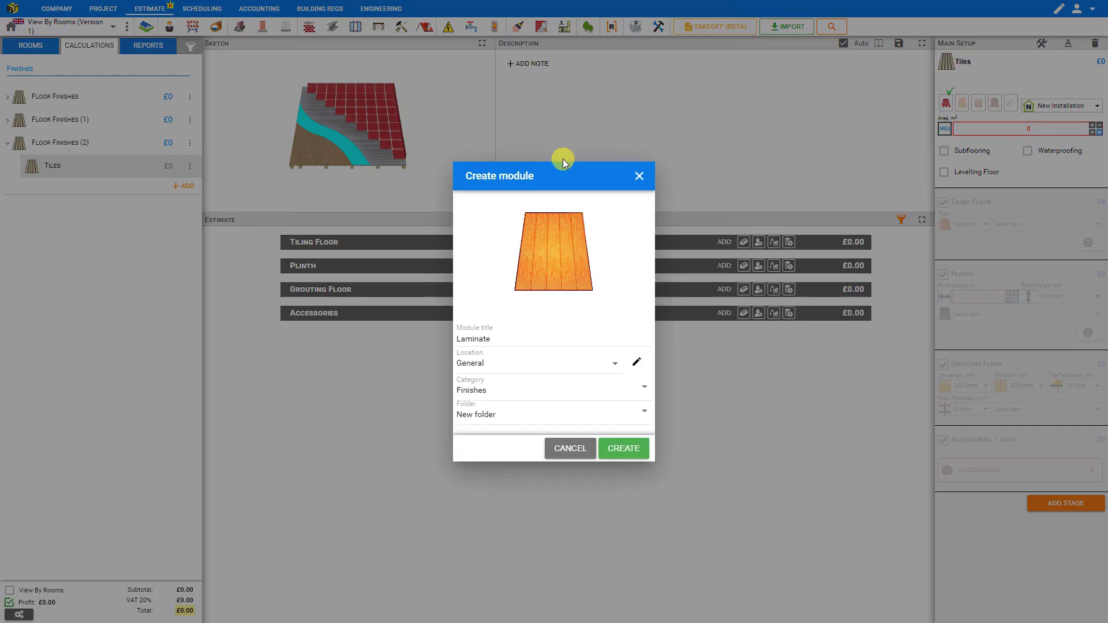
left_click(630, 459)
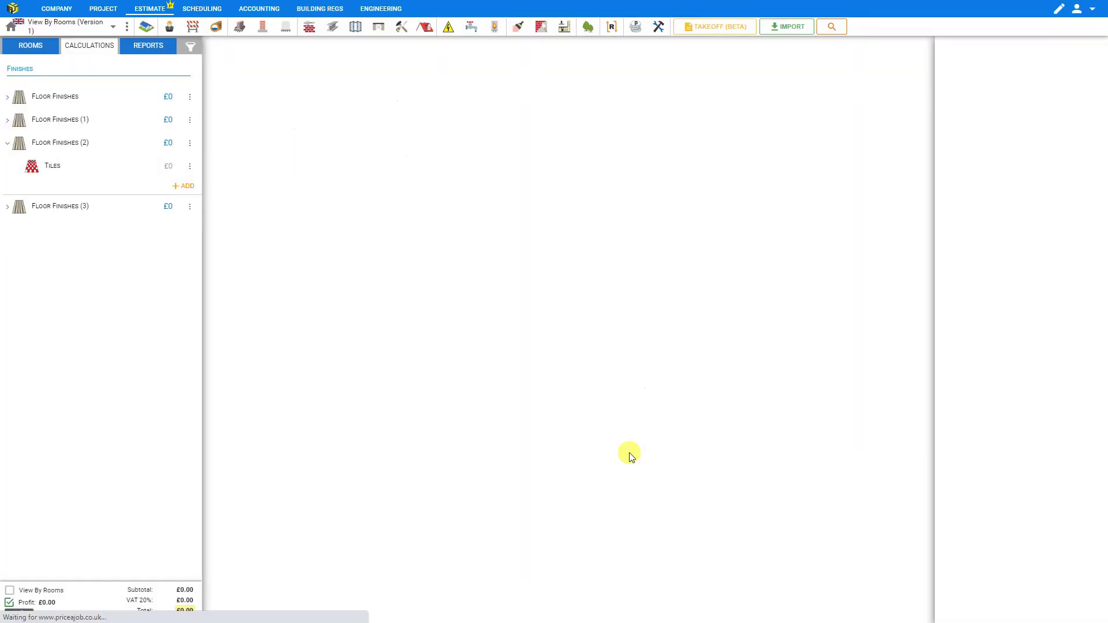
left_click(518, 27)
left_click(520, 100)
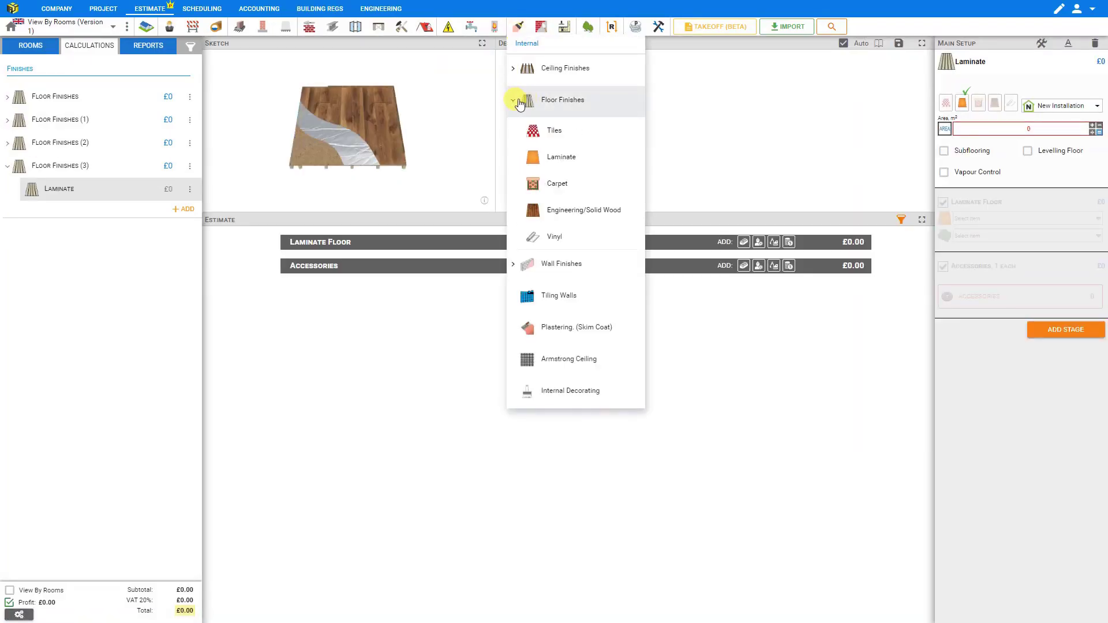
left_click(553, 151)
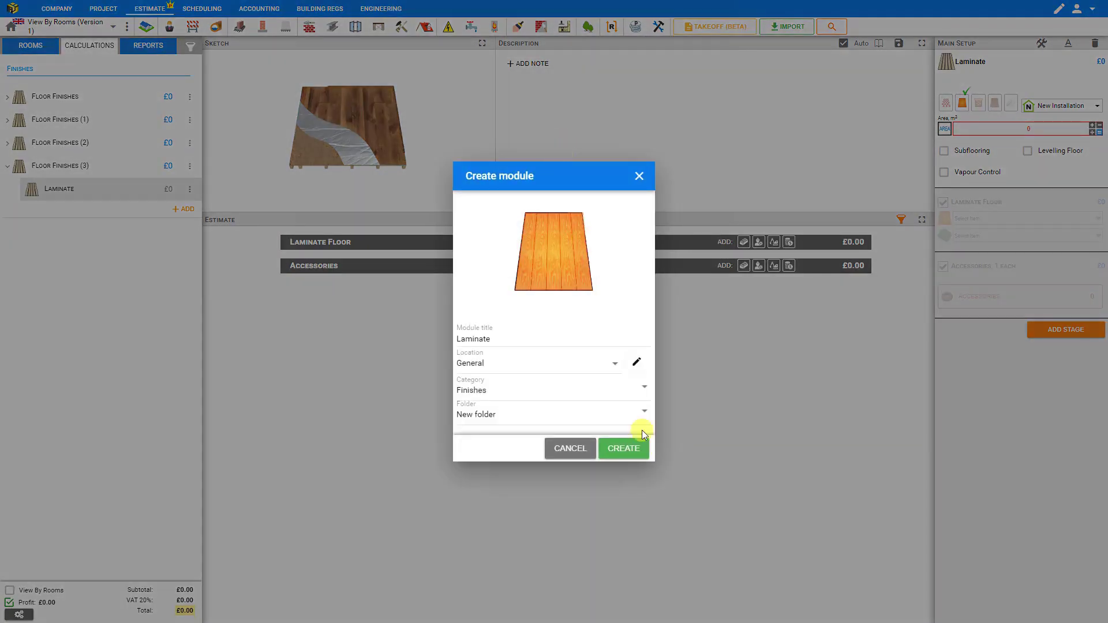
left_click(625, 449)
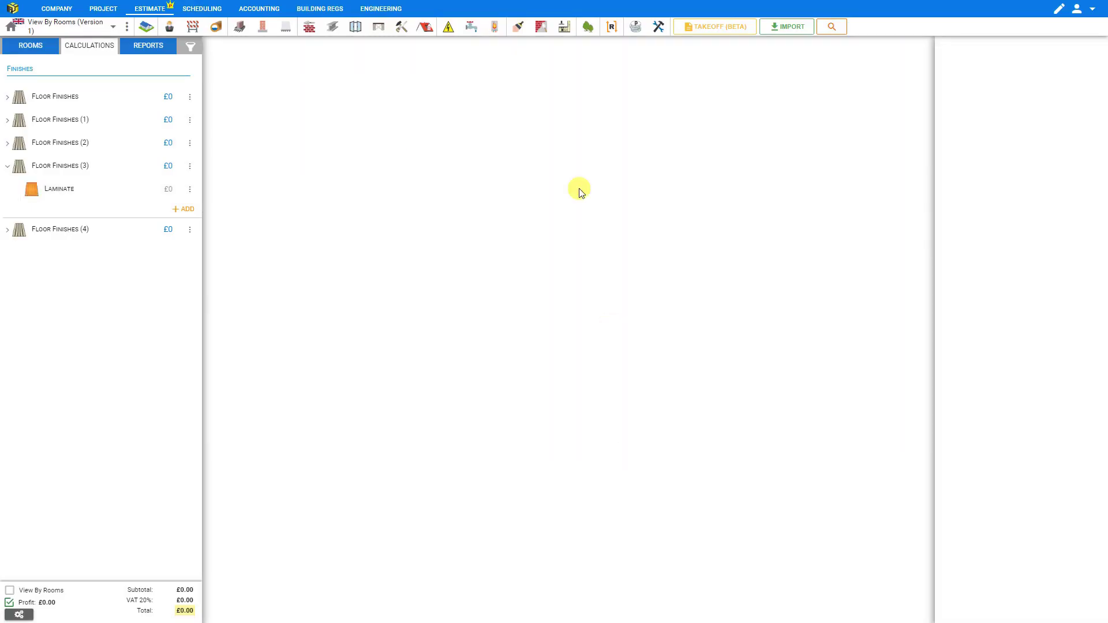
- Add an Internal Decorating module titled Decorating with location General and category Finishes
left_click(517, 28)
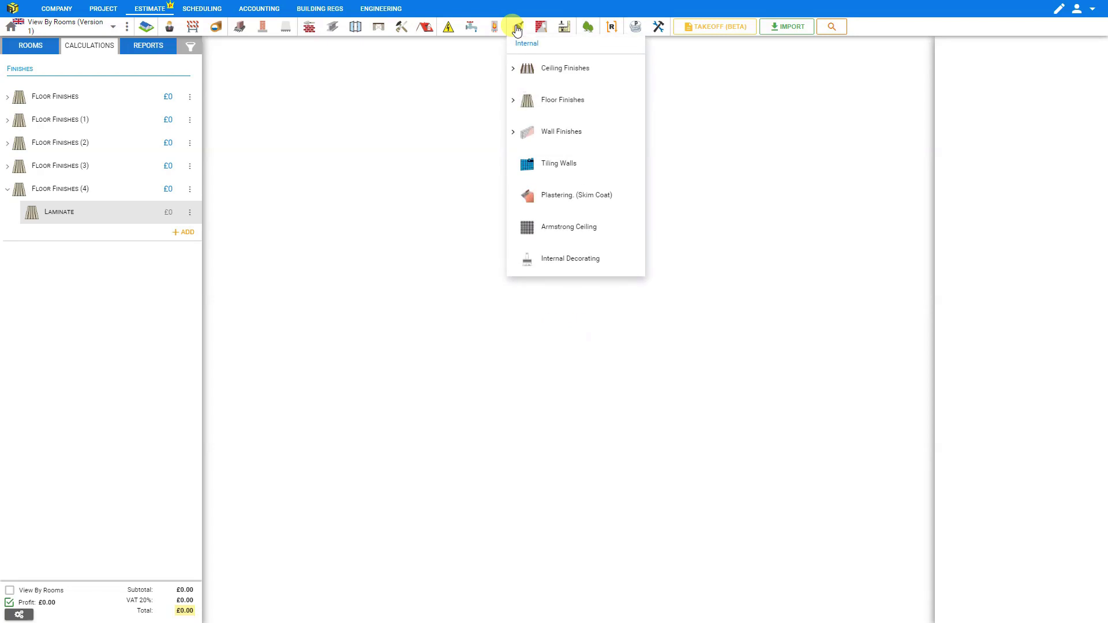
left_click(577, 260)
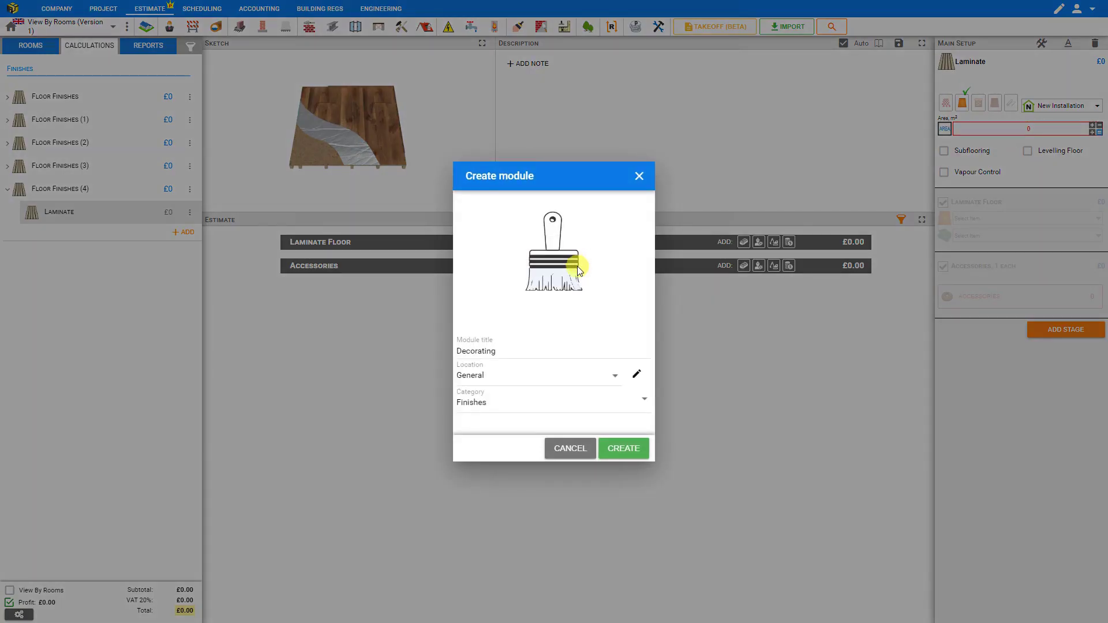
left_click(638, 455)
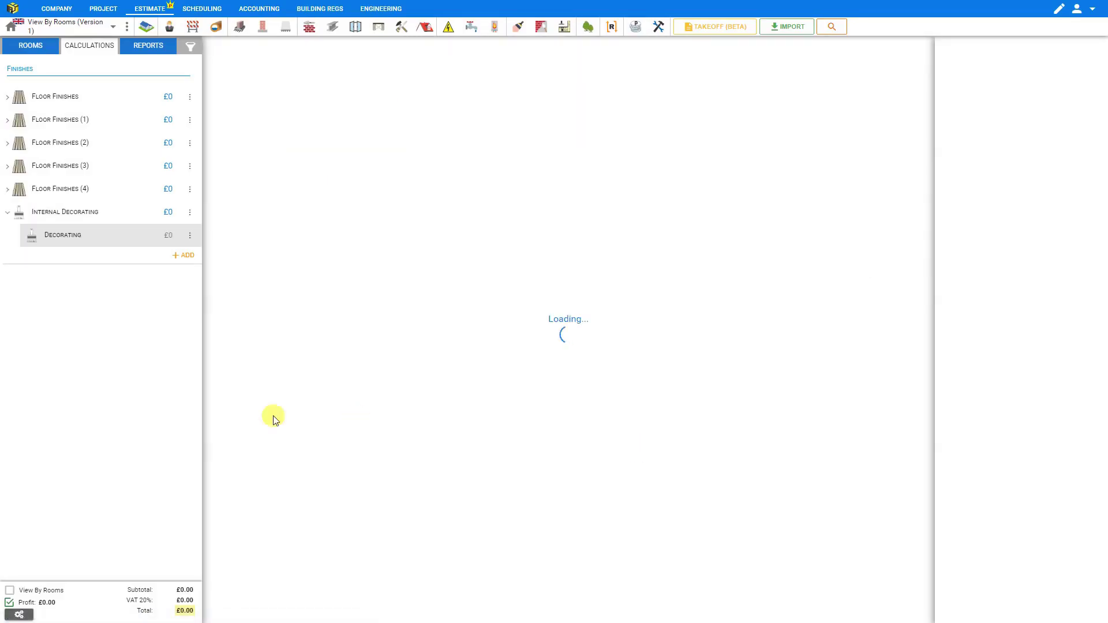
- Collapse all the module folders and switch the calculations list to View By Rooms
left_click(93, 99)
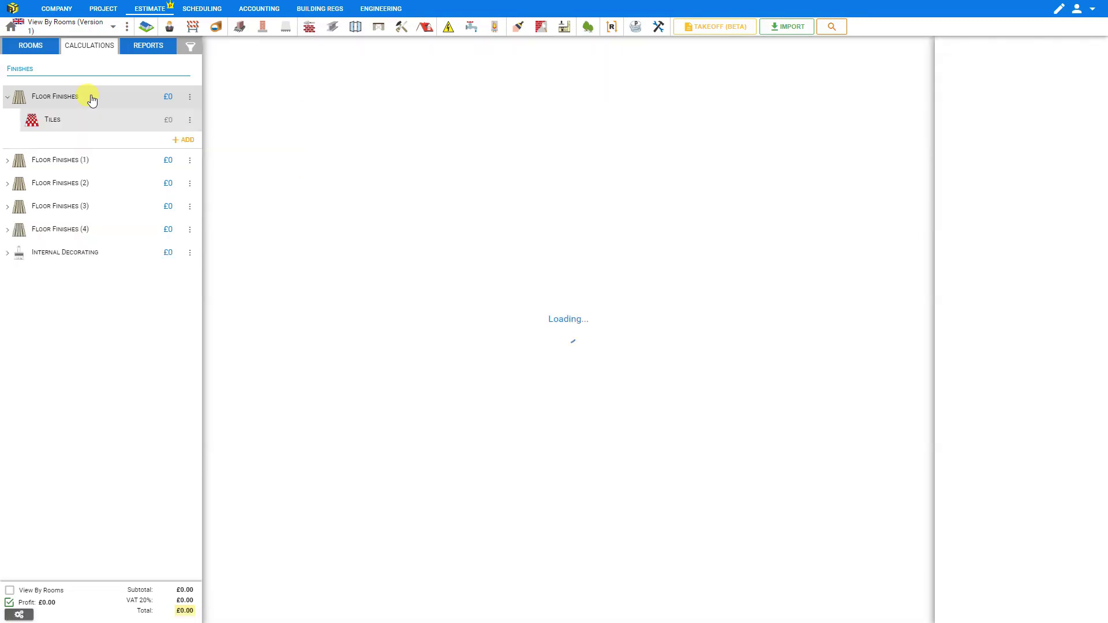
left_click(8, 96)
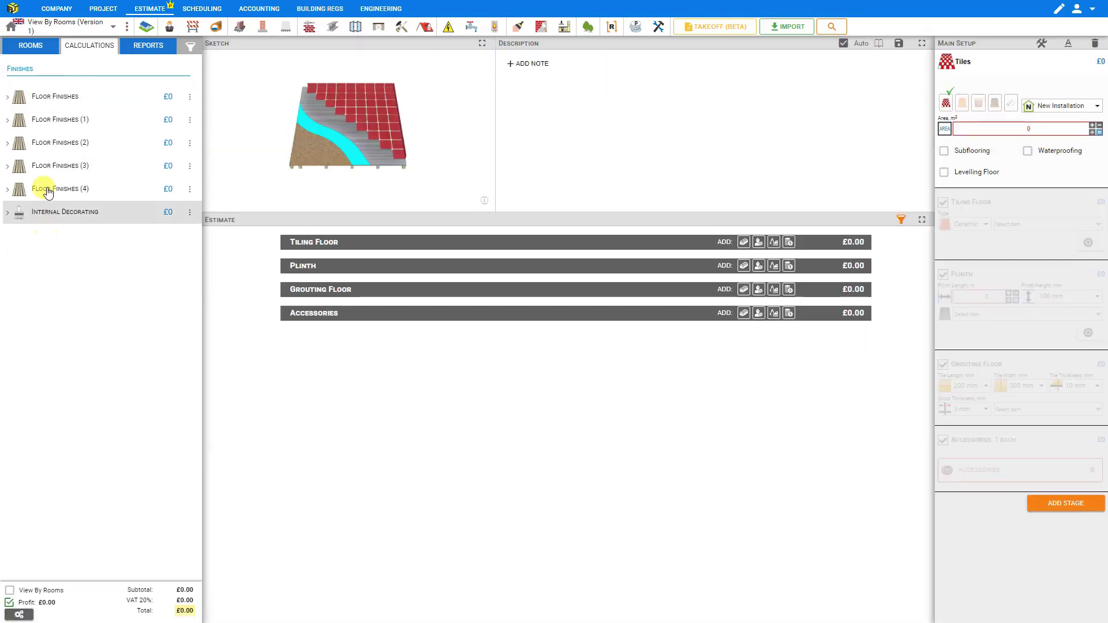
left_click(39, 71)
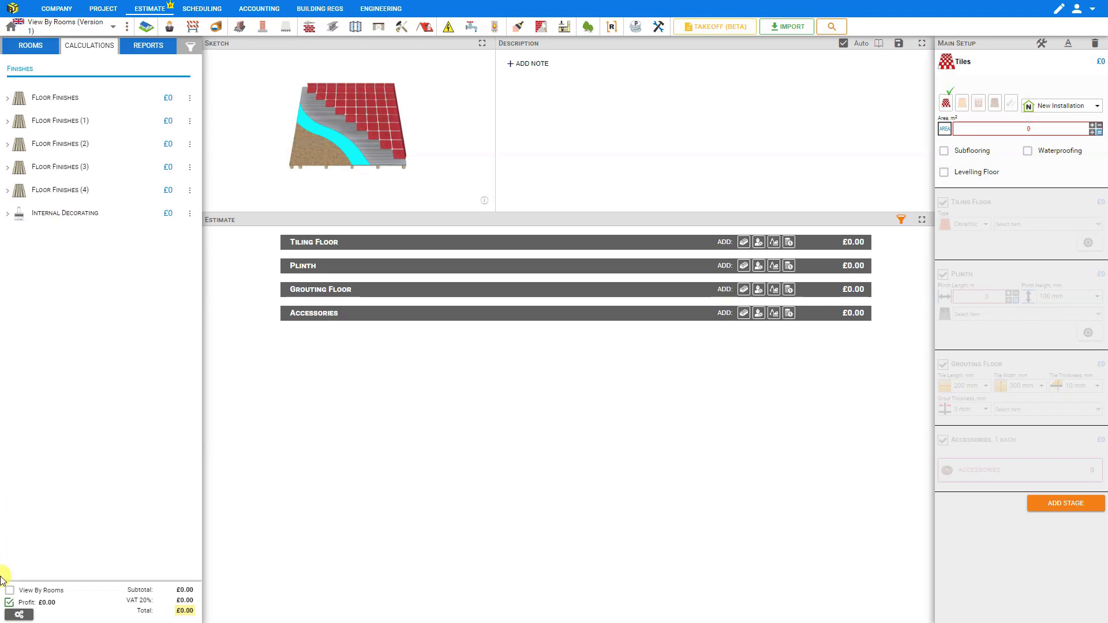
left_click(9, 592)
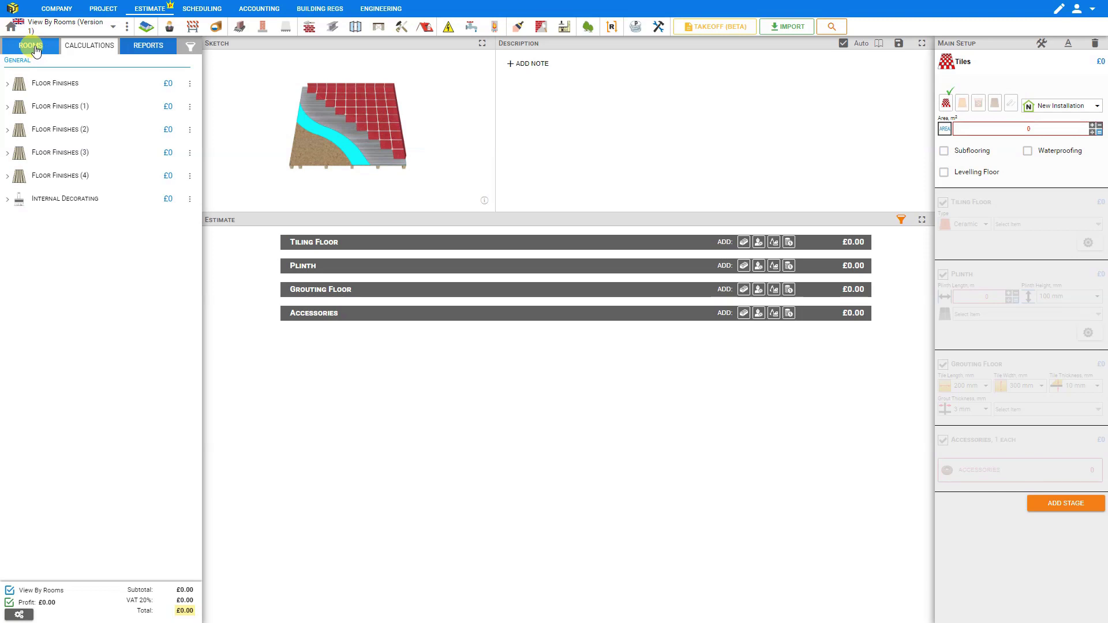
- Add two floors to the project's Rooms page
left_click(34, 46)
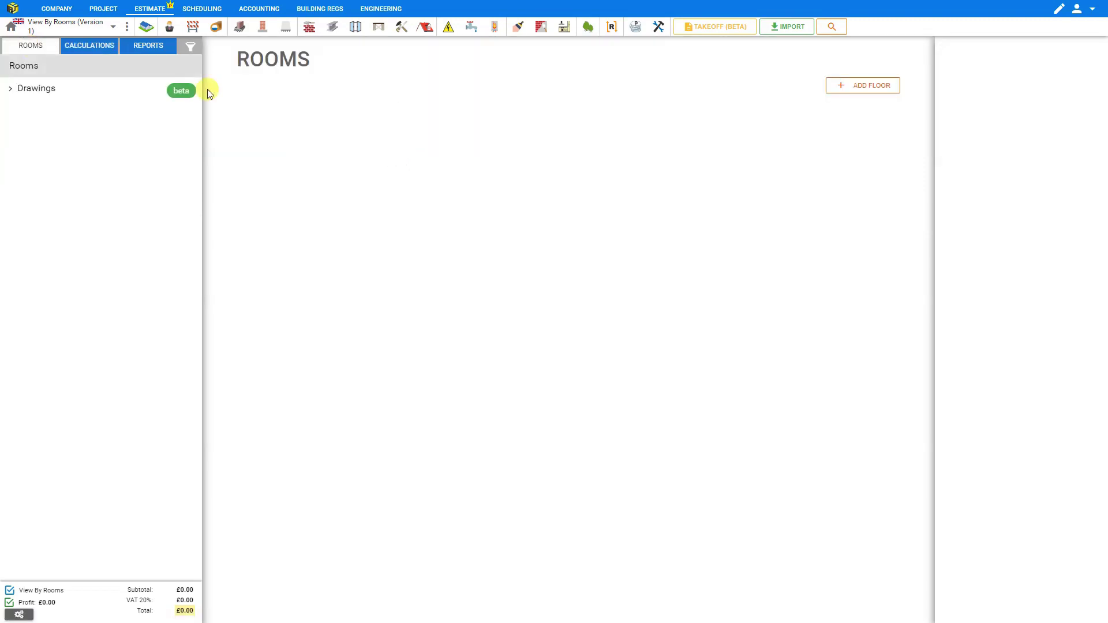
left_click(870, 92)
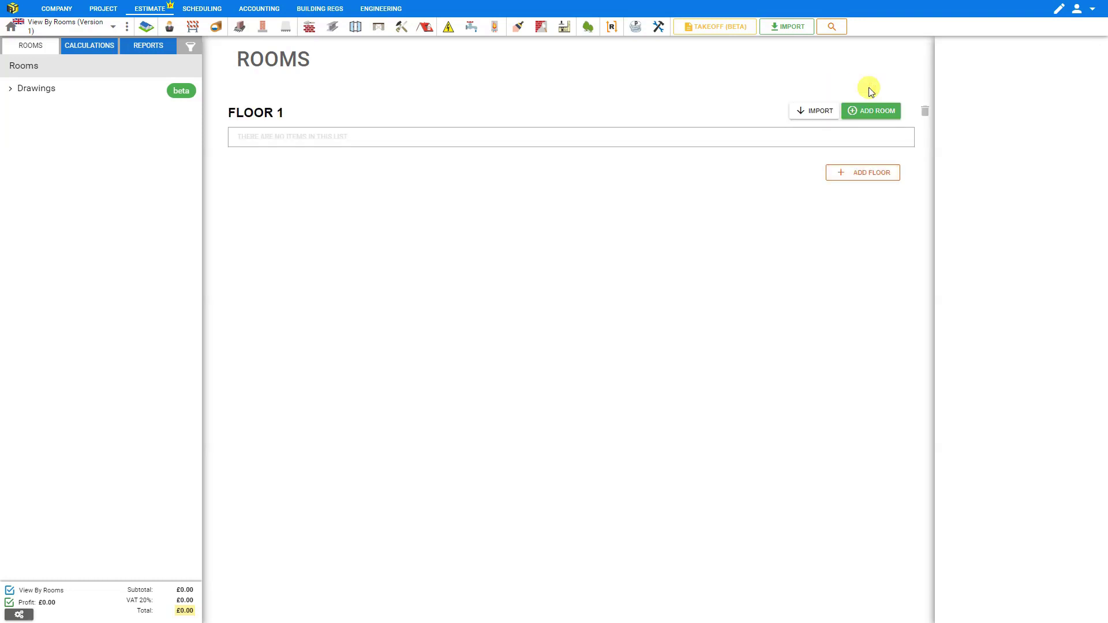
left_click(860, 182)
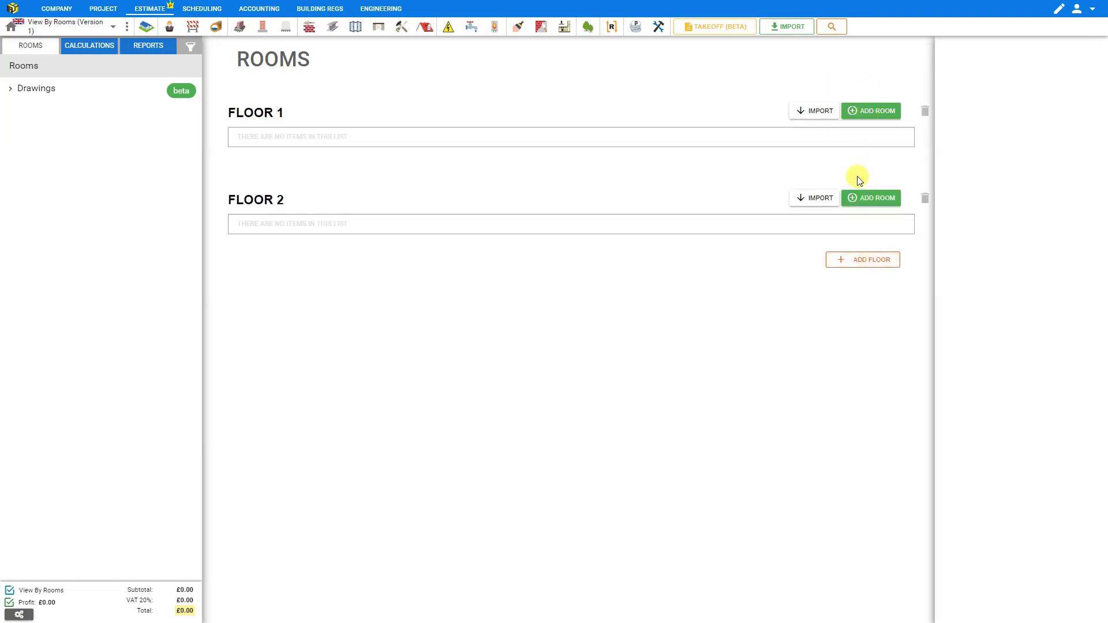
- Add a third floor to the Rooms page and name it GARAGE
left_click(877, 267)
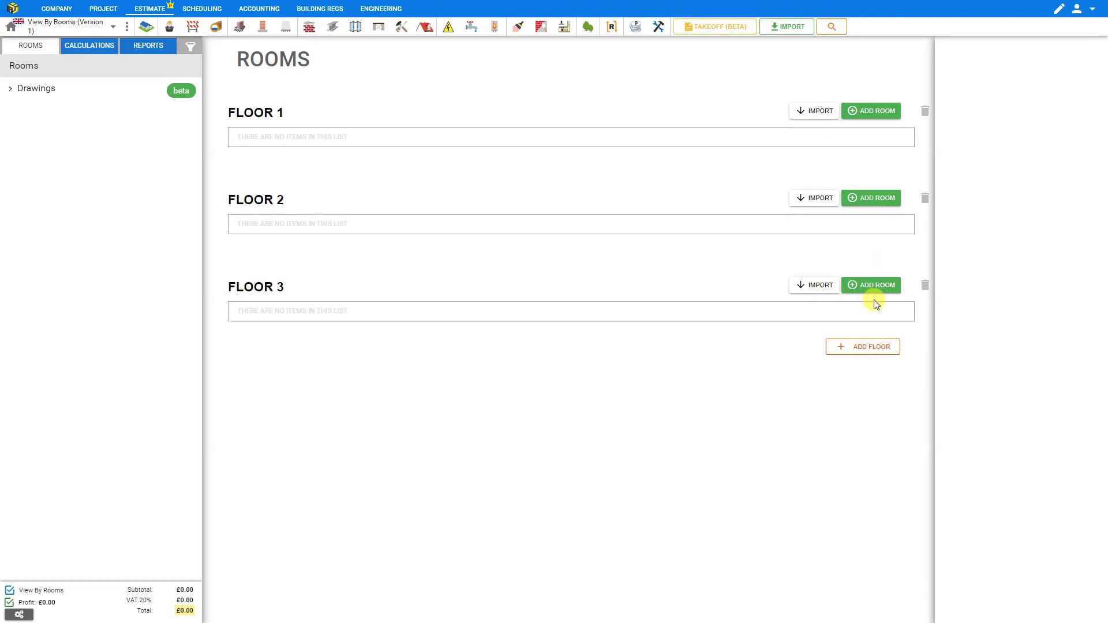
left_click_drag(286, 287, 170, 288)
type("GARAGE")
- Add a fourth floor below the garage and name it NEW EXTENTION
left_click(861, 348)
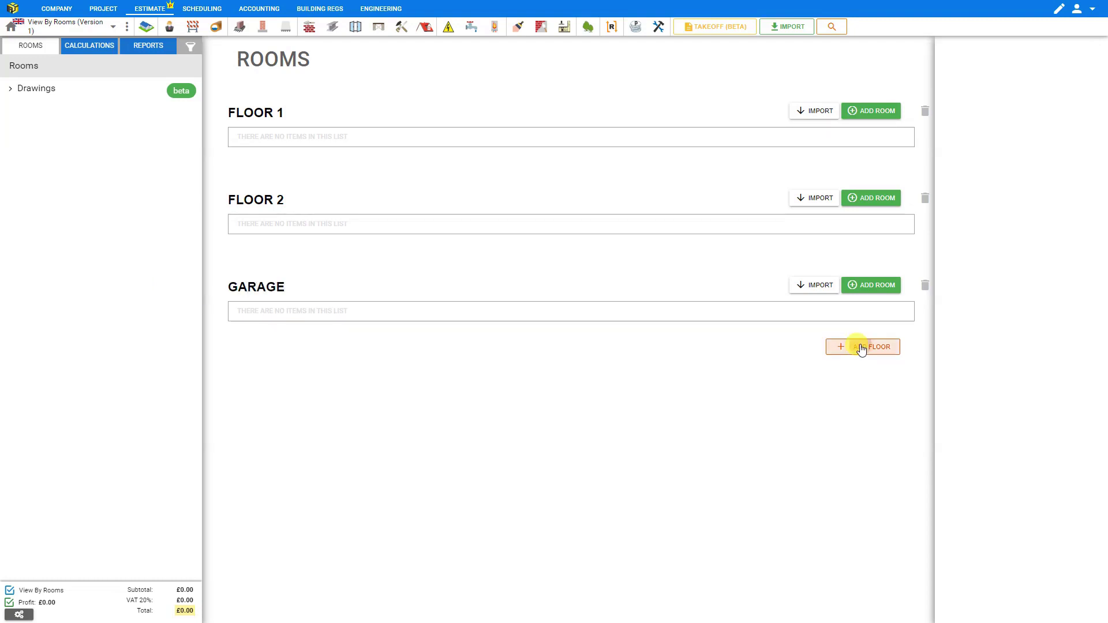
double_click(283, 374)
left_click_drag(219, 379, 148, 378)
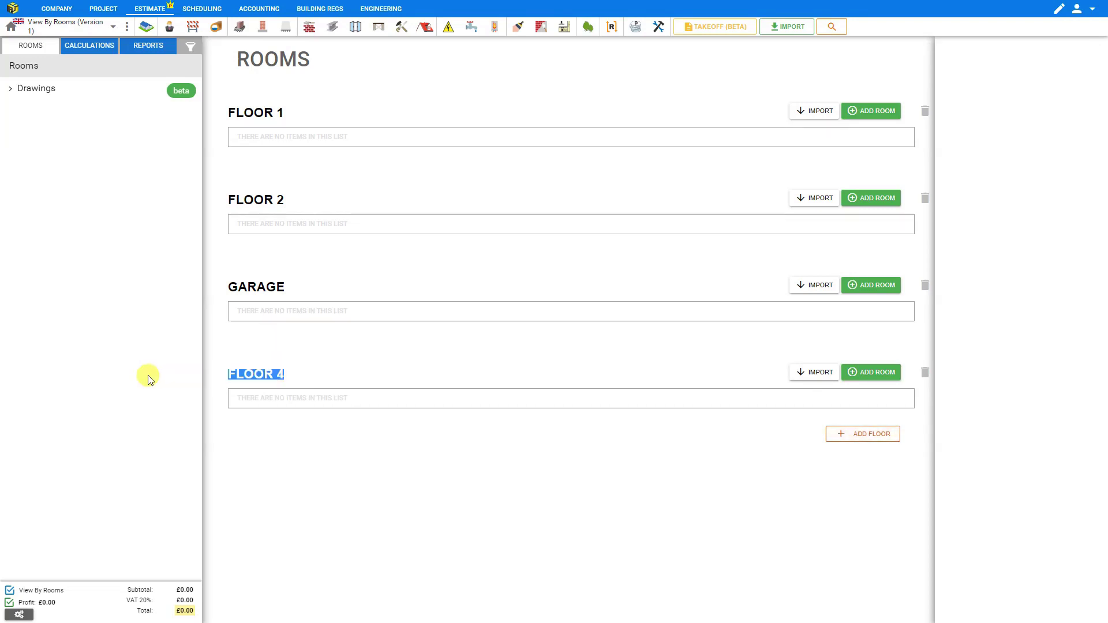
type("NEW EXTENTION")
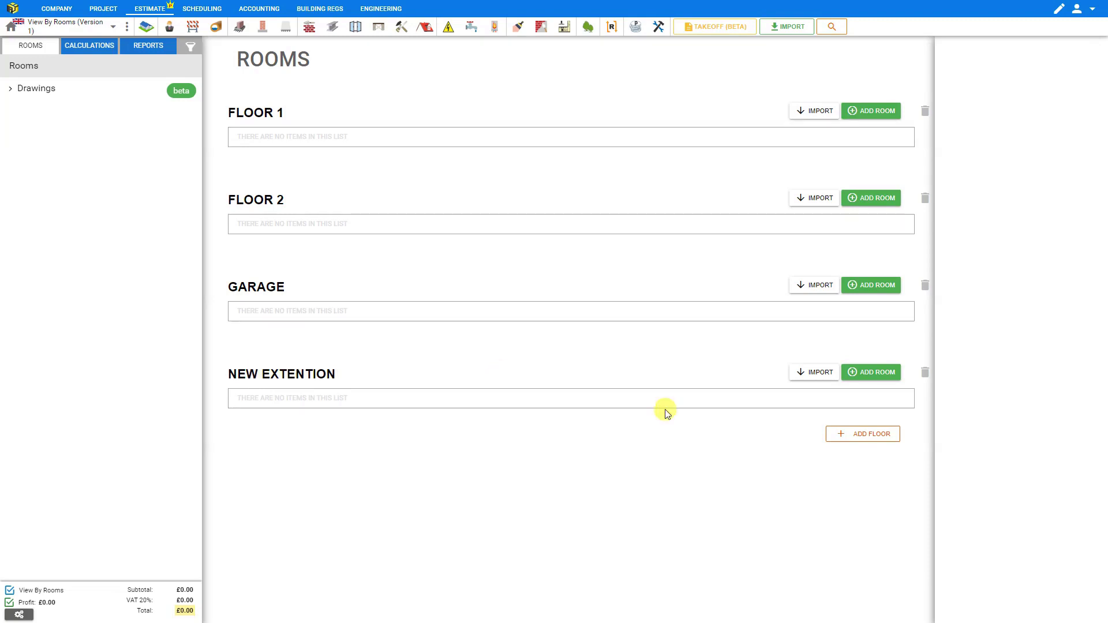
- Add a fifth floor to the Rooms page and name it BACKYARD SHED
left_click(867, 442)
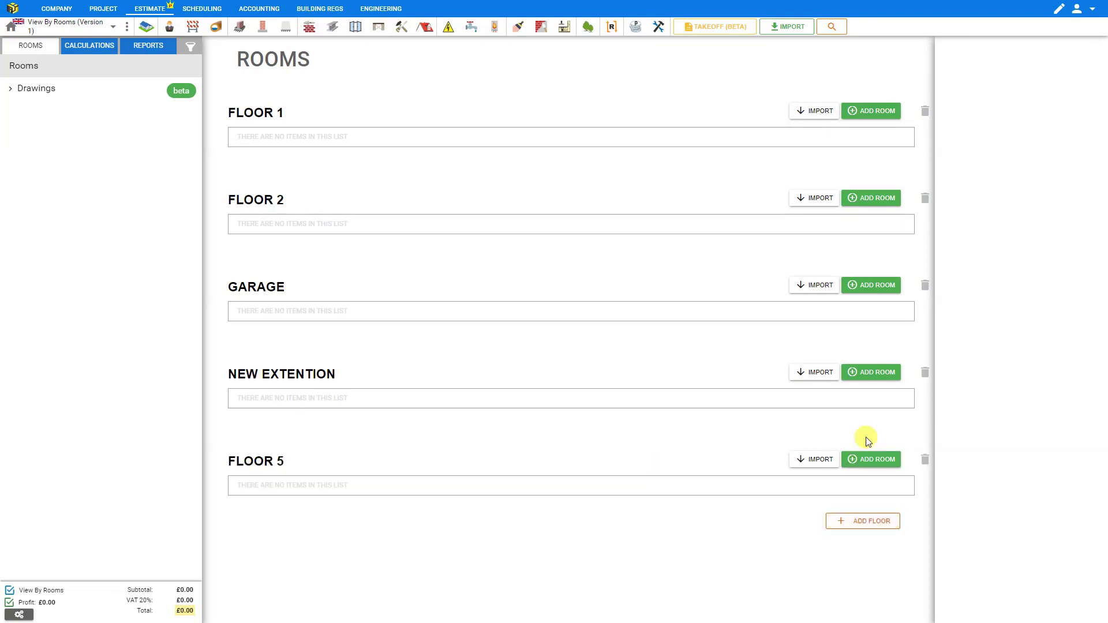
left_click_drag(286, 460, 150, 461)
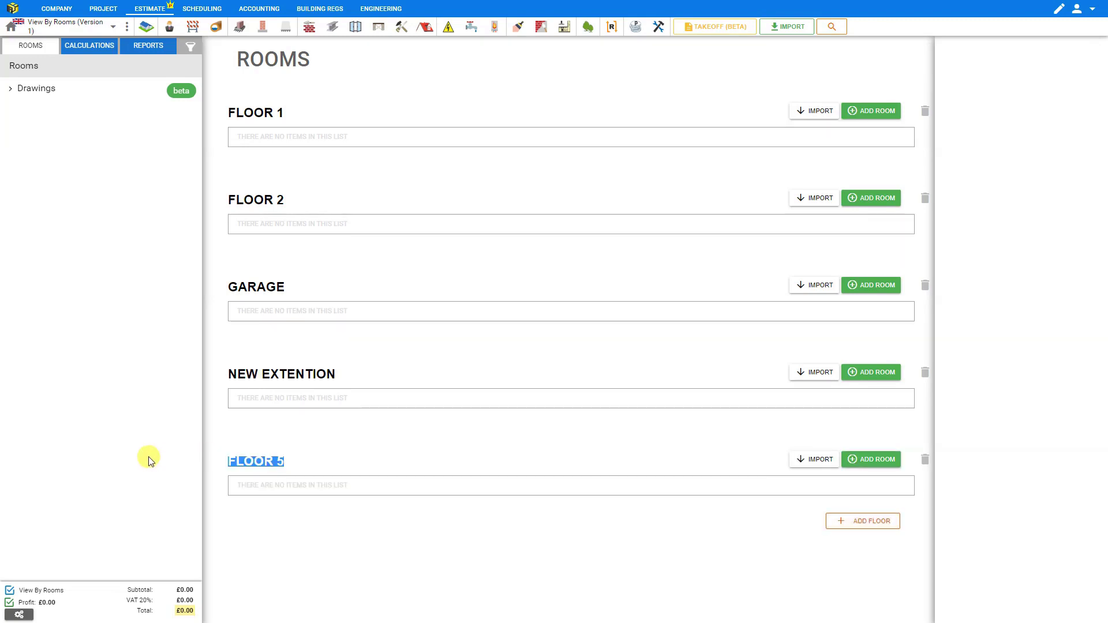
type("BACKYARD SHED")
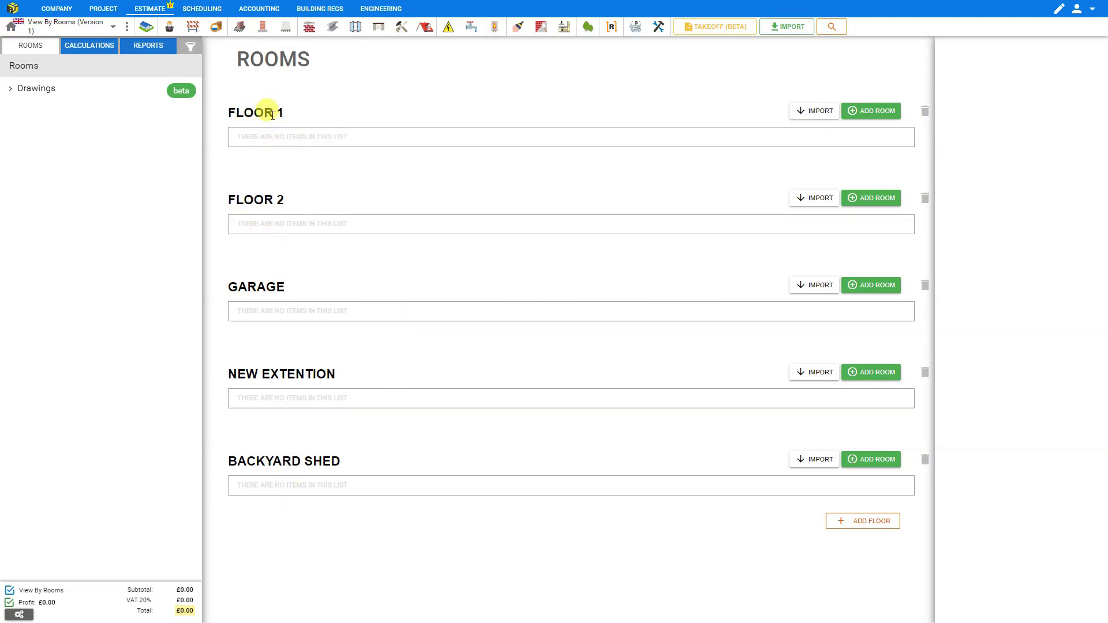
- Add five rooms to Floor 1
left_click(866, 113)
left_click(868, 114)
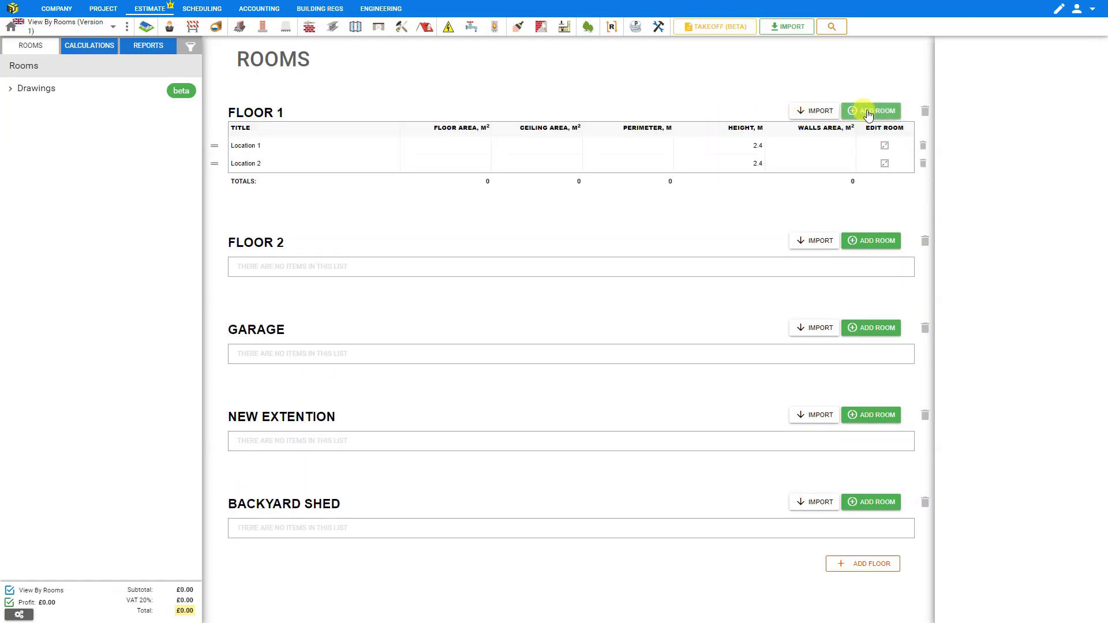
left_click(867, 113)
left_click(868, 114)
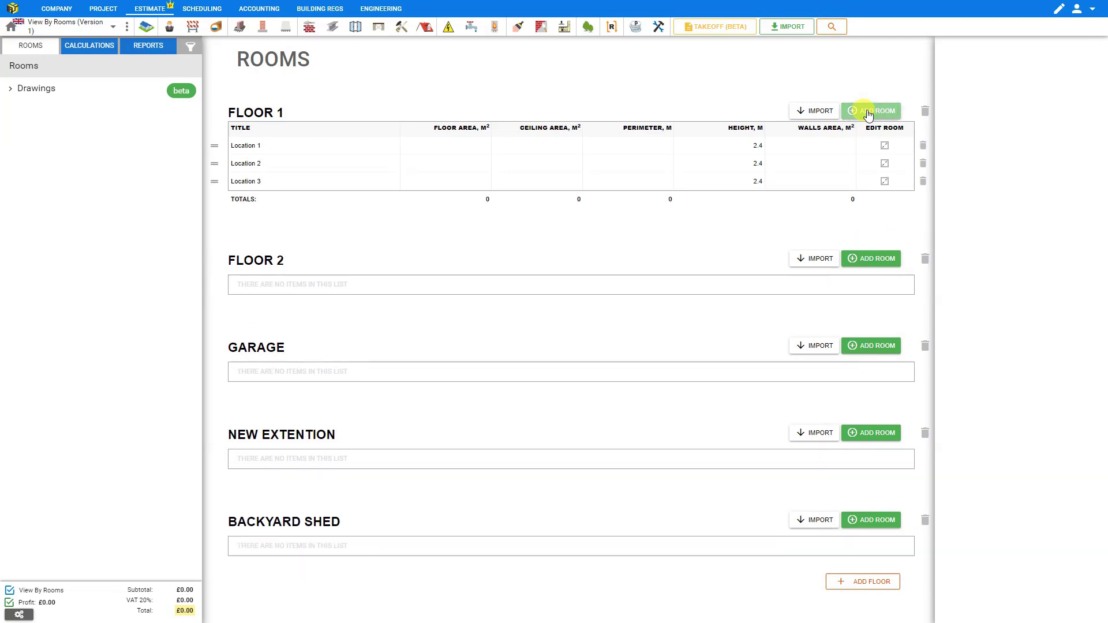
left_click(867, 114)
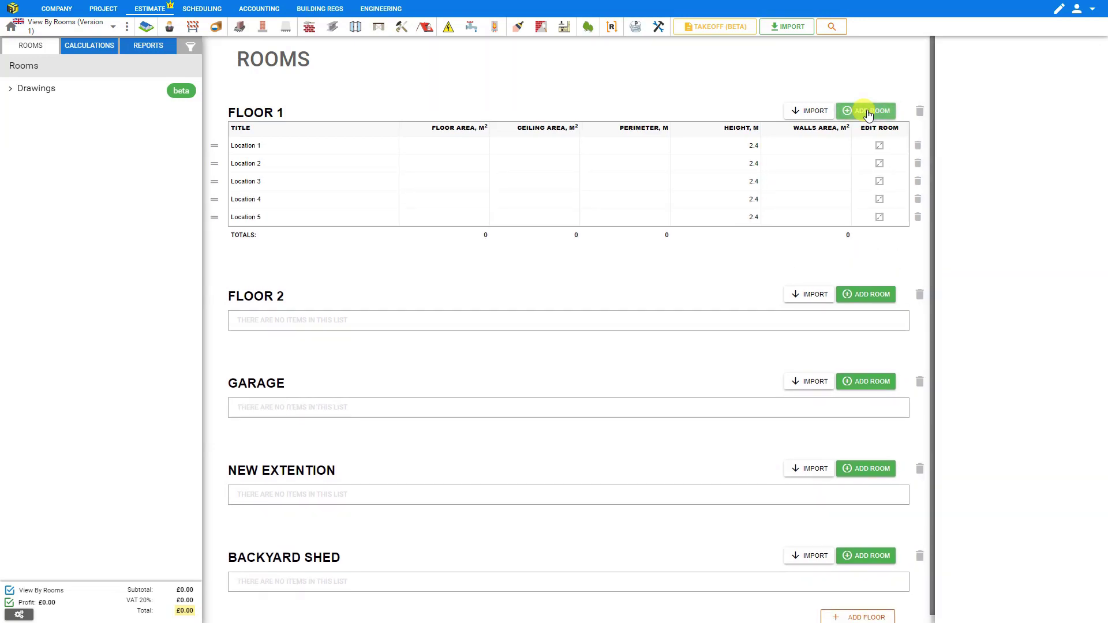
- Rename the first two Floor 1 rooms as Living Room and Dining Room
left_click(248, 145)
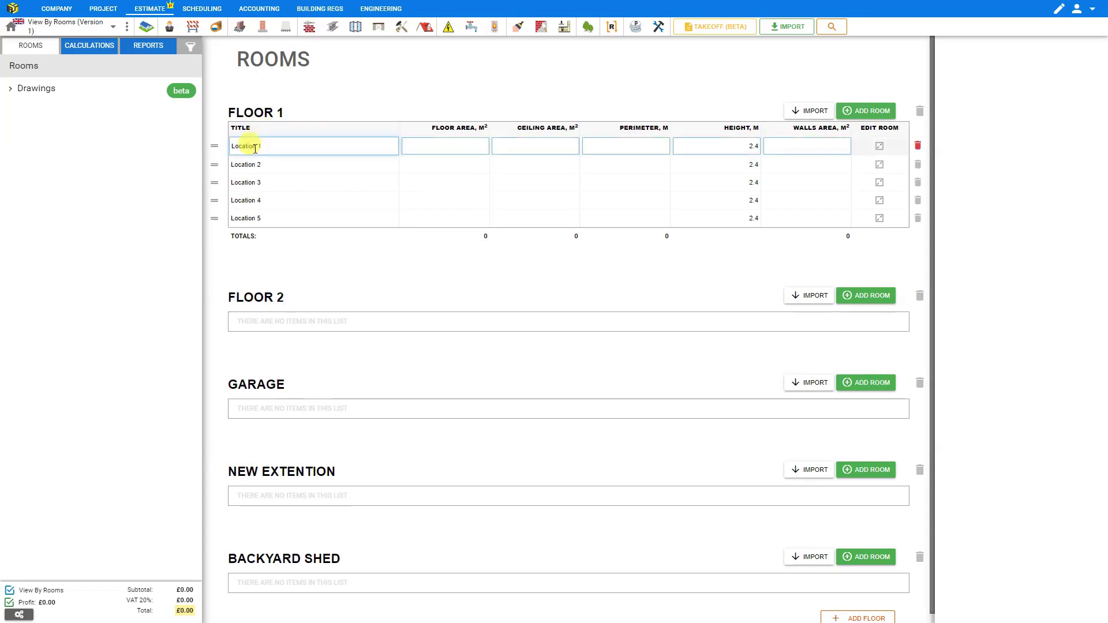
left_click_drag(264, 145, 223, 144)
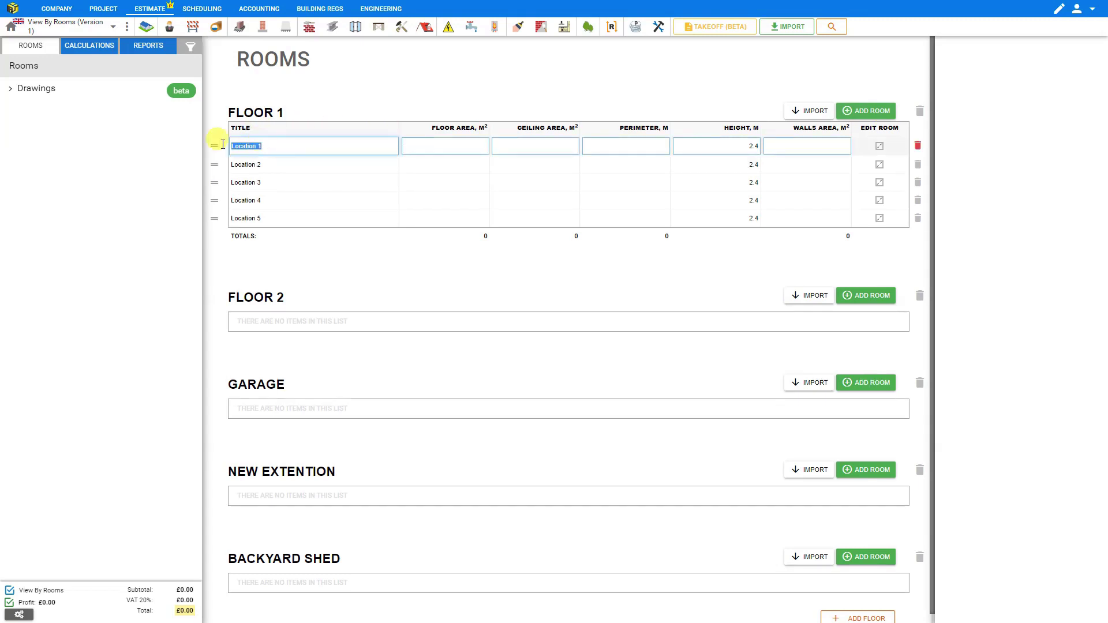
left_click(276, 146)
triple_click(276, 146)
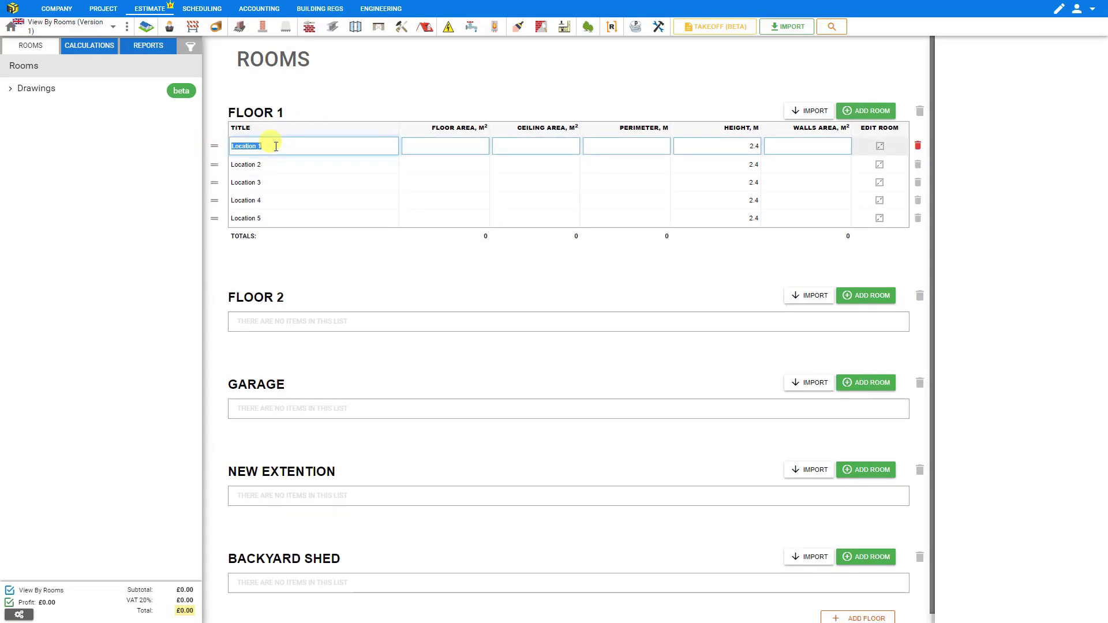
type("Living Room")
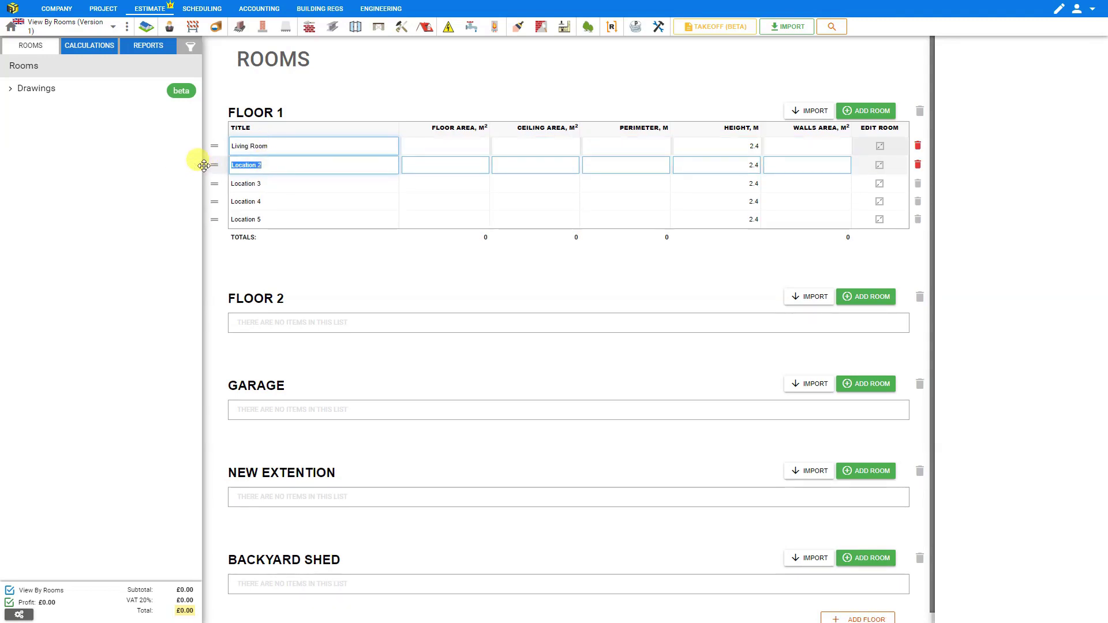
type("Dining Room")
- Rename the remaining three Floor 1 rooms as Kitchen, Toilet and Hall
left_click(248, 183)
type("Kitc")
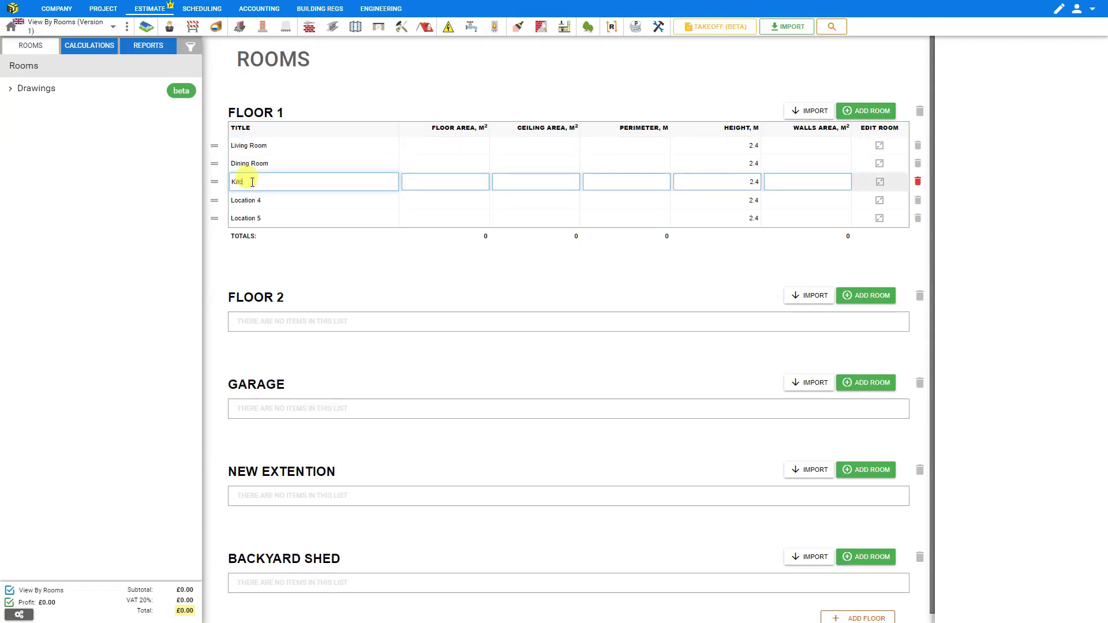
type("hen")
left_click(249, 200)
type("Toilet")
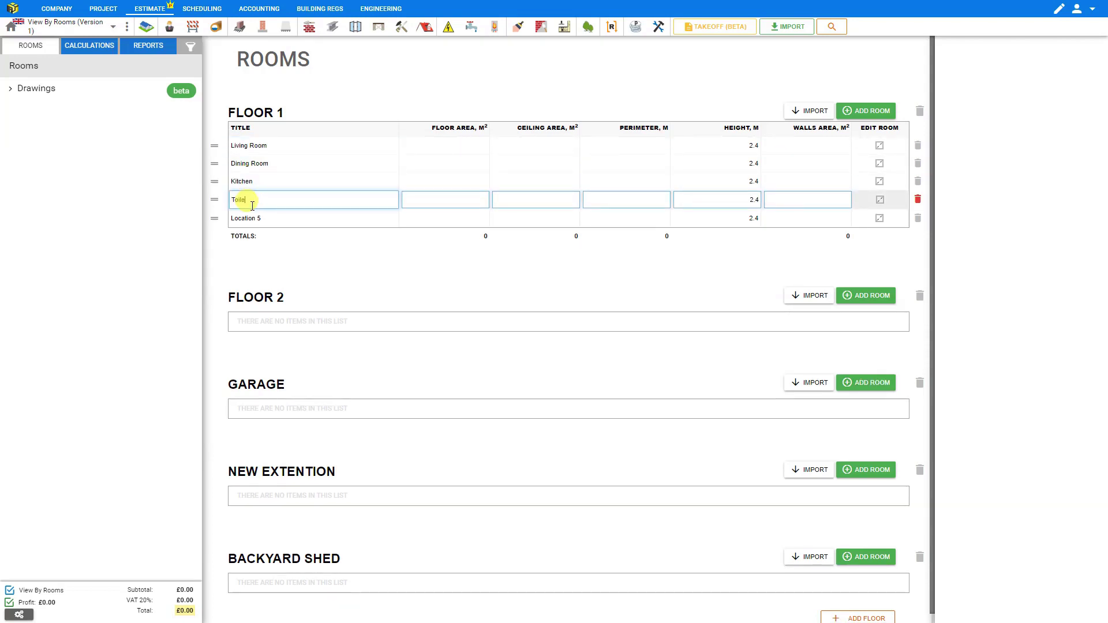
left_click(249, 220)
type("Hall")
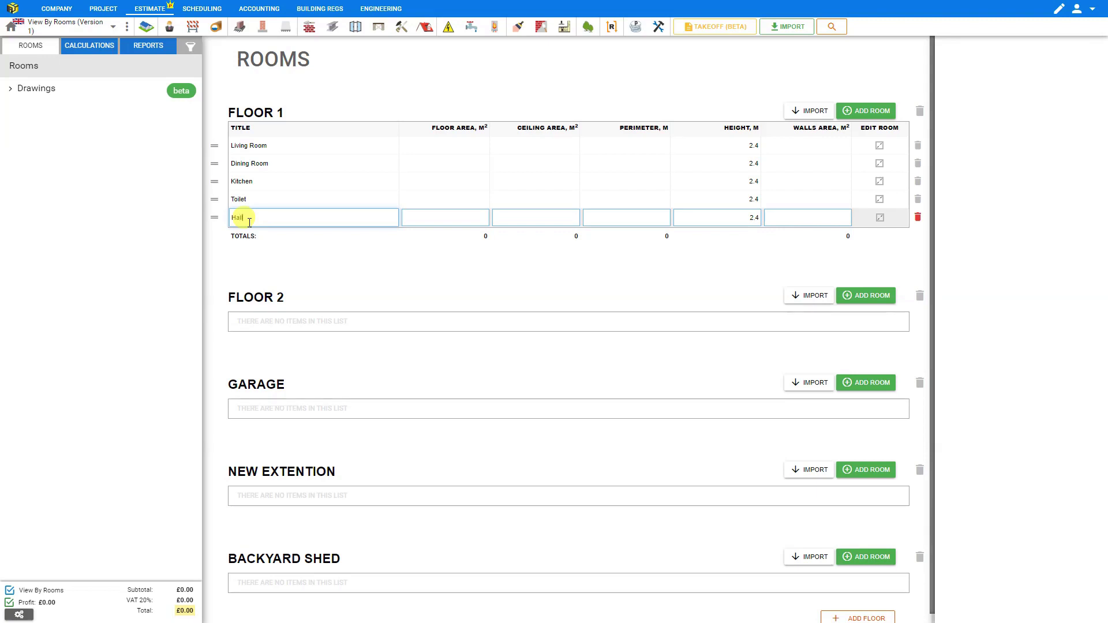
key("Return")
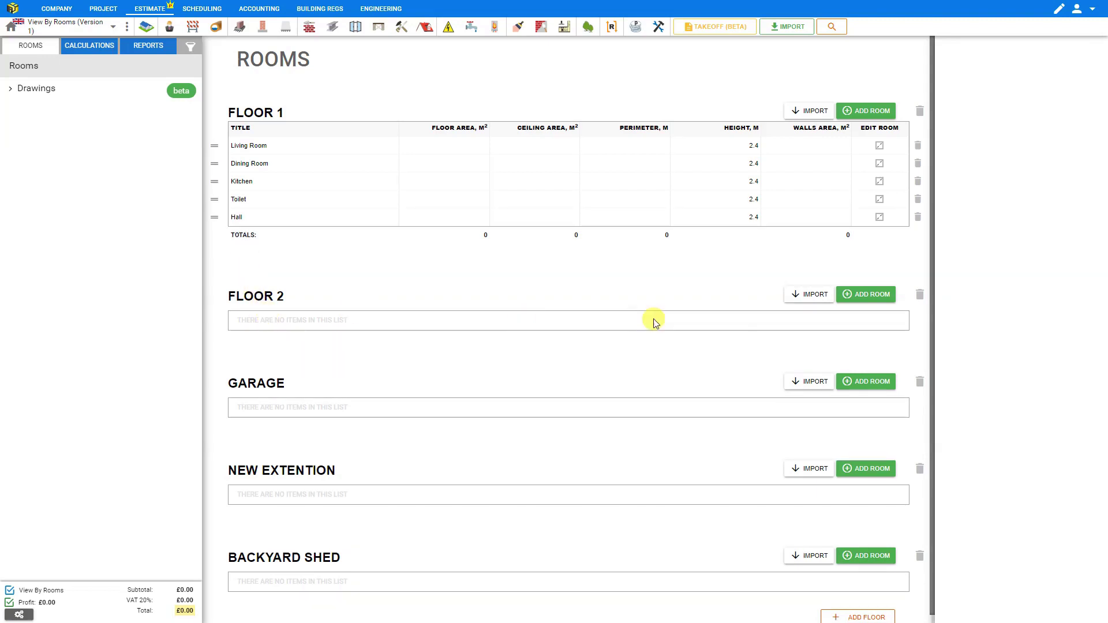
- Add four rooms to Floor 2
left_click(859, 295)
left_click(859, 295)
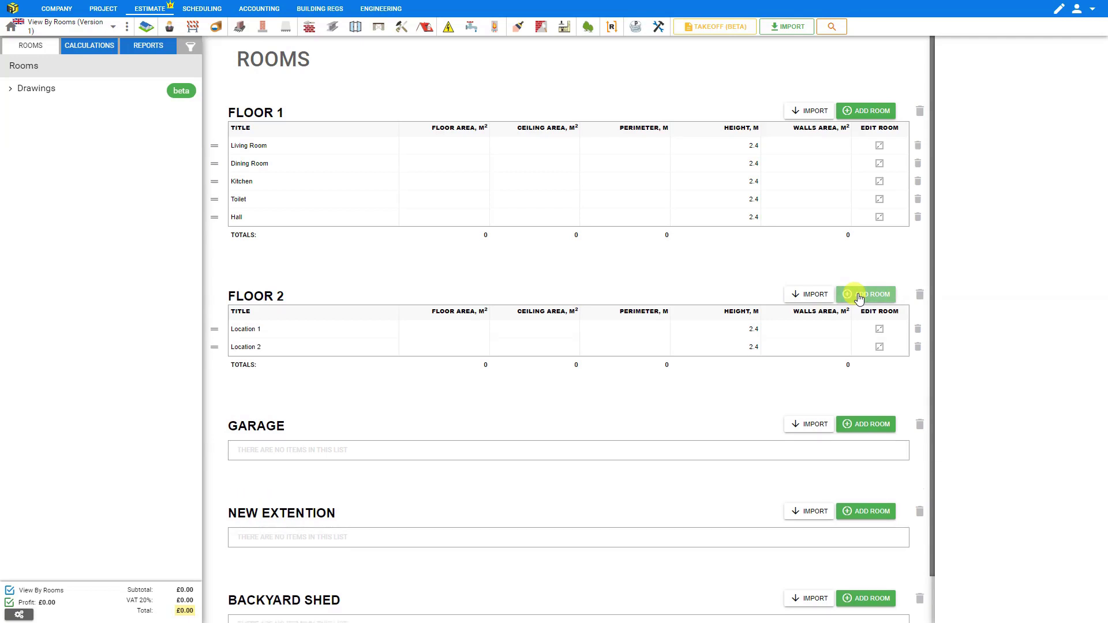
left_click(859, 295)
left_click(859, 295)
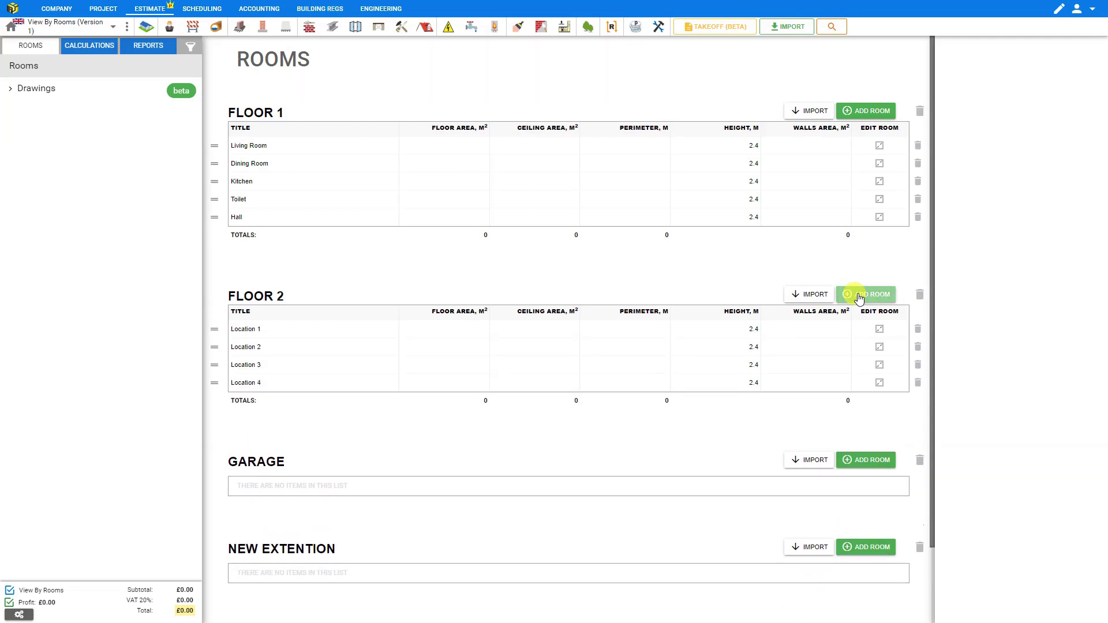
- Rename the first two Floor 2 rooms as Master Bedroom and Bedroom 2
left_click(247, 330)
triple_click(246, 330)
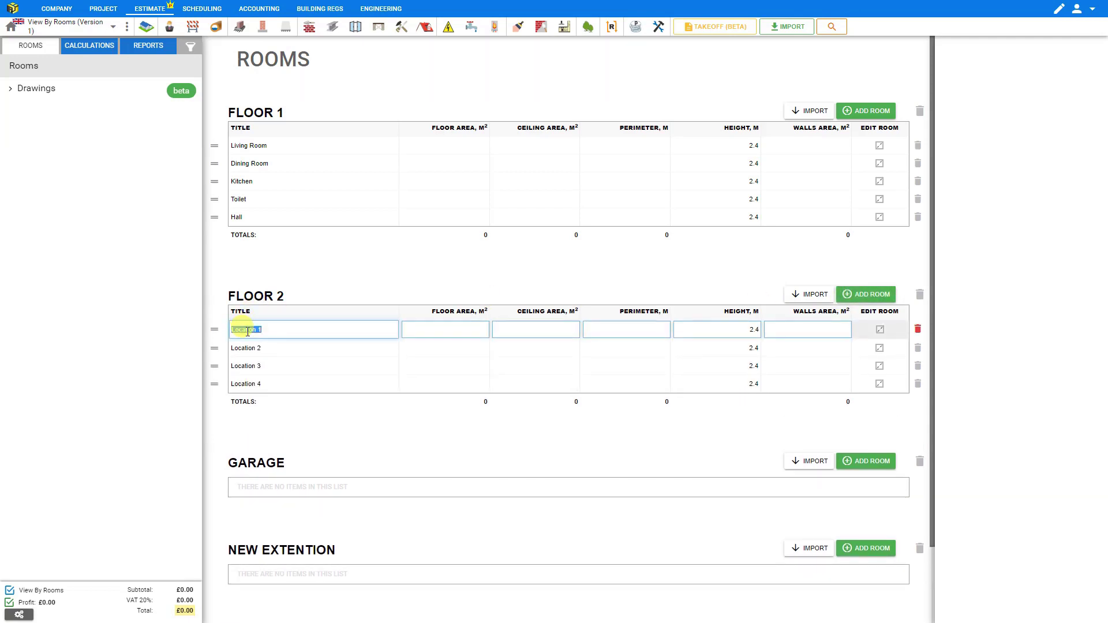
type("Master Bedroom")
left_click(297, 348)
triple_click(251, 348)
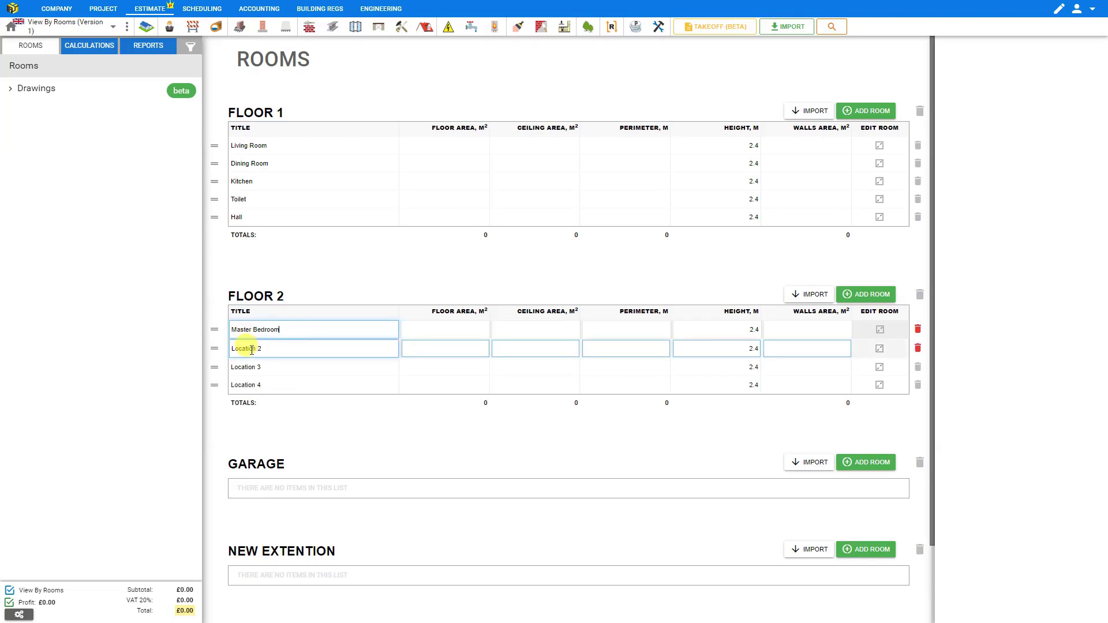
type("Bedroom 2")
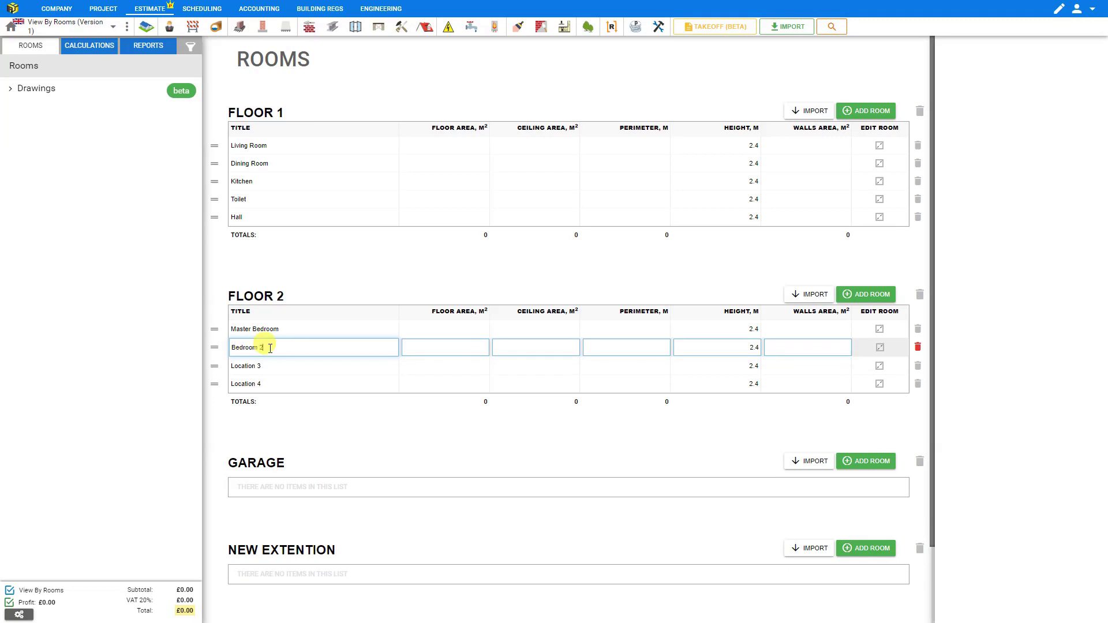
- Rename the last two Floor 2 rooms as Bedroom 3 and Bath
left_click(241, 366)
triple_click(241, 366)
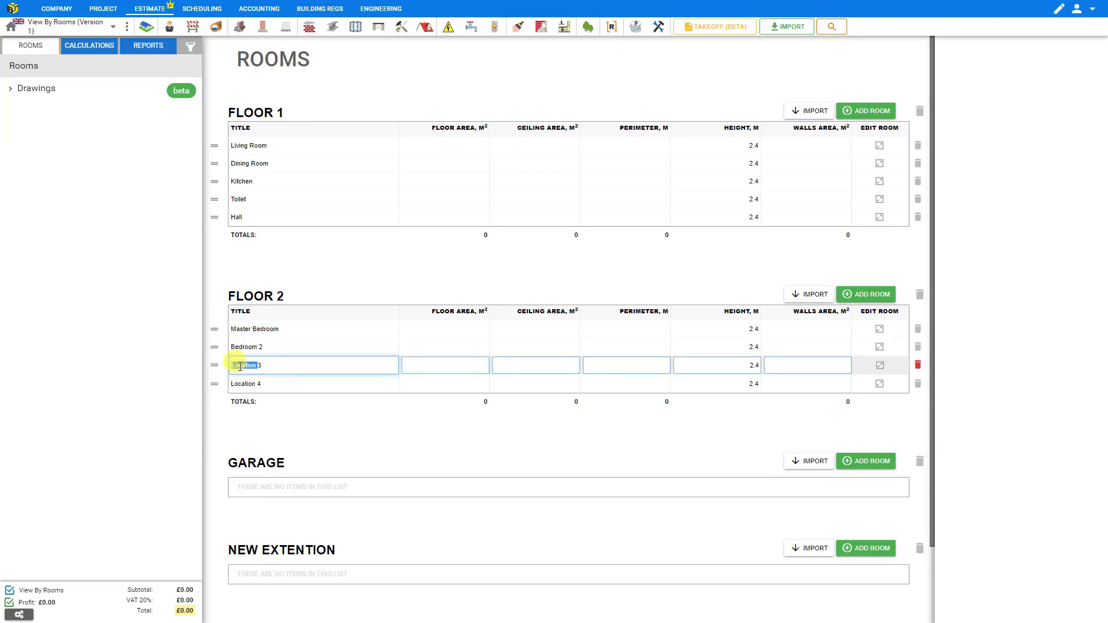
type("Bedroom")
left_click(247, 383)
triple_click(264, 384)
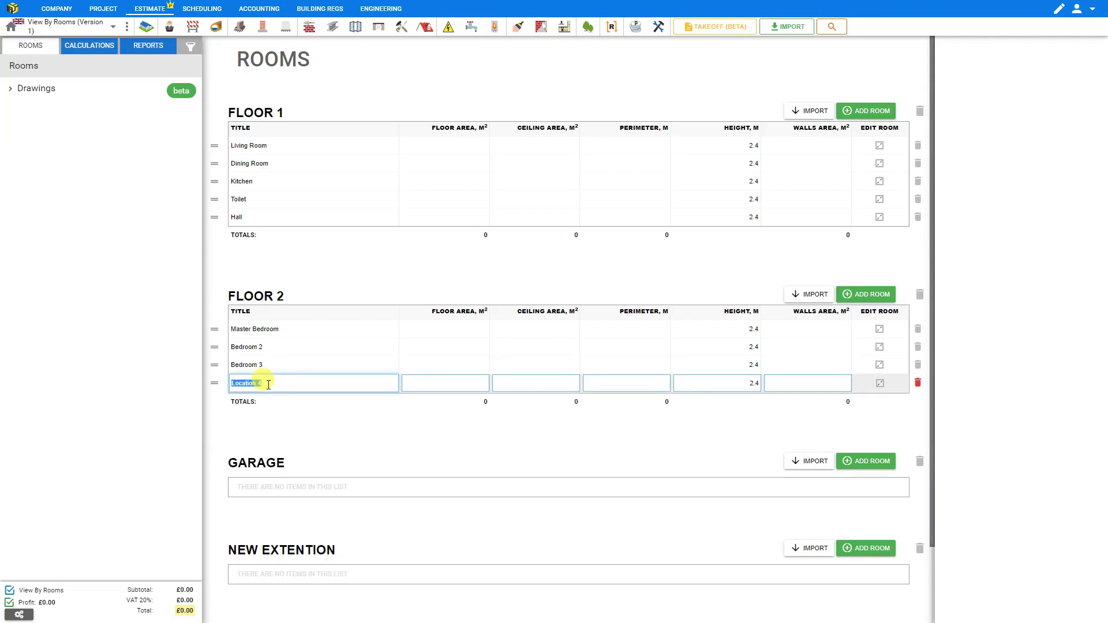
type("Bath")
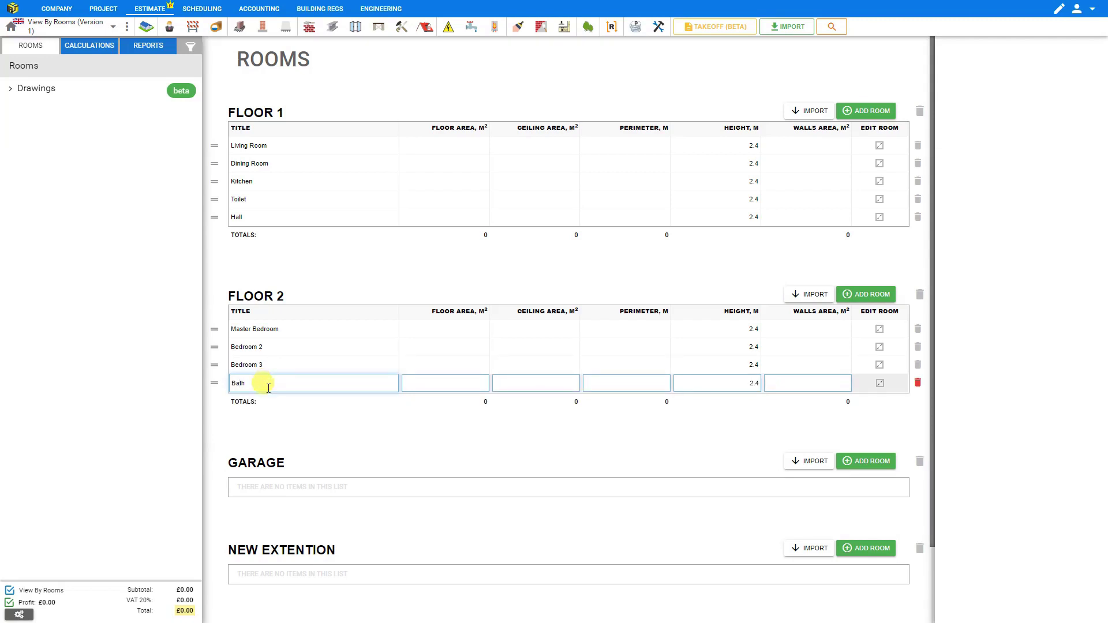
left_click(272, 419)
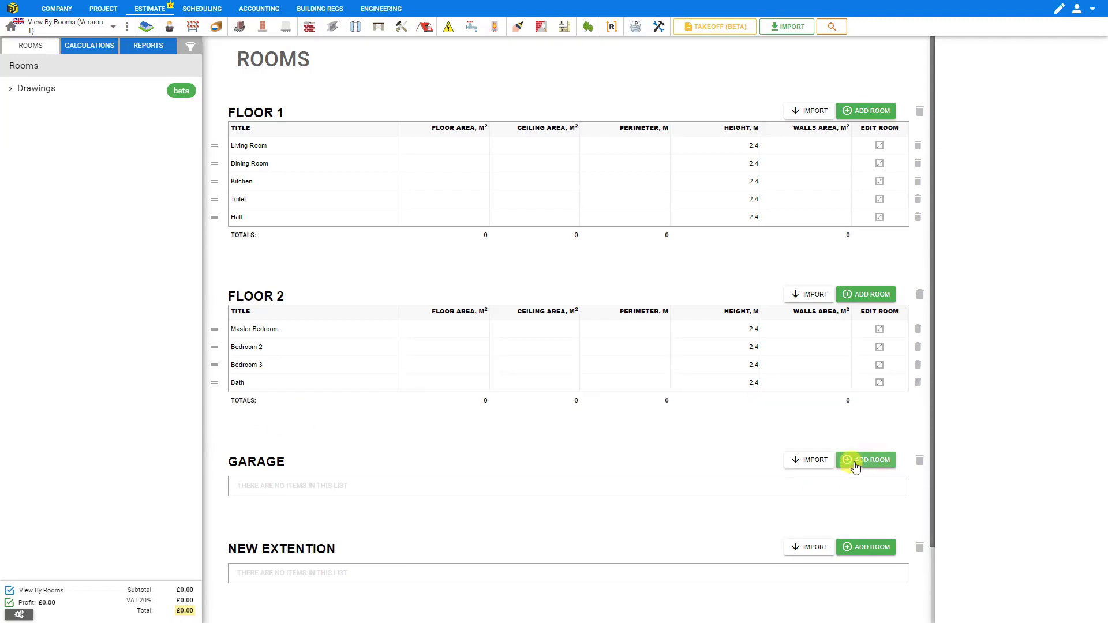
- Add two rooms to the GARAGE floor and name them Parking Garage and Storage
left_click(854, 463)
left_click(855, 465)
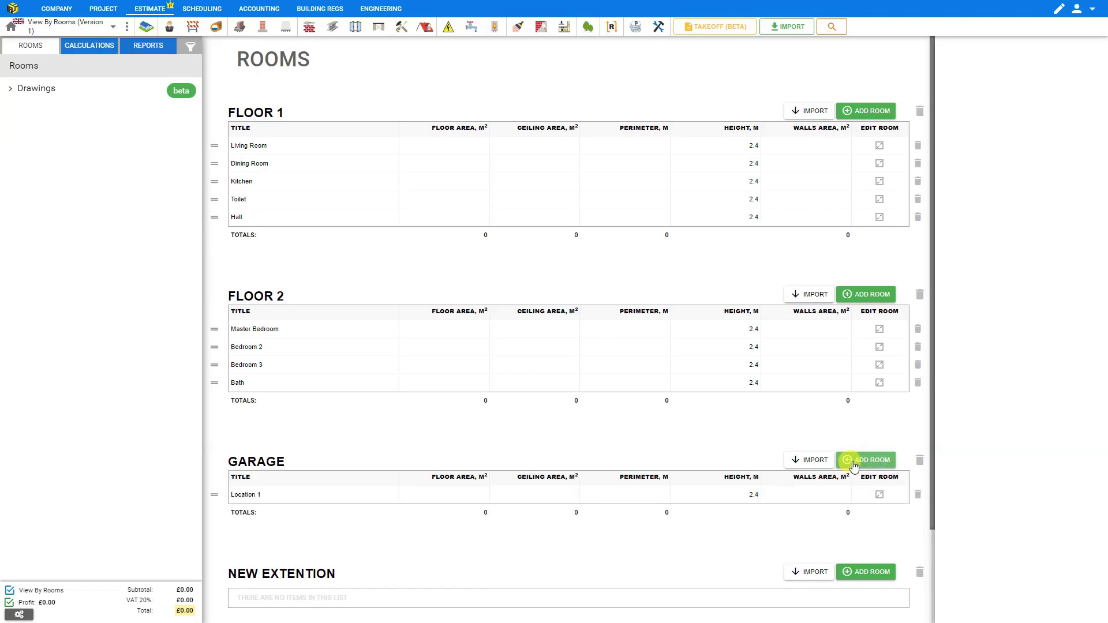
left_click(248, 492)
triple_click(249, 494)
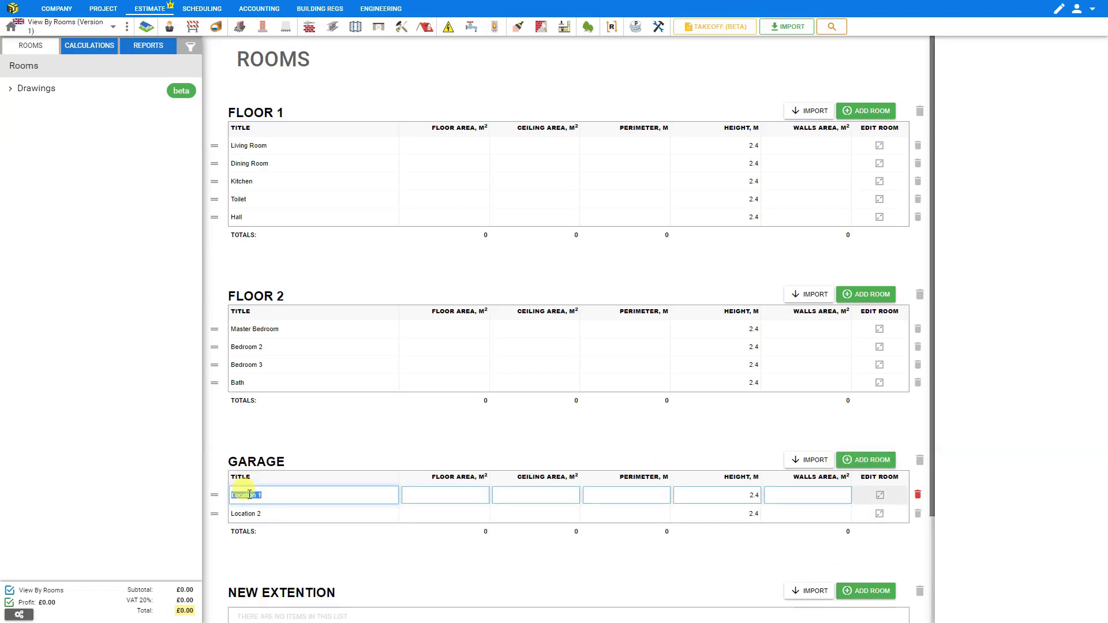
type("Parking Garage")
triple_click(251, 511)
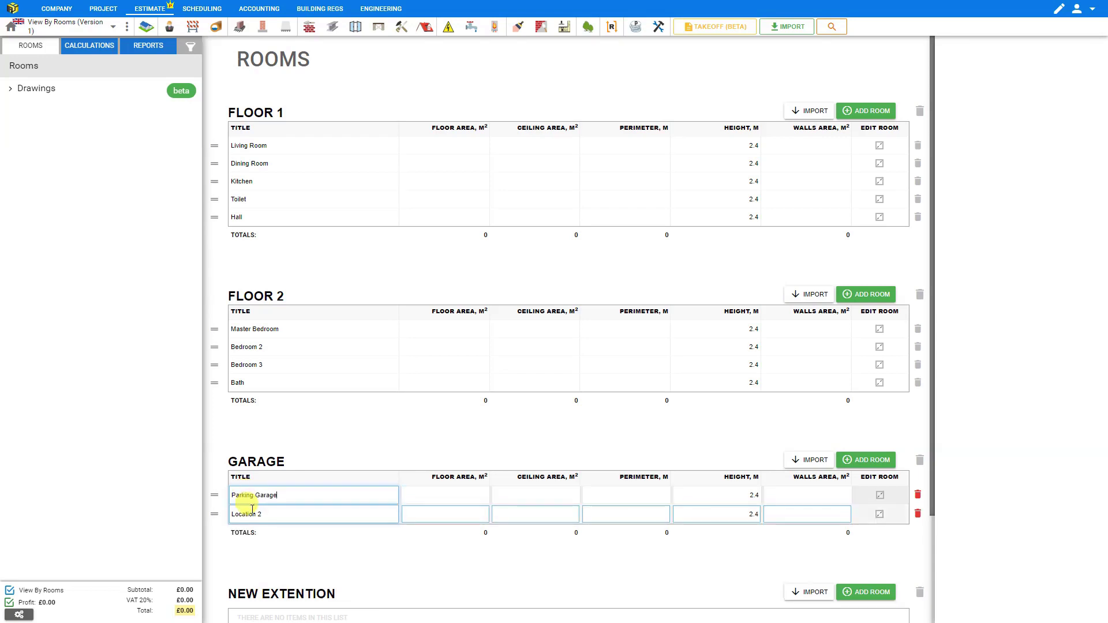
type("Sto")
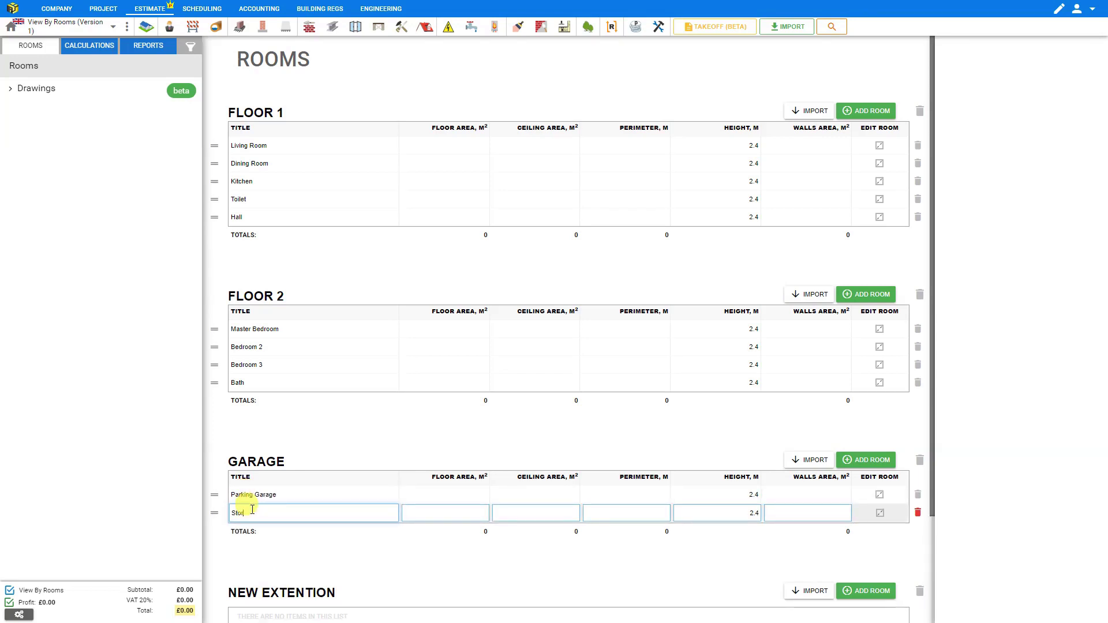
type("rage")
- Add one room to the NEW EXTENTION floor and name it Sunroom
scroll(261, 438, "down", 2)
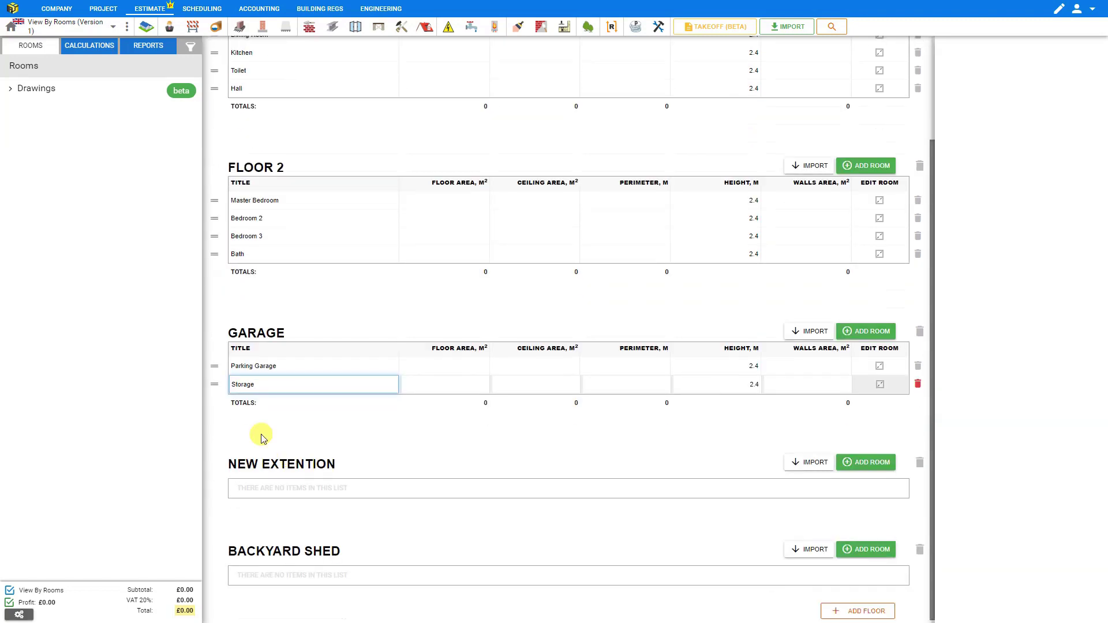
left_click(853, 467)
double_click(259, 493)
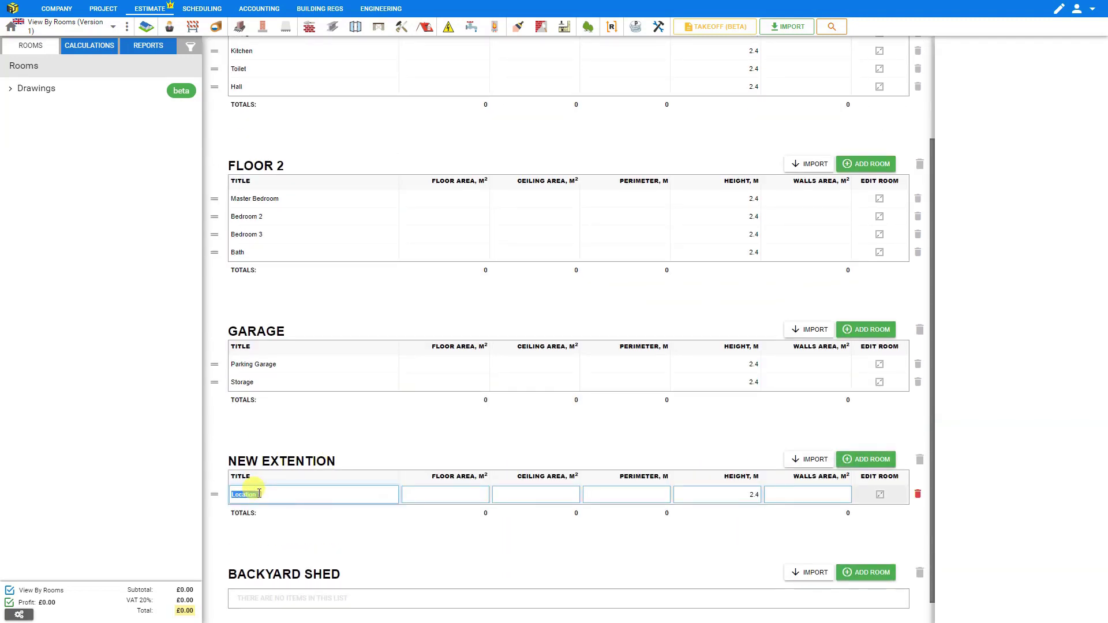
type("Sunroom")
left_click(324, 534)
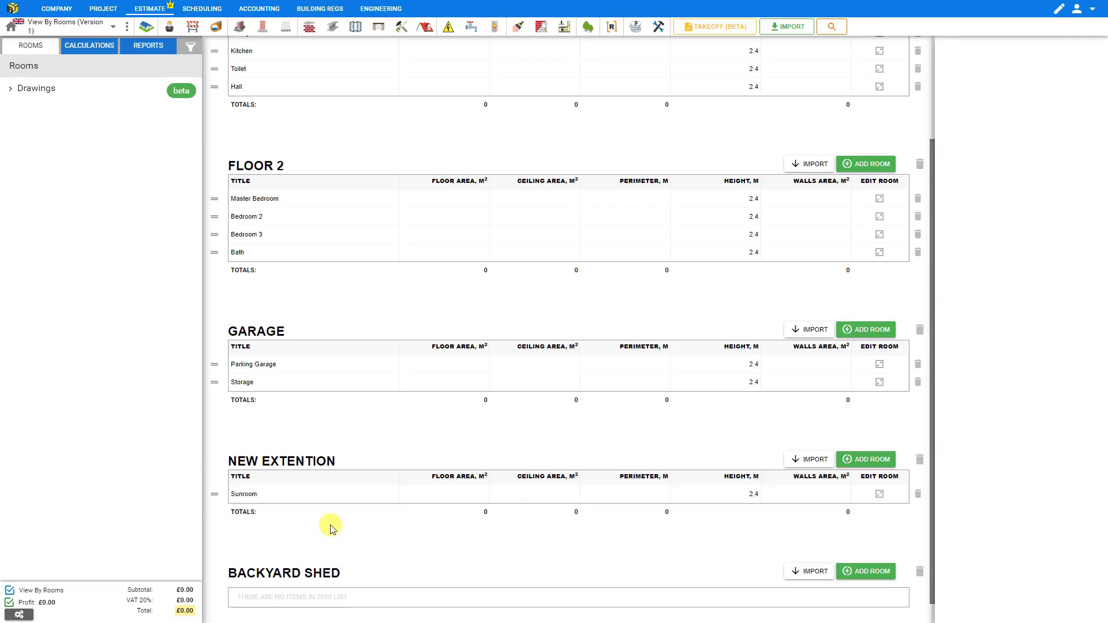
- Add one room to the BACKYARD SHED floor and name it Outdoor Storage
left_click(858, 577)
double_click(242, 606)
left_click_drag(243, 606, 189, 608)
type("Outdo")
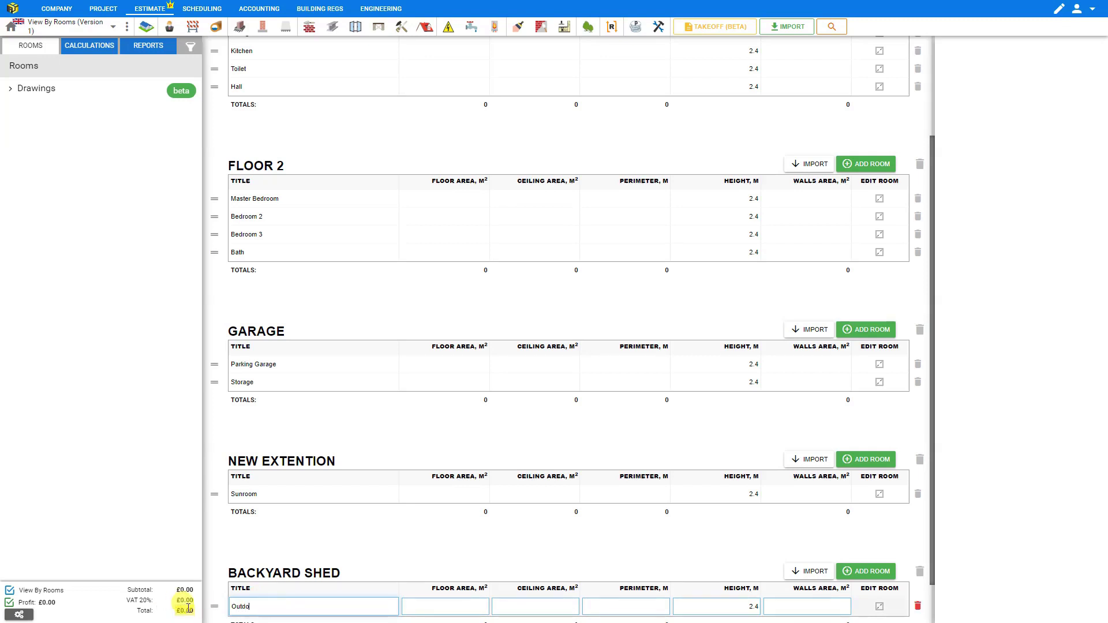
type("or Storage")
key("Return")
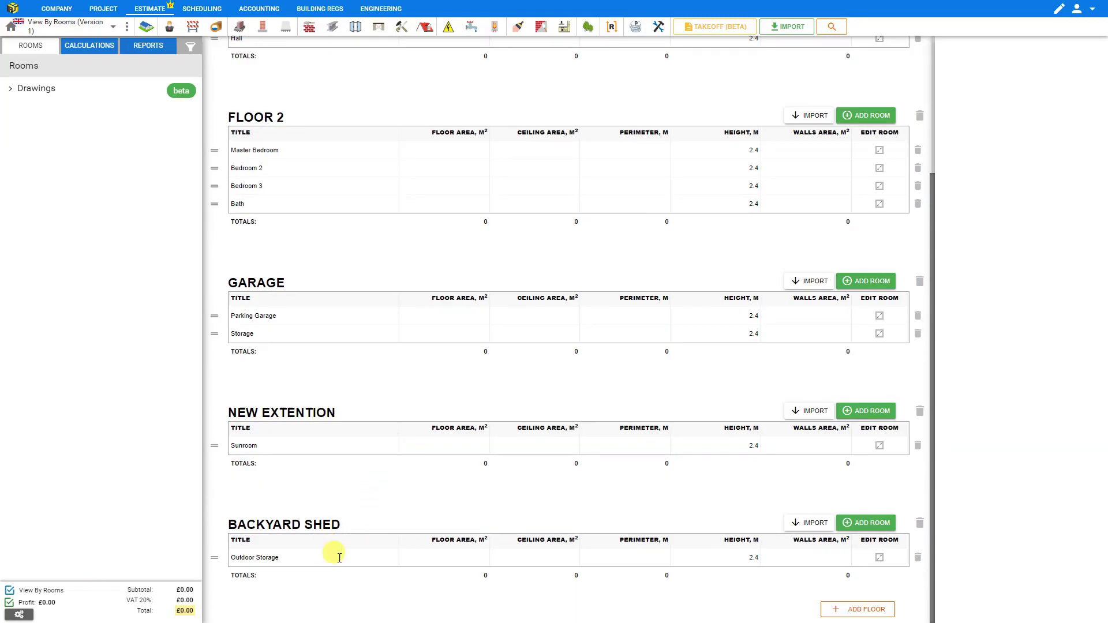
- Set the Living Room's floor area and ceiling area to 12 m² each and its perimeter to 14 m
scroll(358, 563, "up", 3)
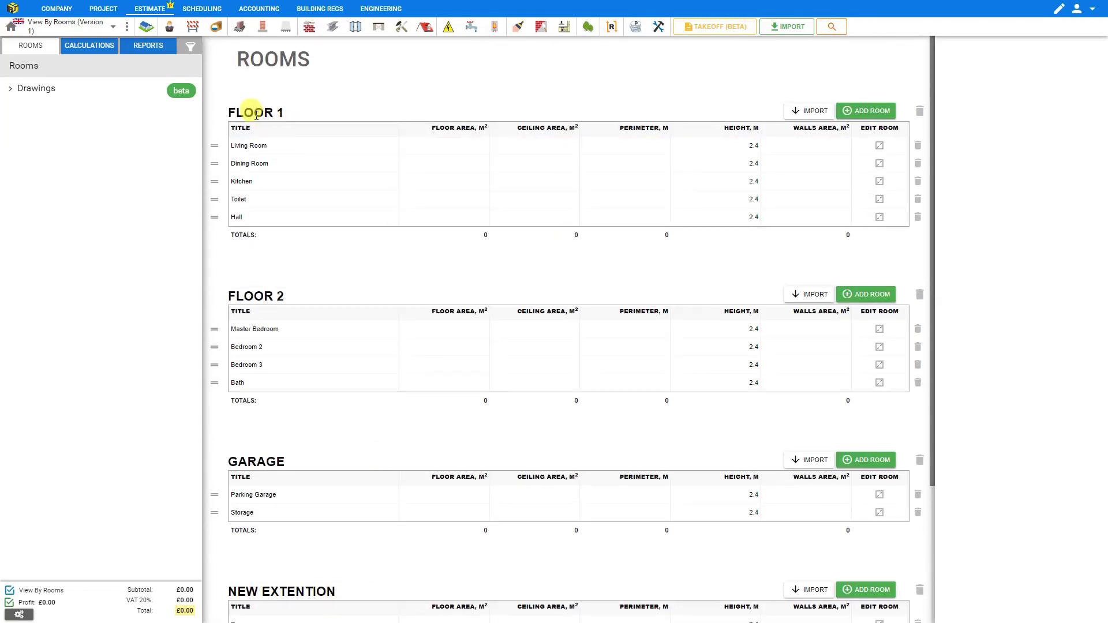
scroll(274, 475, "down", 3)
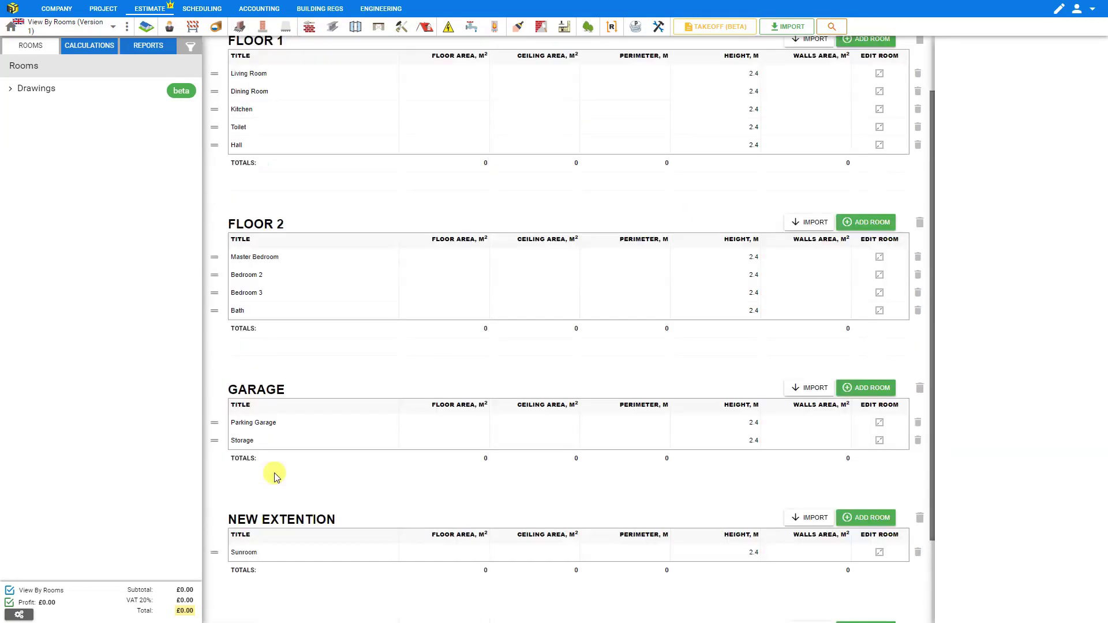
scroll(346, 525, "up", 3)
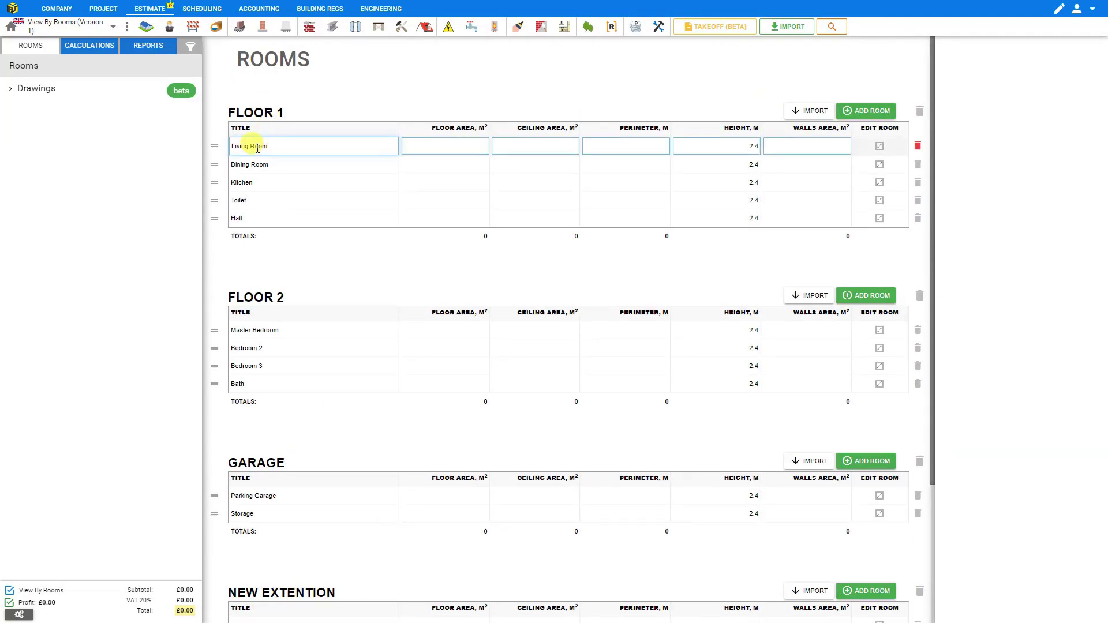
left_click(464, 148)
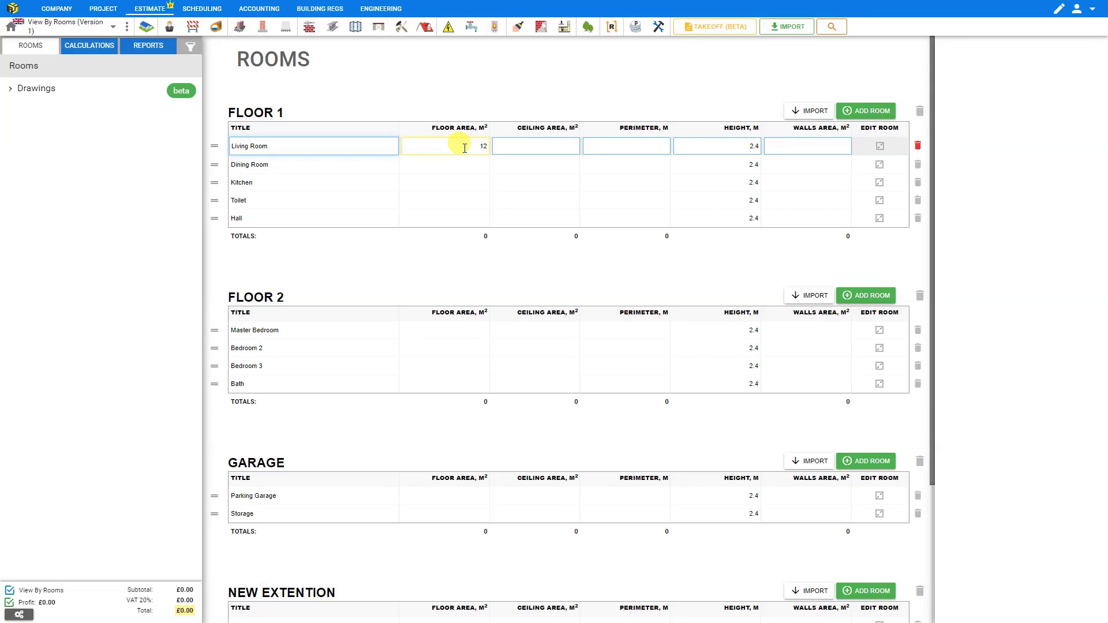
left_click(531, 148)
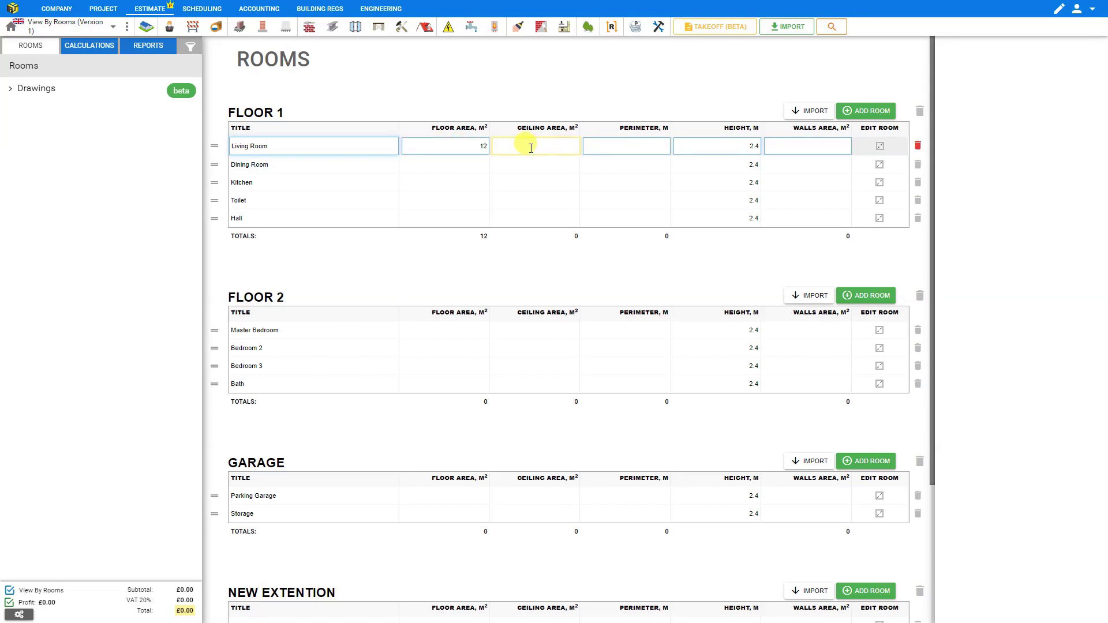
left_click(630, 147)
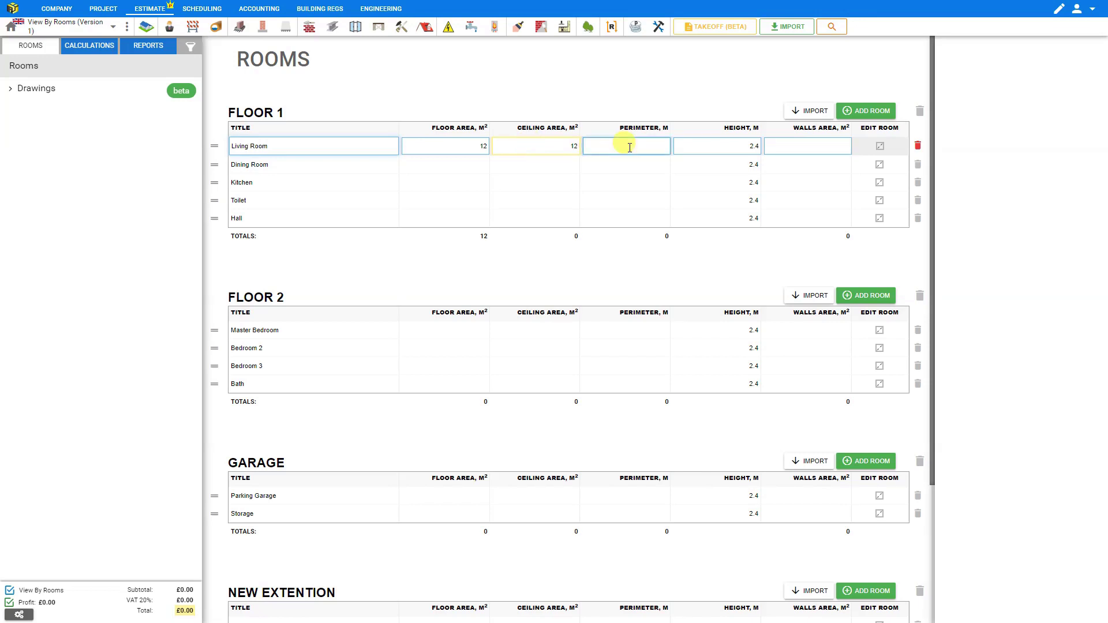
left_click(630, 148)
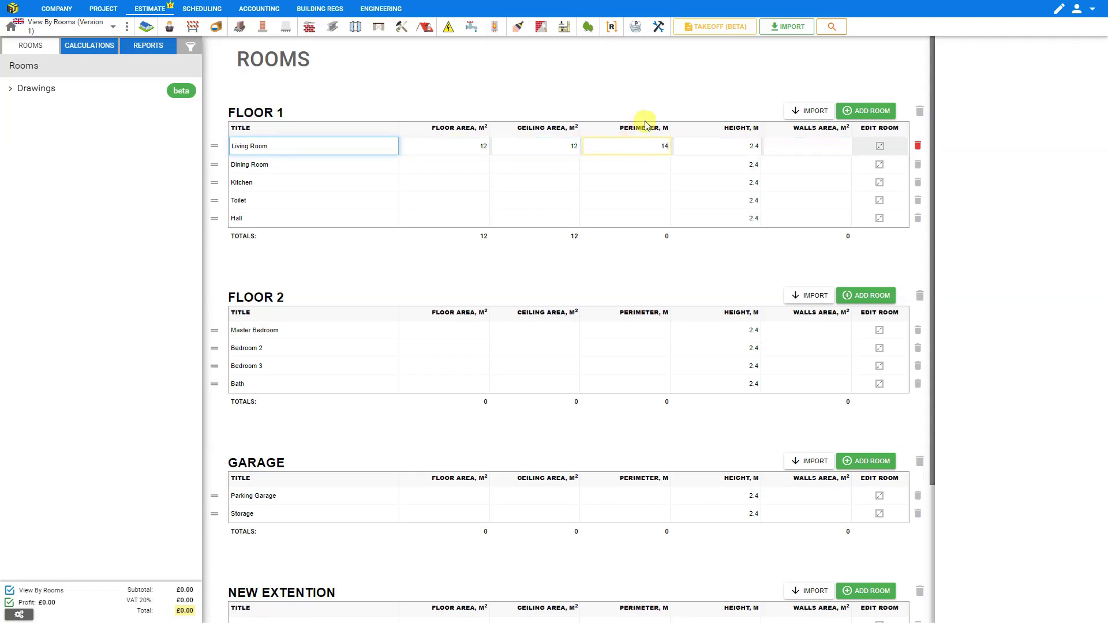
left_click(717, 146)
double_click(754, 147)
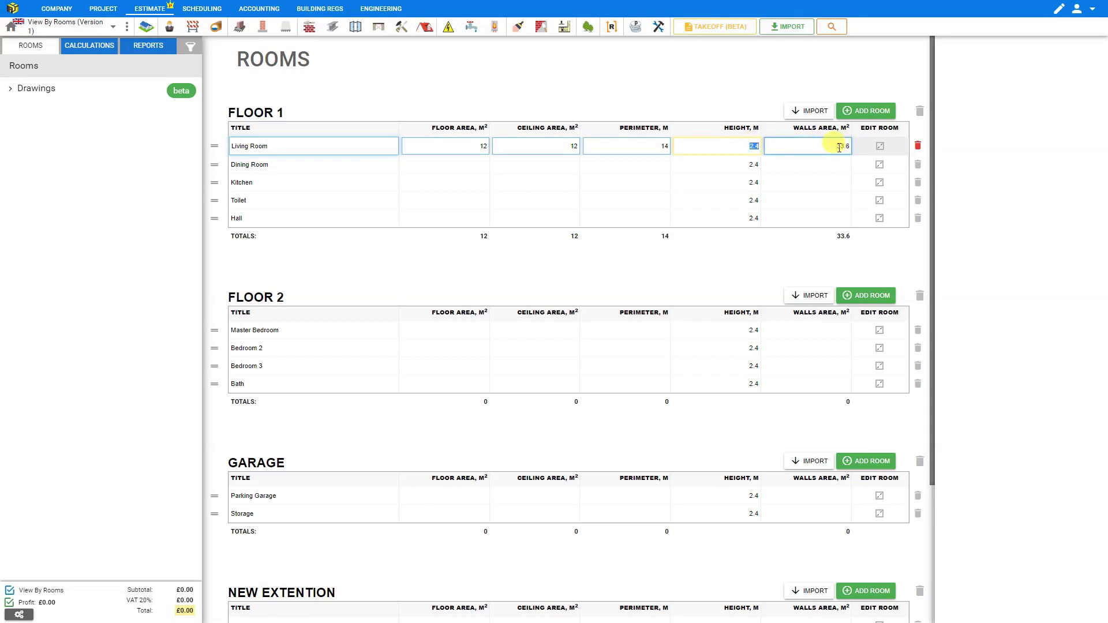
- Set the Dining Room's floor area and ceiling area to 9 m² each and its perimeter to 12 m
left_click(477, 166)
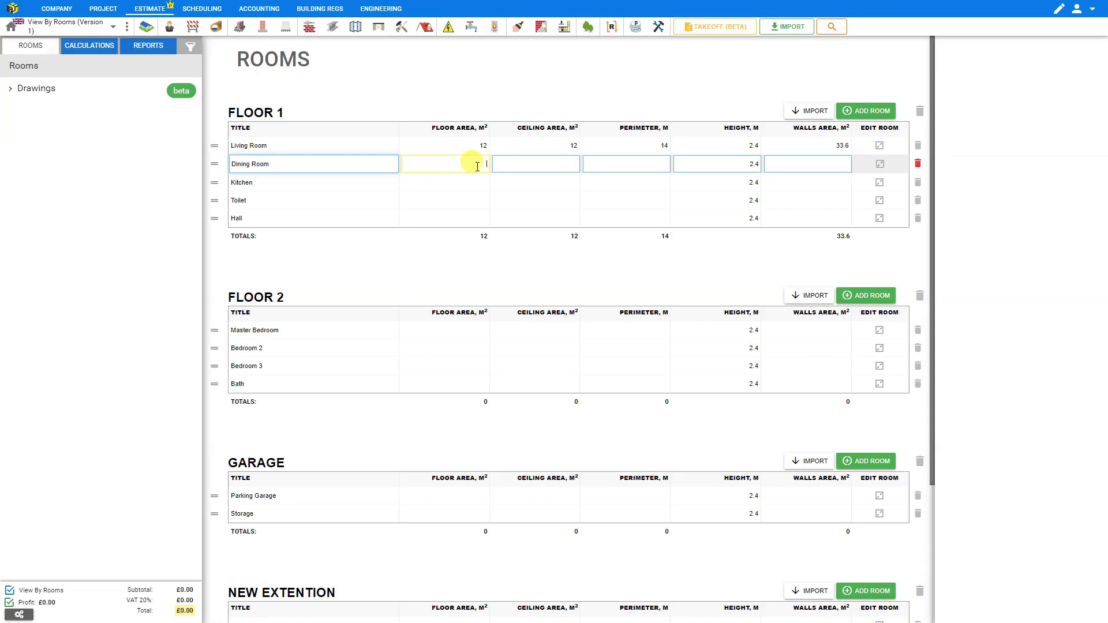
key("Tab")
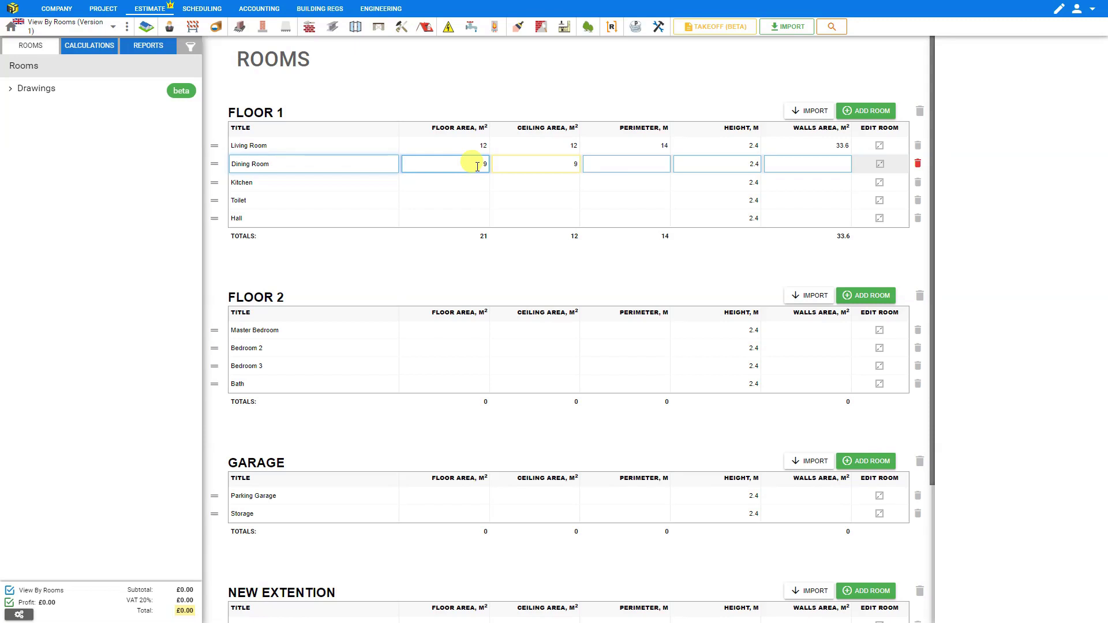
key("Tab")
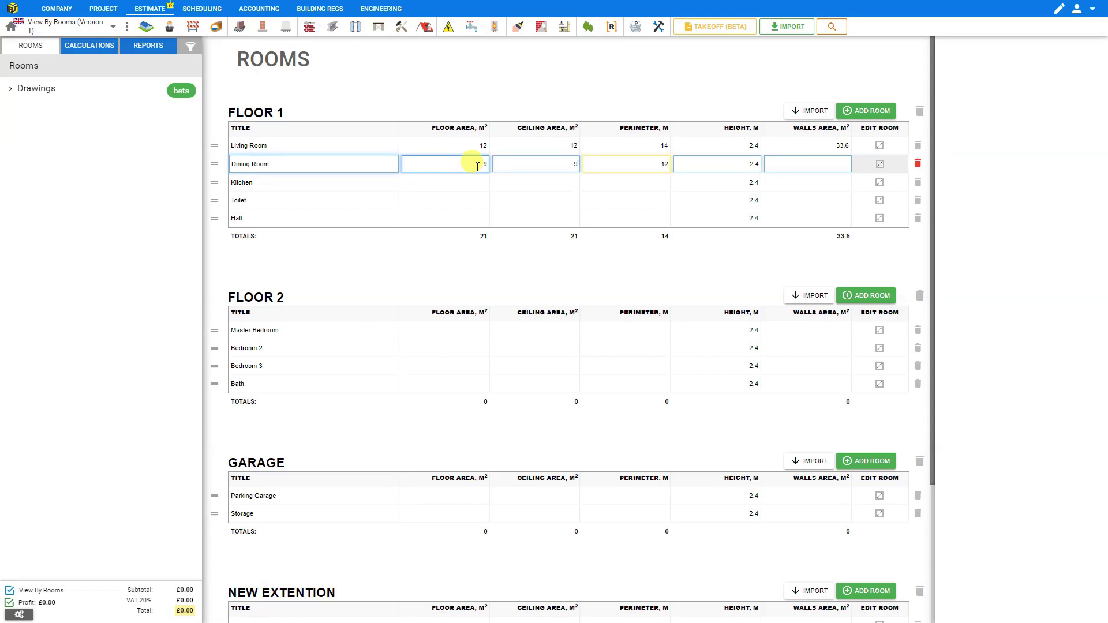
key("Tab")
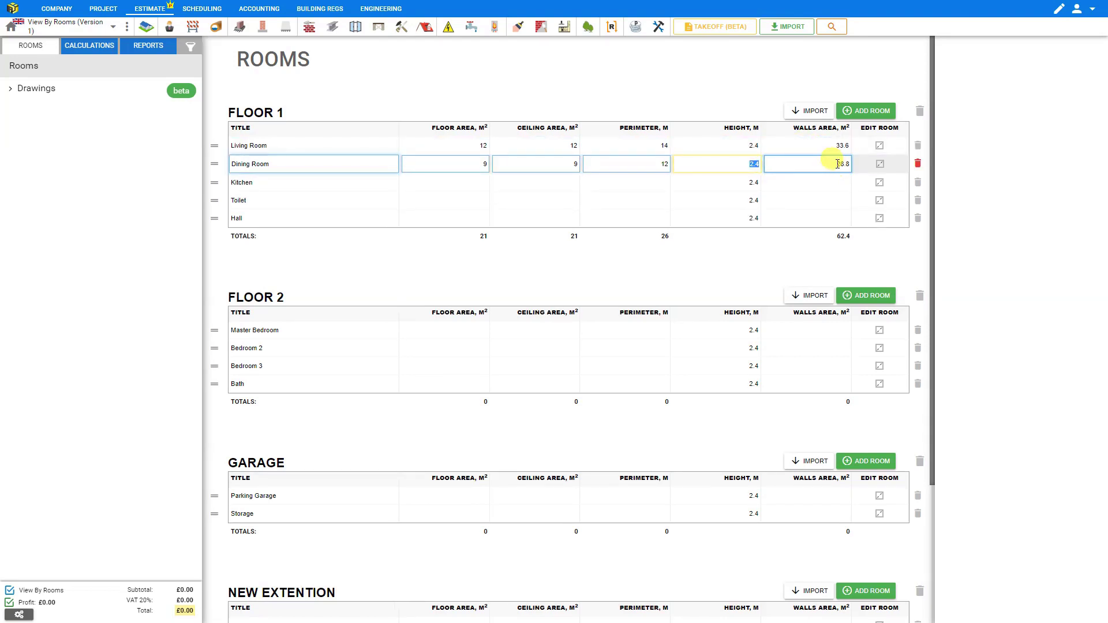
- Open the Floor 1 Kitchen in the room editor
left_click(479, 184)
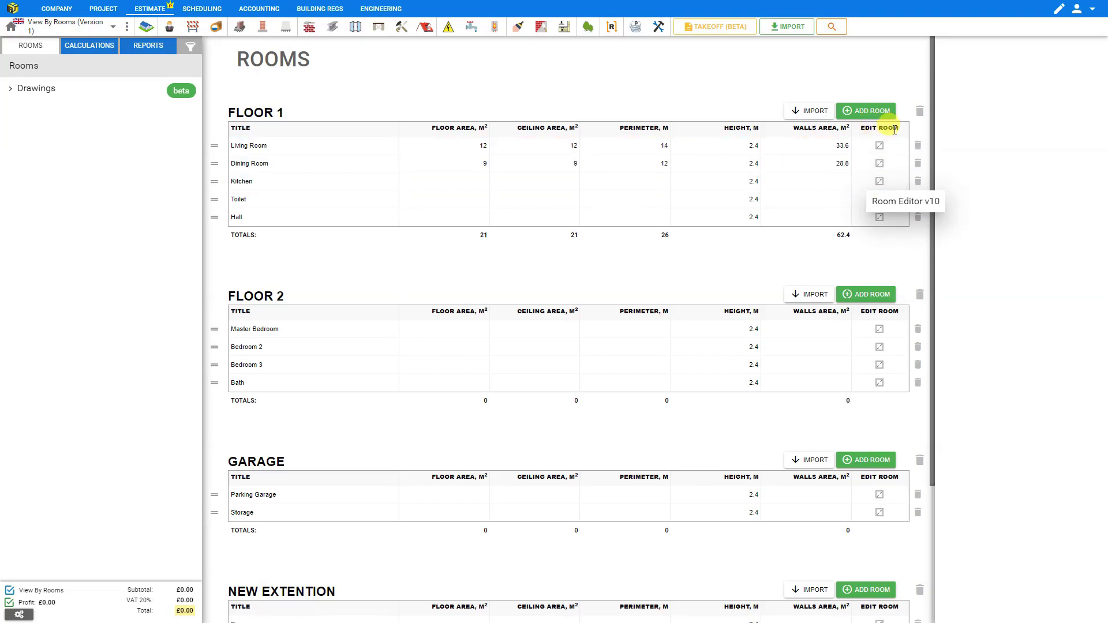
left_click(883, 201)
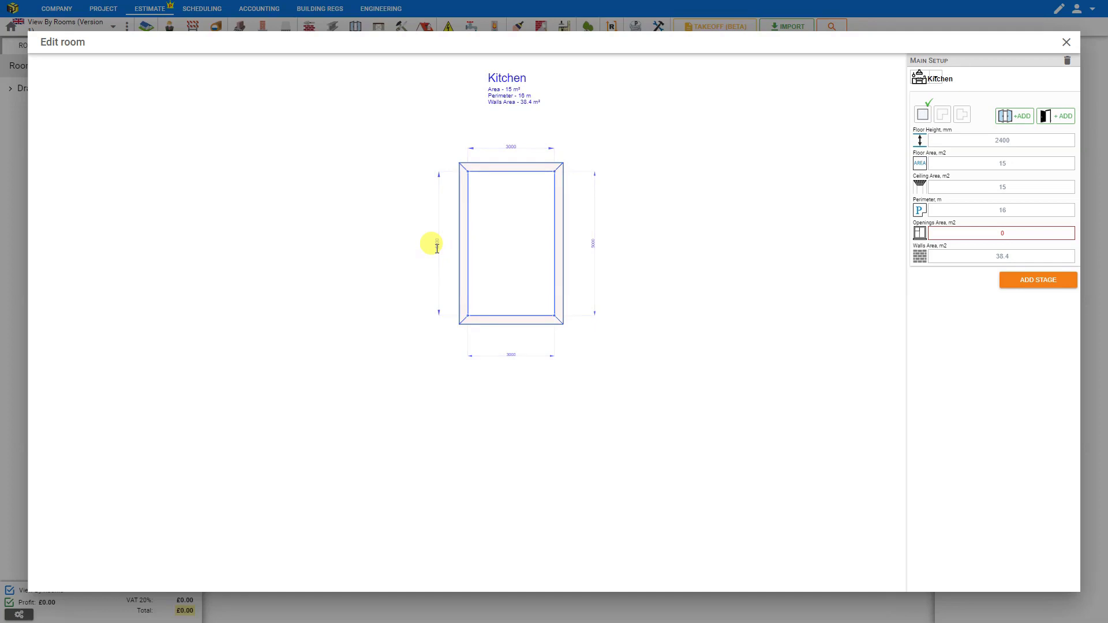
- Resize the Kitchen to a 4000 by 4000 mm rectangle, and try an L-shaped outline with a widened corner notch
left_click(464, 248)
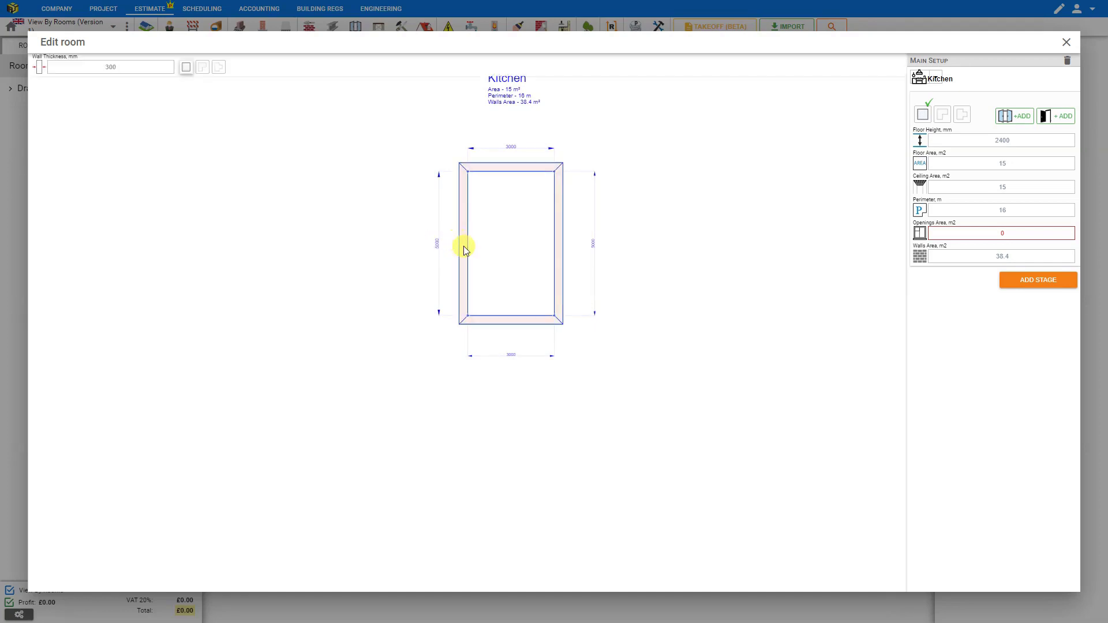
left_click_drag(463, 246, 435, 246)
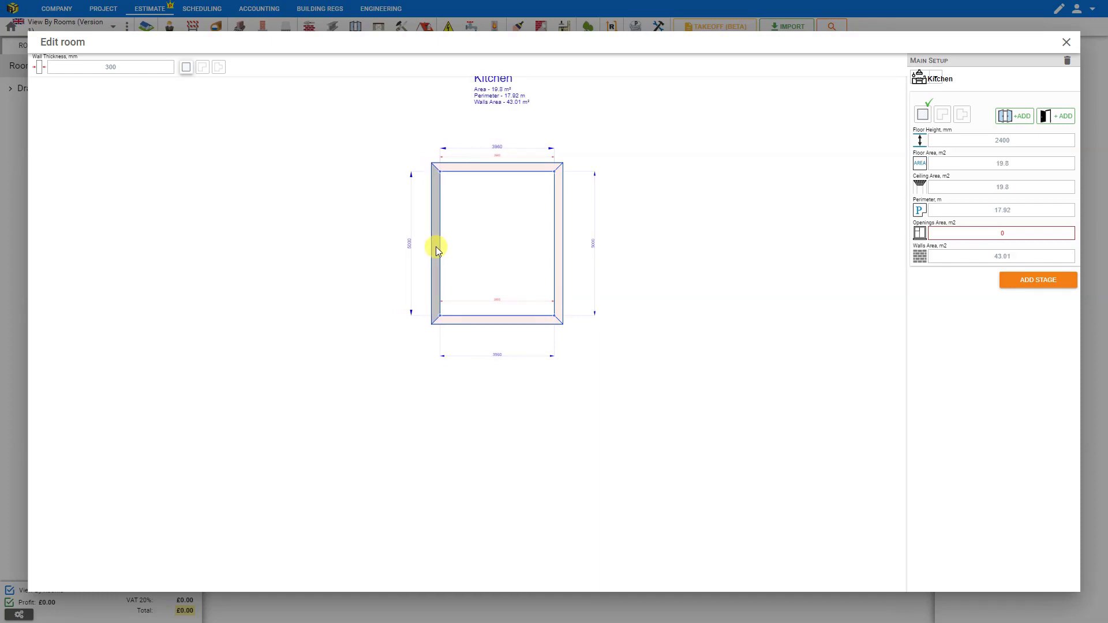
left_click_drag(435, 247, 435, 246)
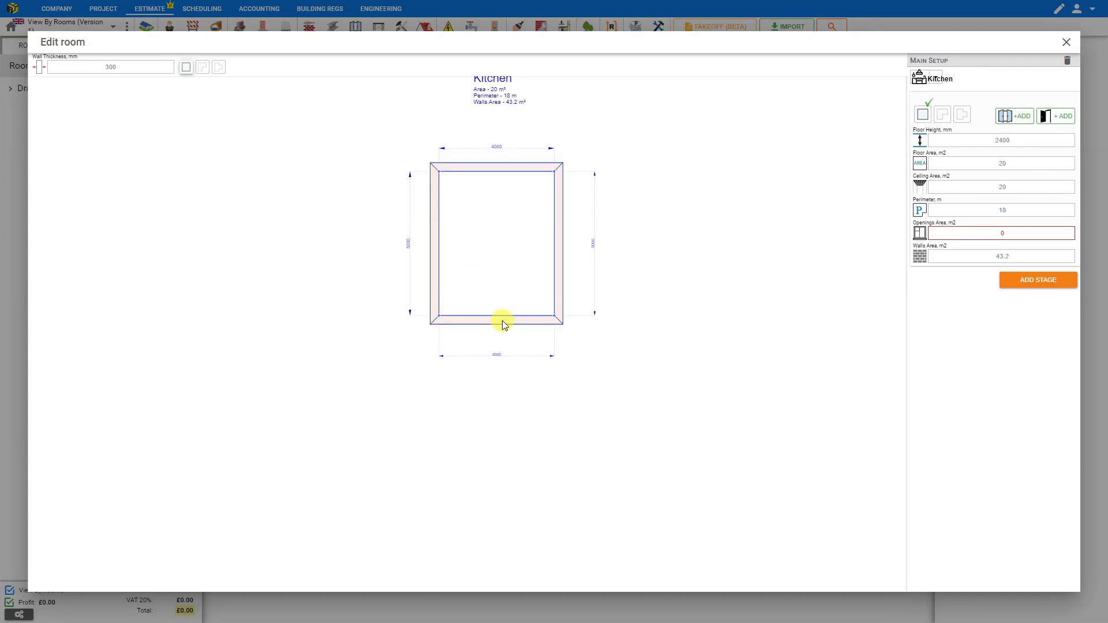
left_click_drag(502, 321, 504, 285)
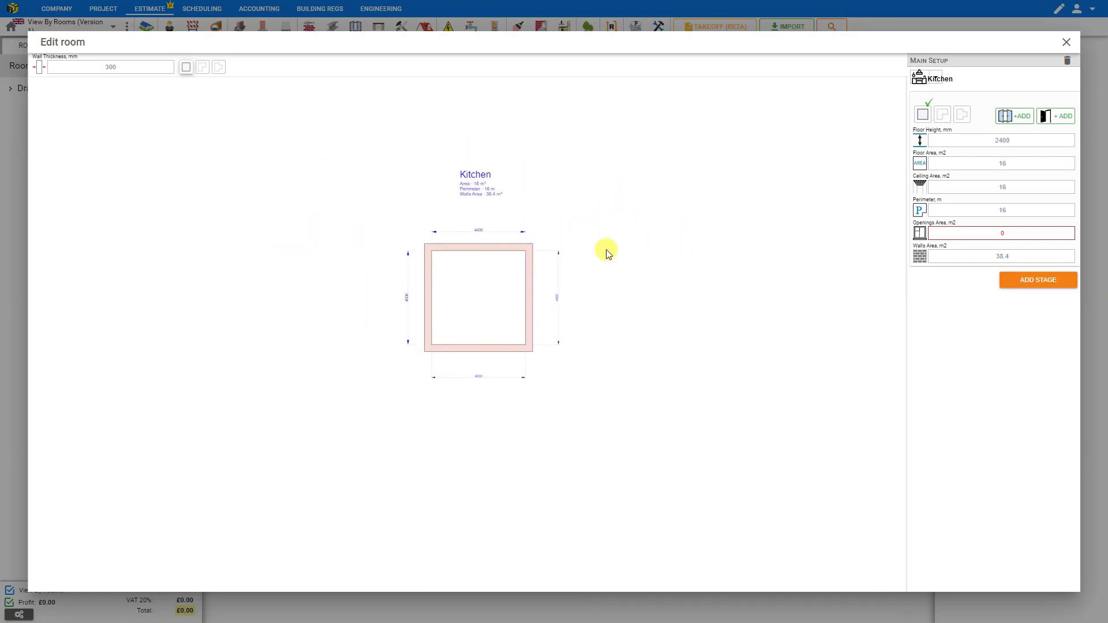
left_click(201, 68)
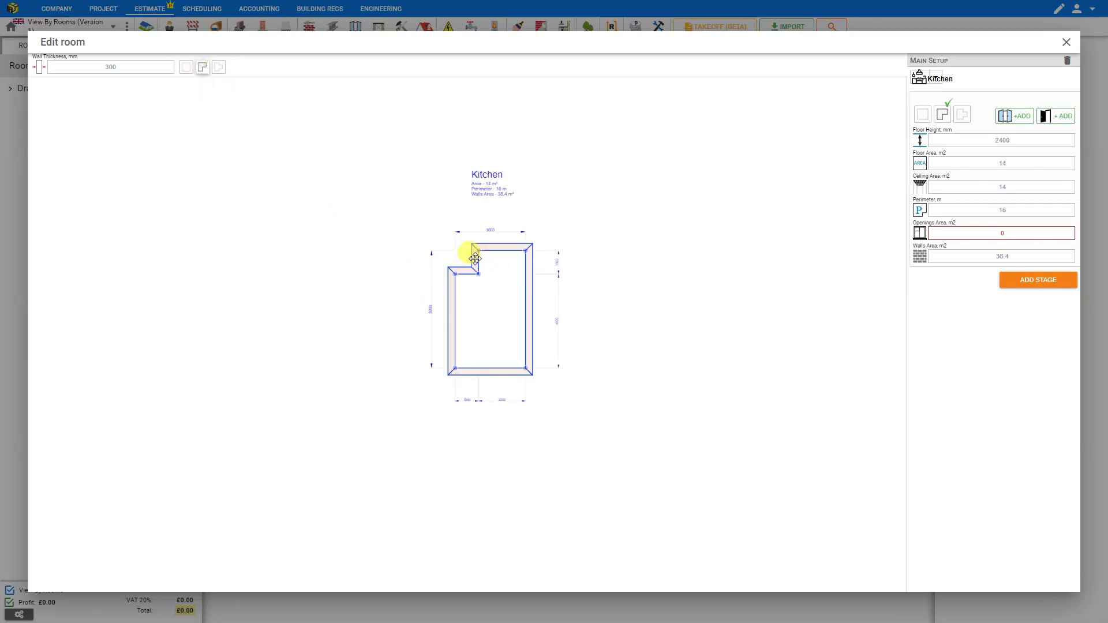
left_click_drag(477, 262, 487, 257)
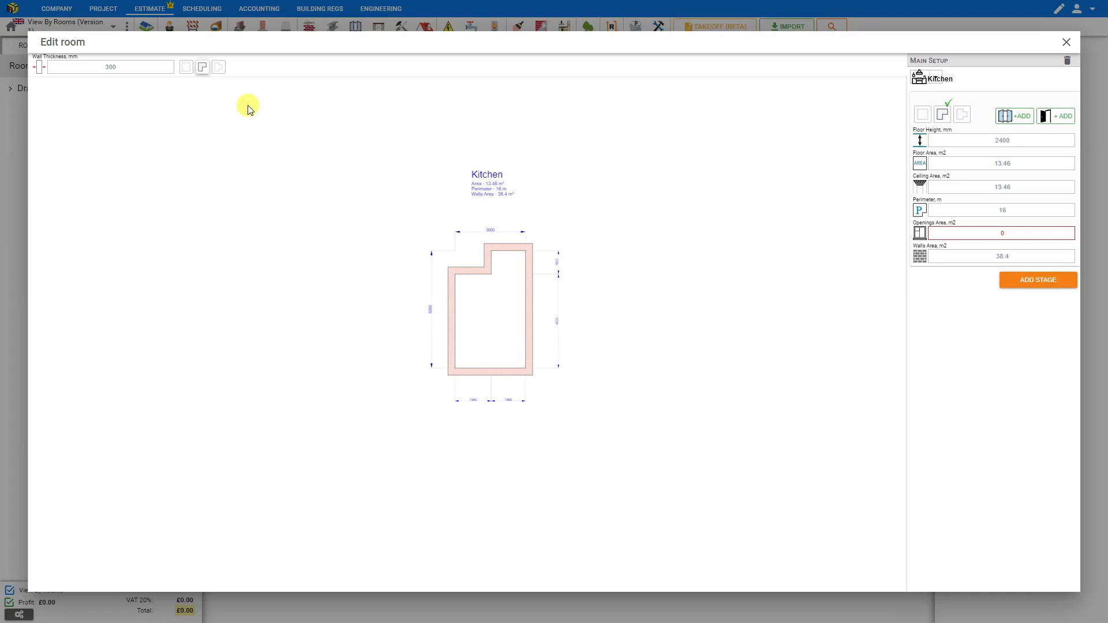
- Give the Kitchen the T-shaped outline and move its left wall outward to make the room 4000 mm wide
left_click(218, 69)
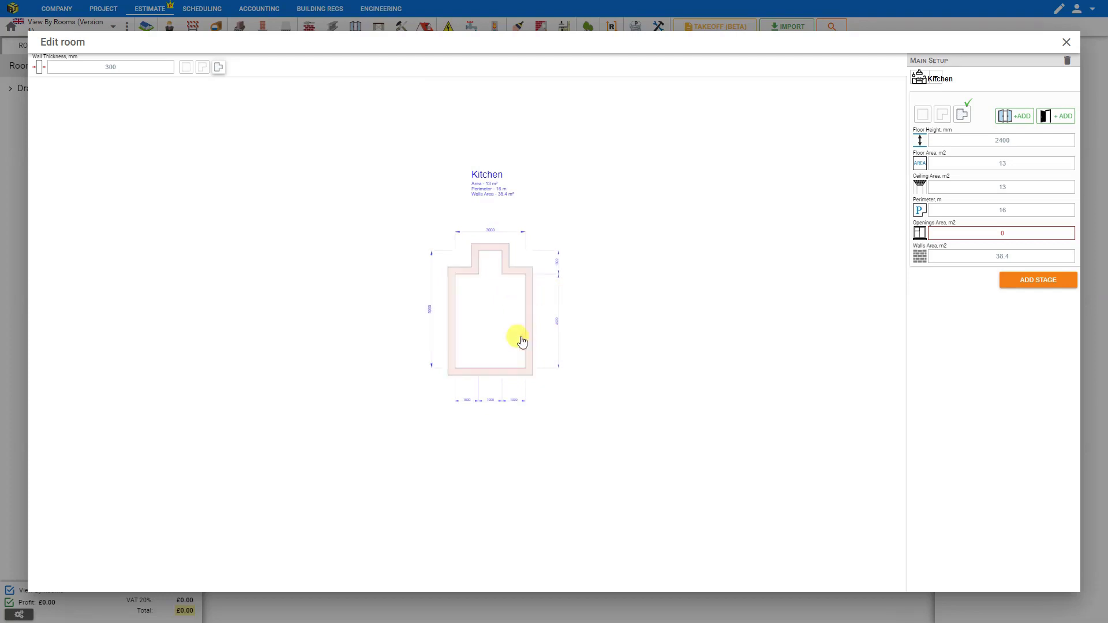
scroll(494, 321, "up", 5)
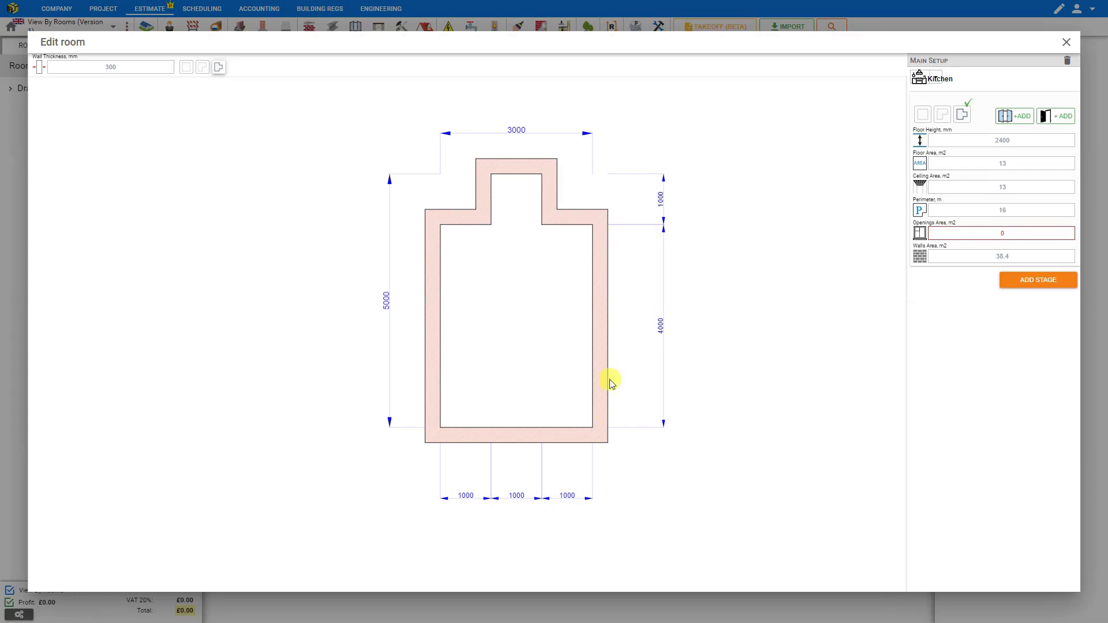
left_click_drag(426, 326, 374, 325)
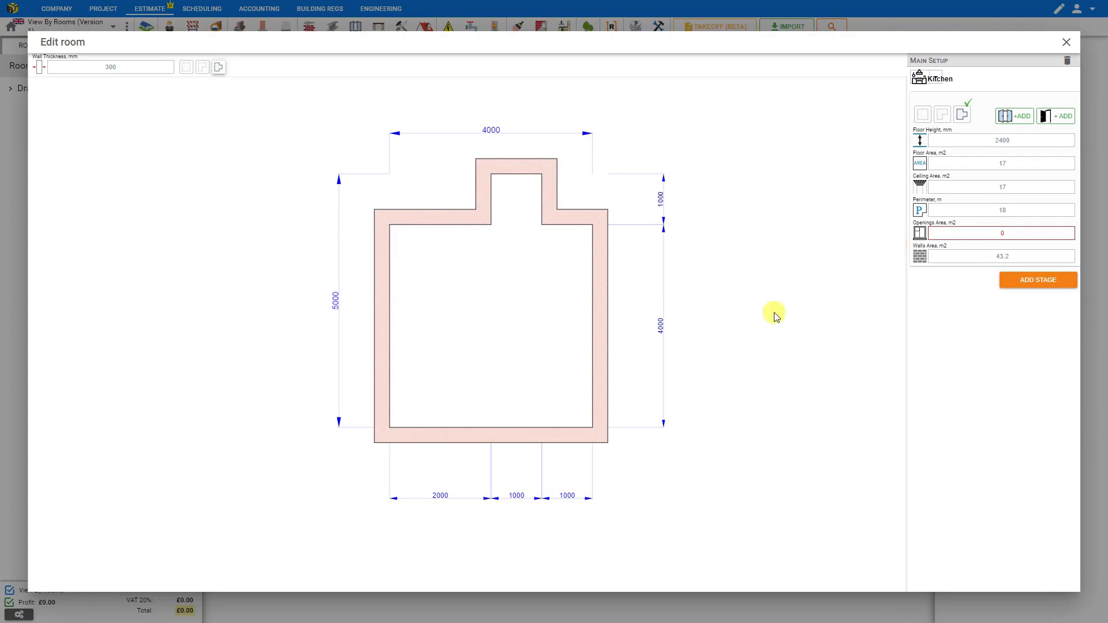
- Add an 820 mm wide door in the lower part of the Kitchen's right wall, opening outward
left_click(1060, 122)
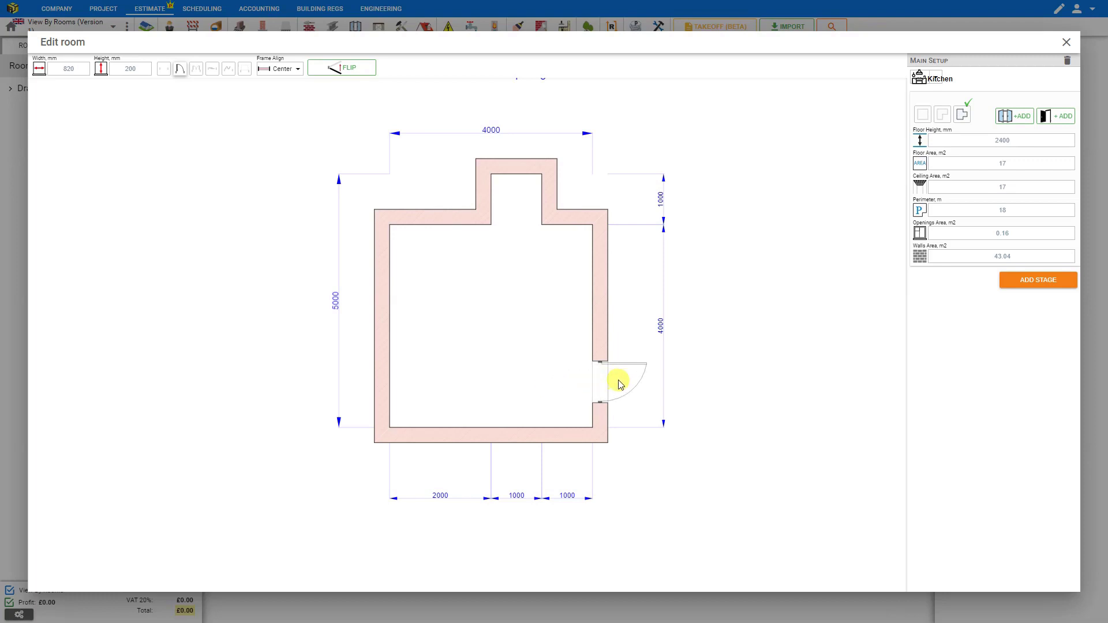
left_click(620, 384)
left_click(849, 392)
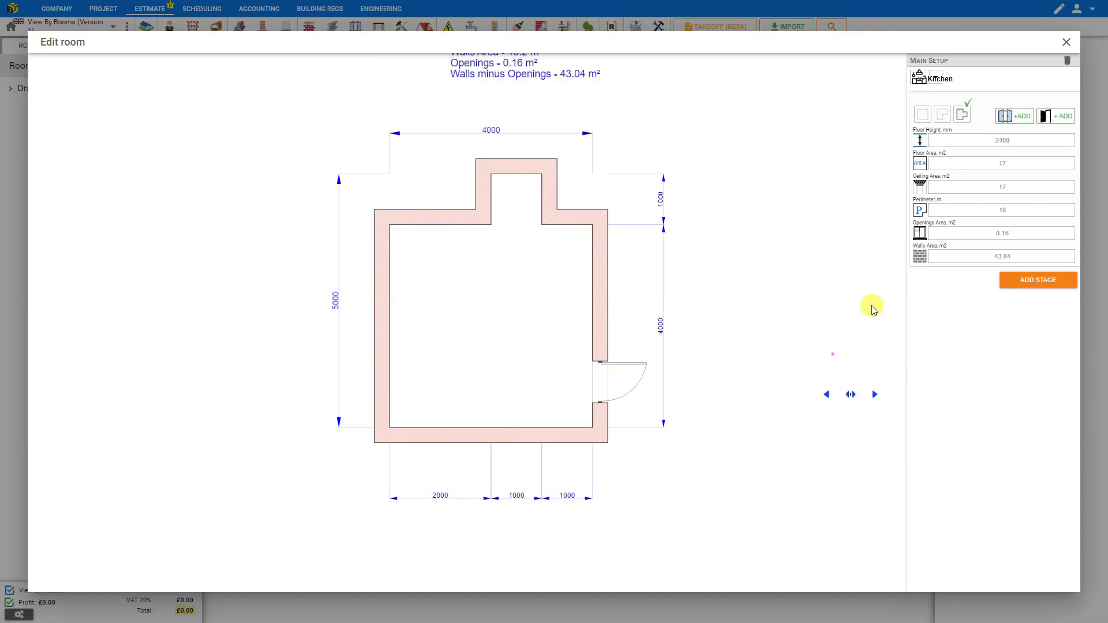
- Add an 820 mm wide, 1200 mm high window to the Kitchen's left wall and slide it closer to the wall's middle
left_click(1003, 116)
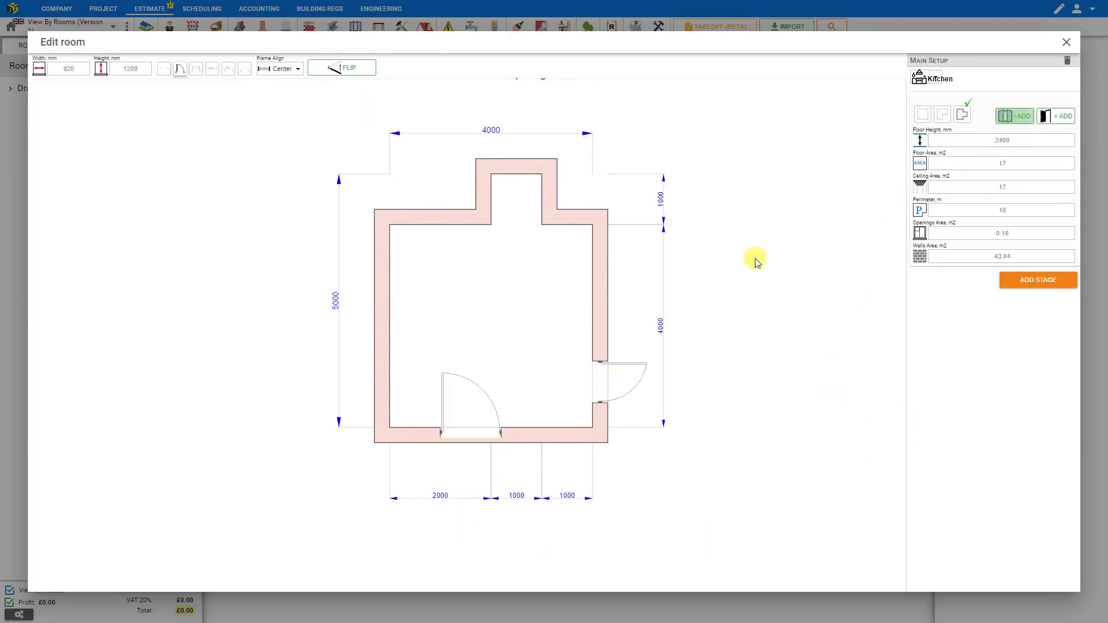
left_click(371, 314)
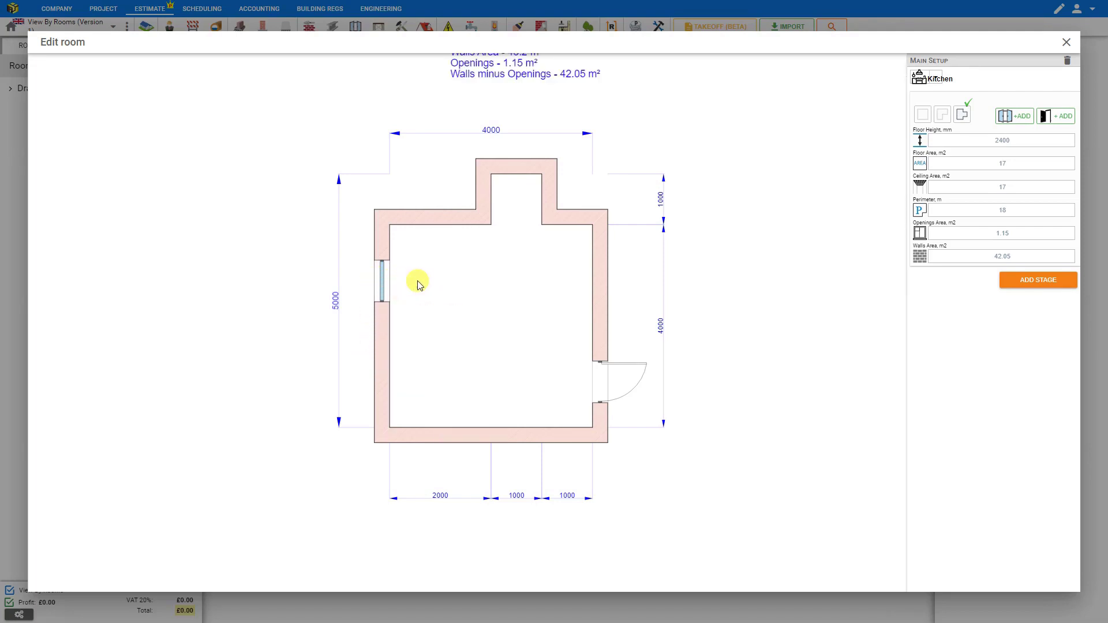
left_click(378, 297)
mouse_move(382, 280)
left_mouse_down()
mouse_move(382, 314)
mouse_move(381, 299)
left_mouse_up()
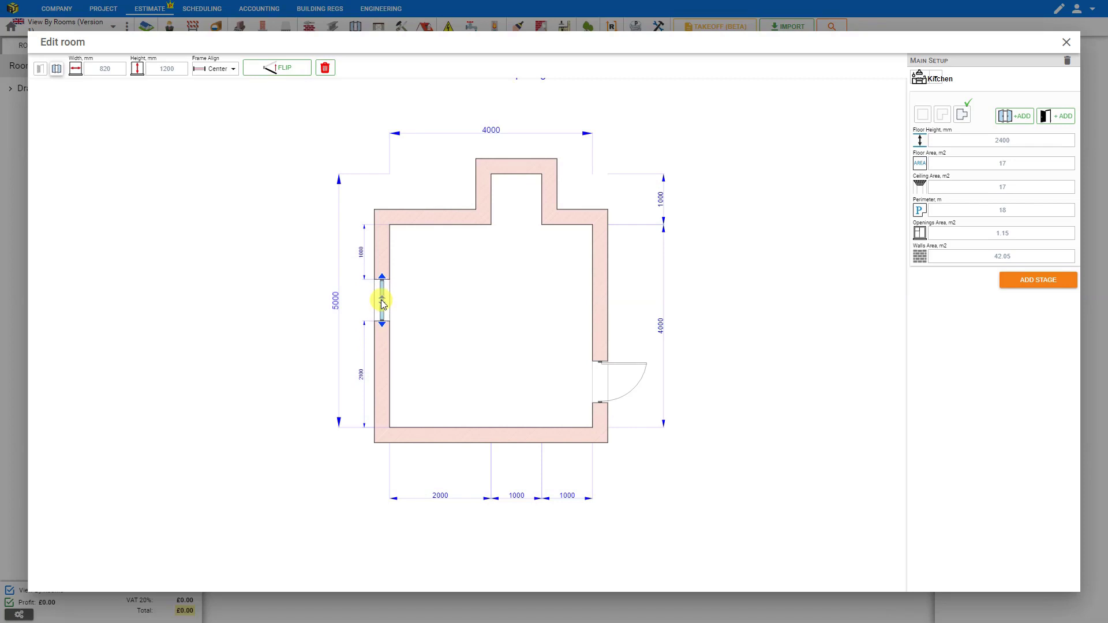
- Stretch the Kitchen window to a width of 1000 mm and close the room editor
left_click(381, 321)
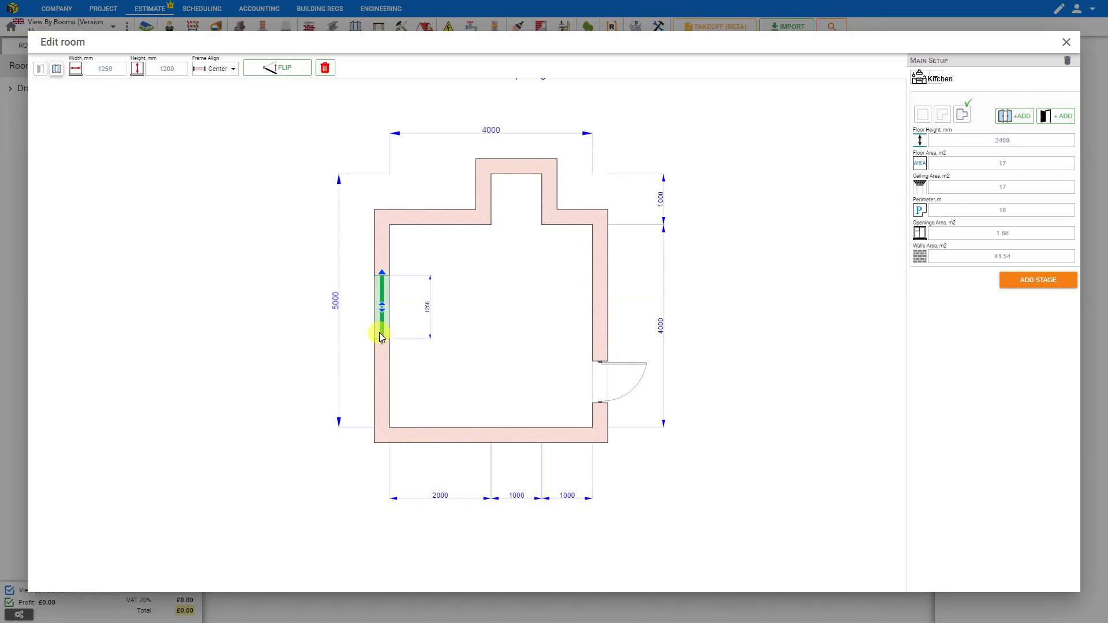
left_click_drag(381, 337, 372, 322)
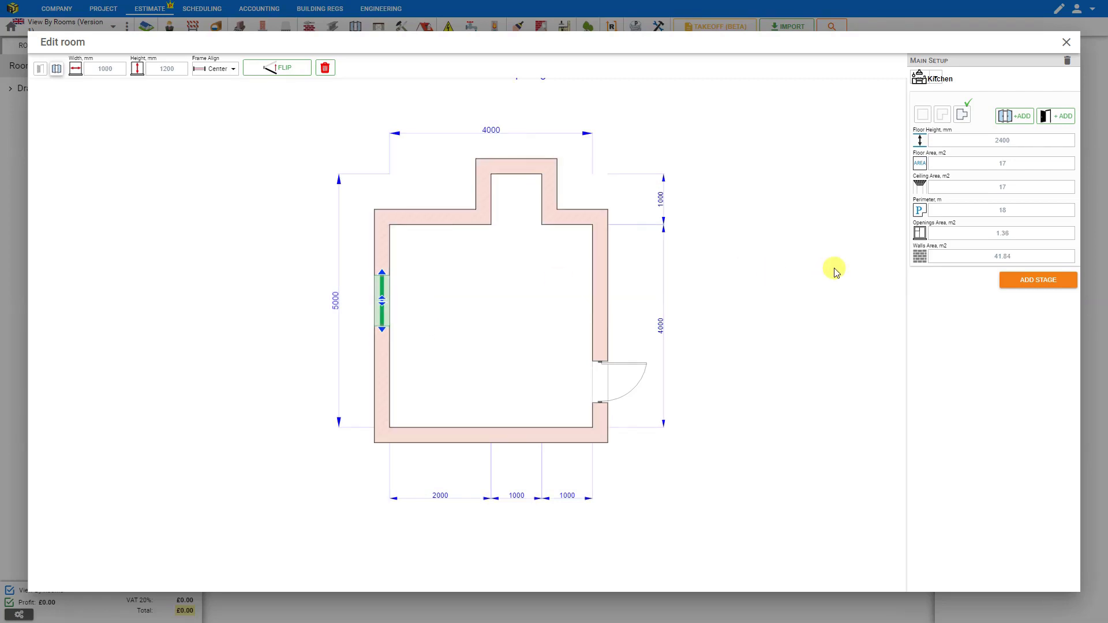
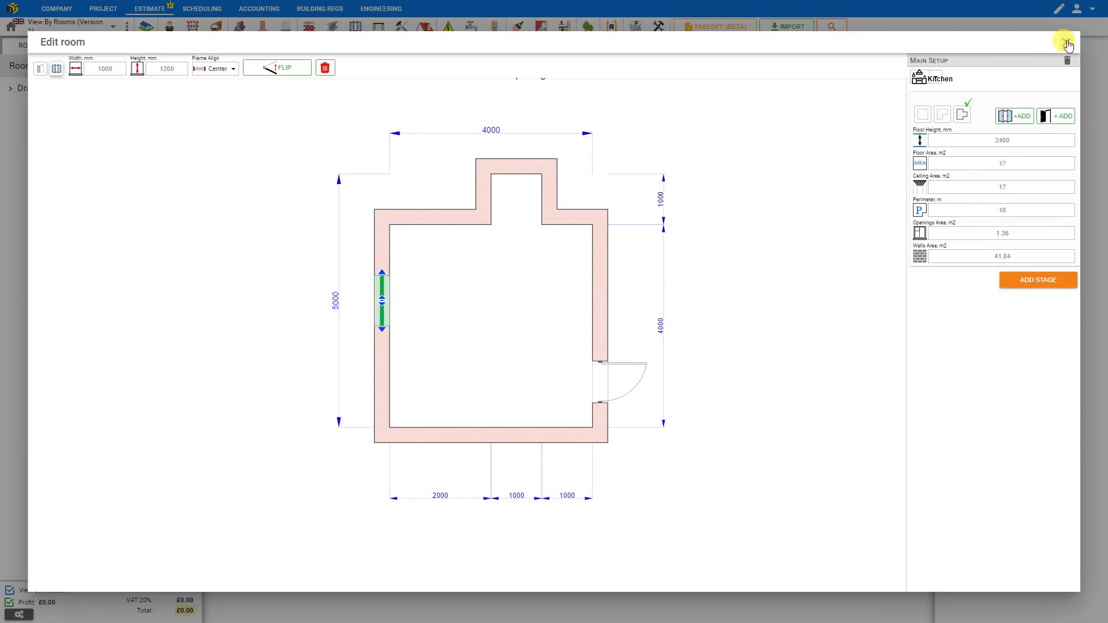
left_click(1066, 42)
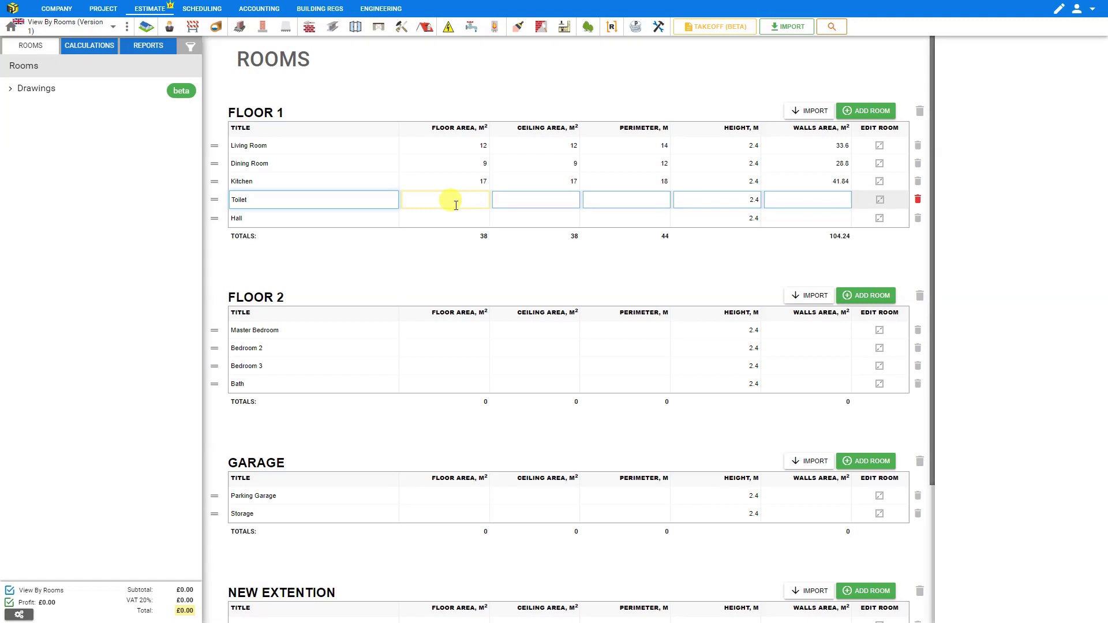
- Enter the Toilet's dimensions on Floor 1: floor area 3 m², ceiling area 3 m² and perimeter 8 m
left_click(466, 206)
left_click(574, 201)
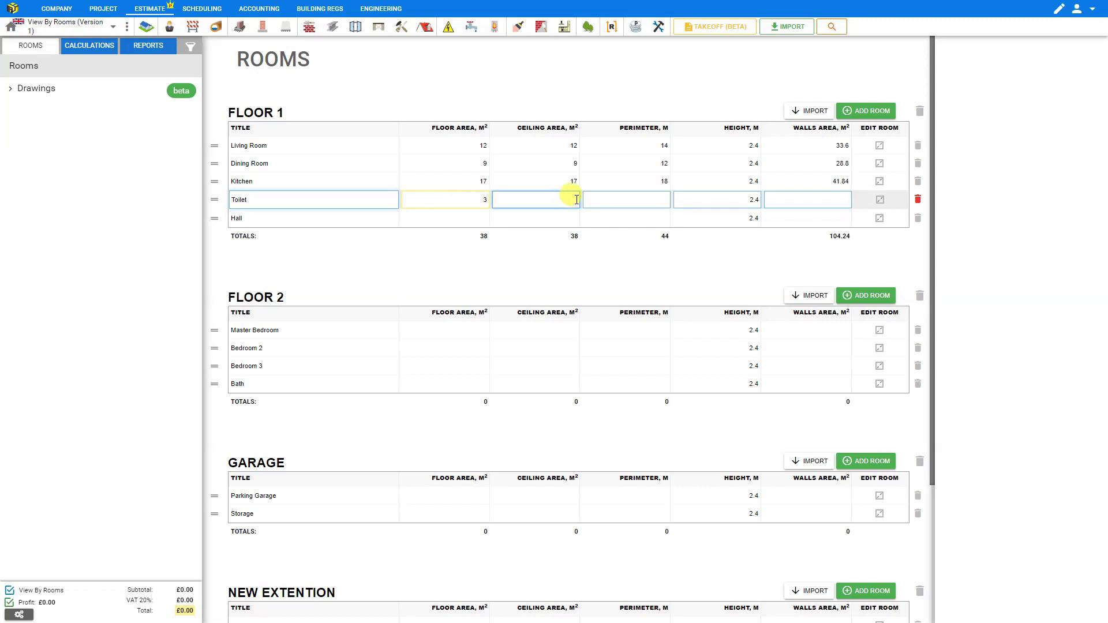
type("3")
left_click(644, 202)
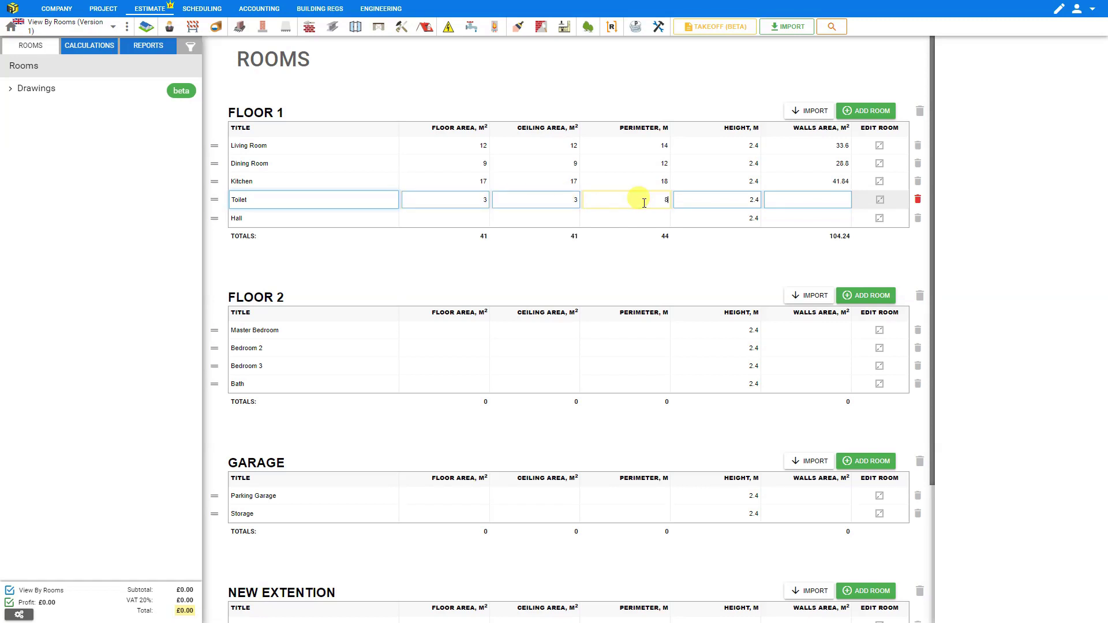
type("8")
left_click(801, 202)
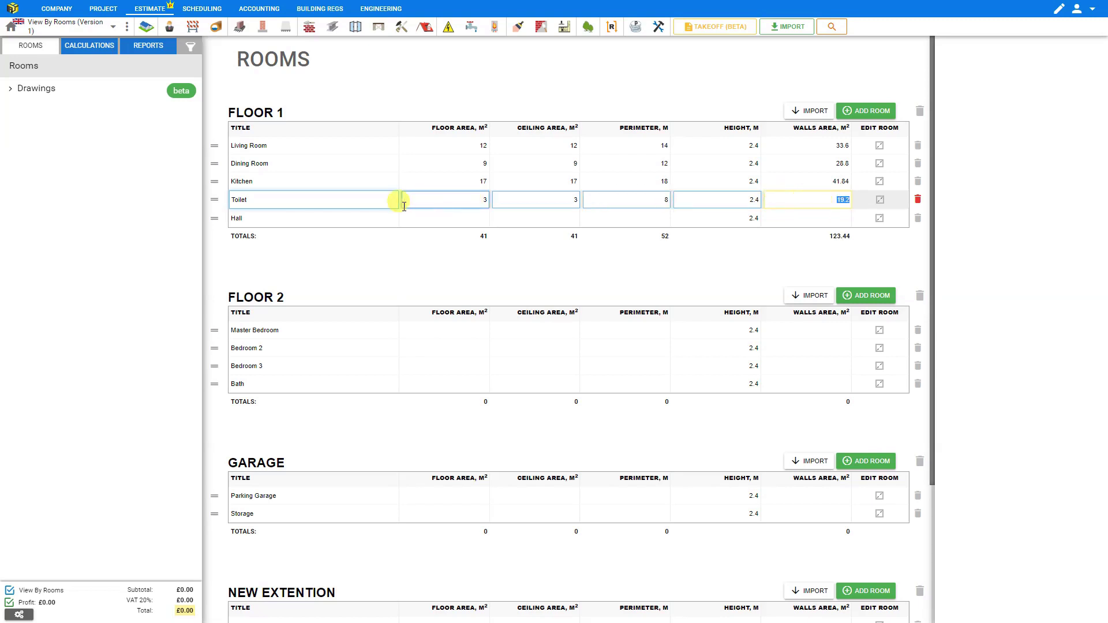
- Enter the Hall's dimensions on Floor 1: floor area 6 m², ceiling area 6 m² and perimeter 14 m
left_click(462, 214)
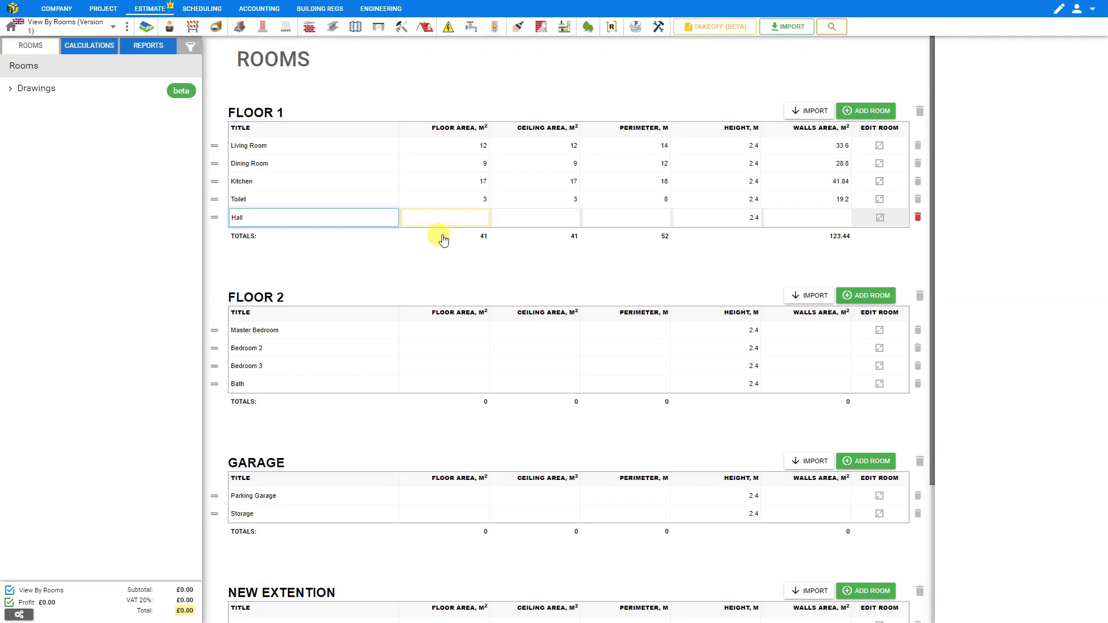
left_click(544, 217)
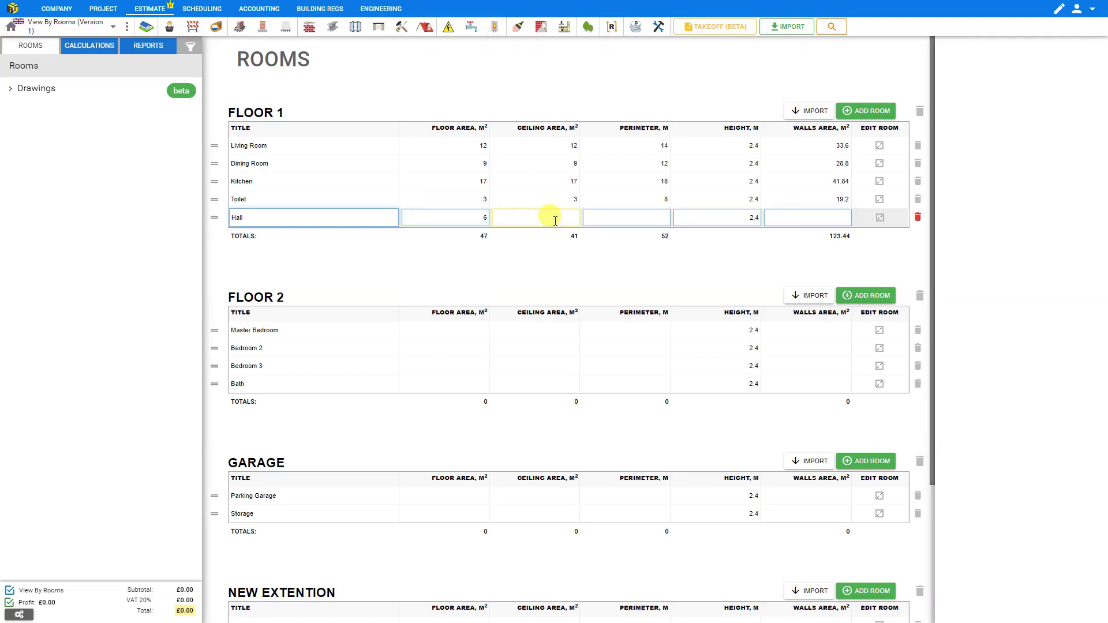
left_click(636, 218)
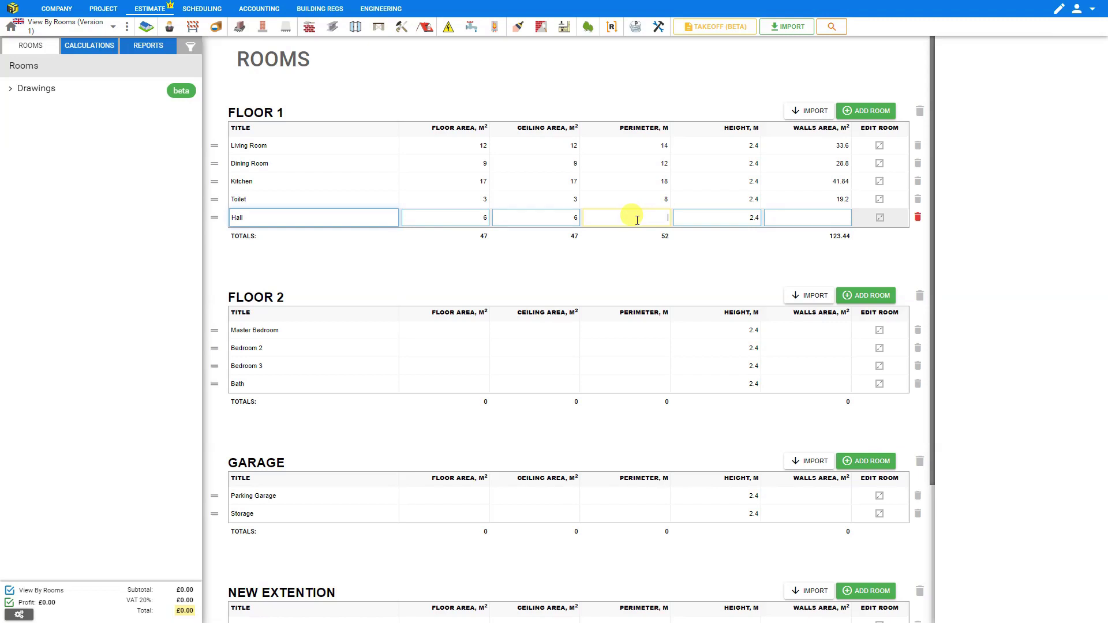
type("14")
left_click(630, 258)
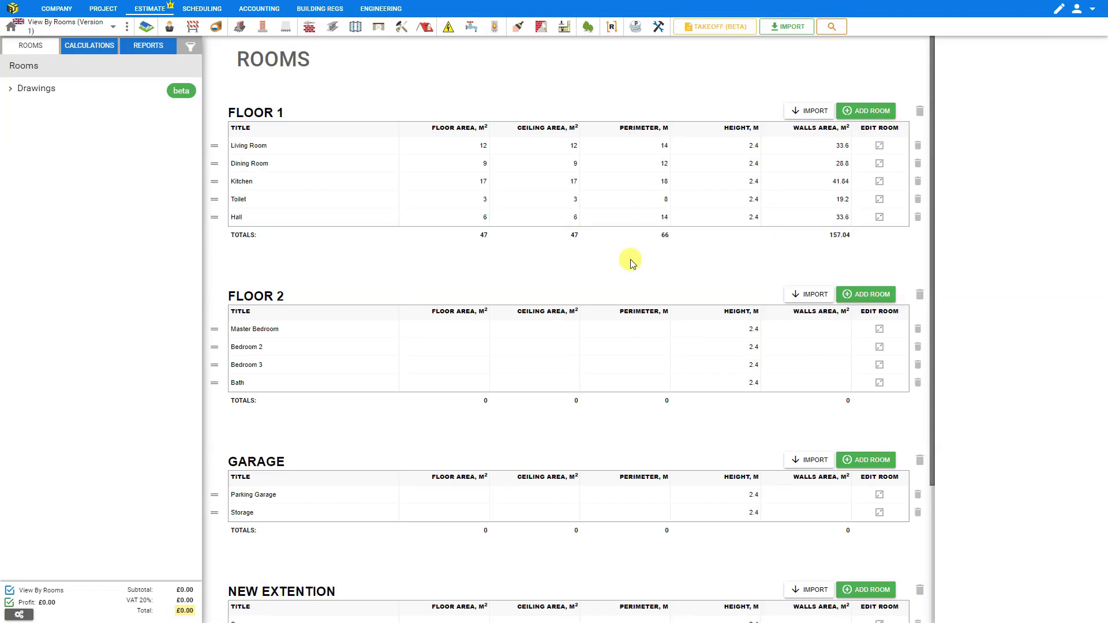
- Enter areas and perimeters for all rooms on Floor 2, Garage, New Extention and Backyard Shed, with 3 m heights for the Garage rooms
left_click(477, 334)
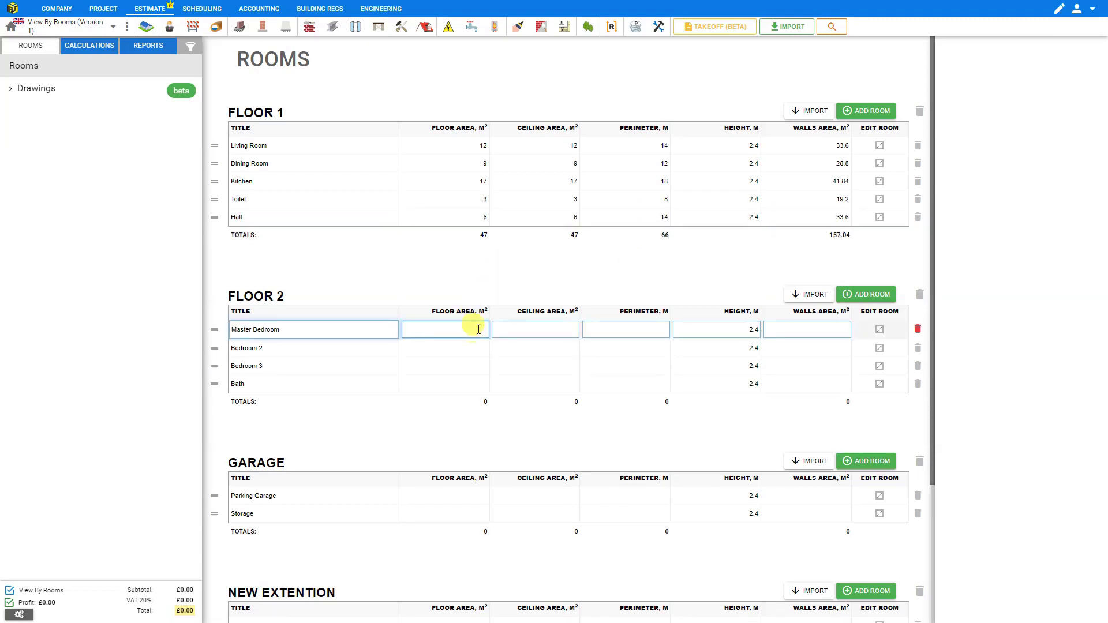
scroll(478, 329, "down", 4)
scroll(478, 325, "up", 4)
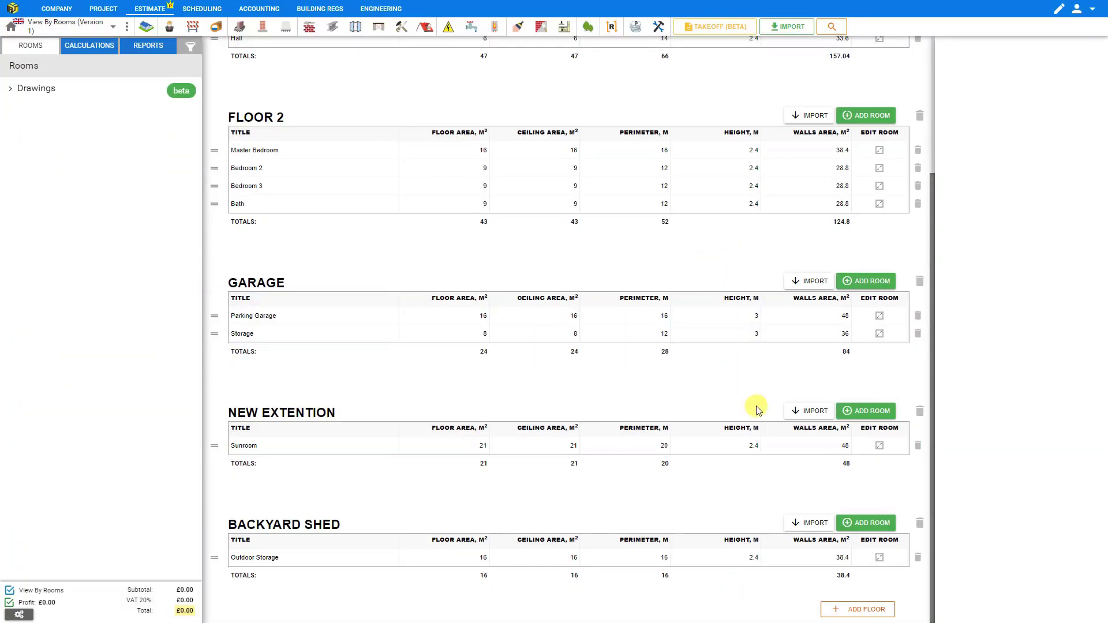
scroll(759, 416, "up", 3)
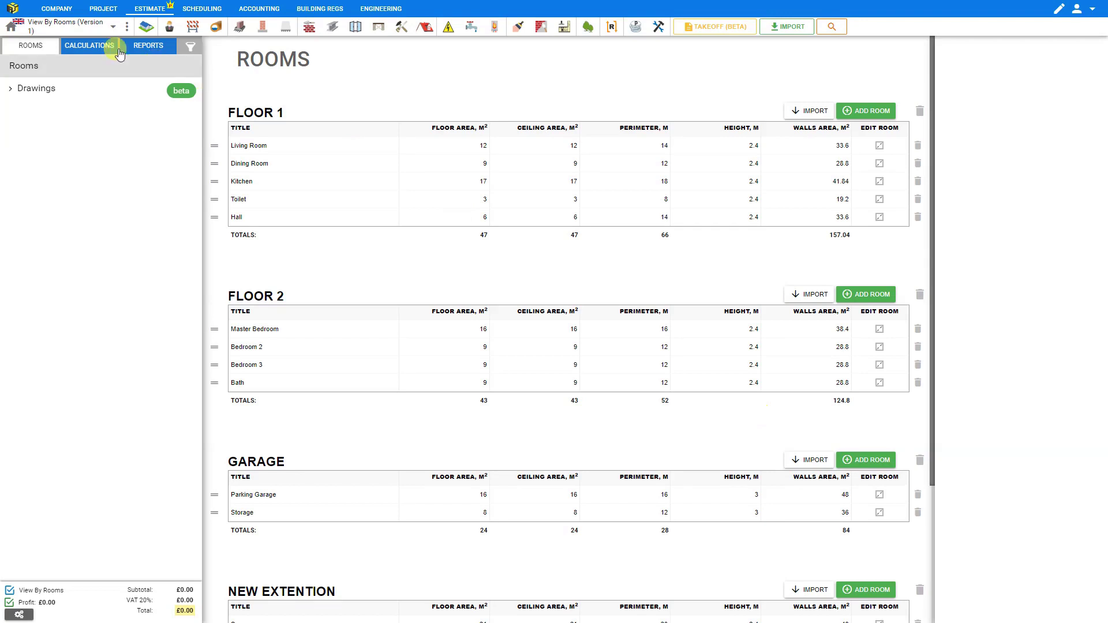
- Open the Tiles calculation of the first Floor Finishes module and set the module's location to Kitchen
left_click(91, 46)
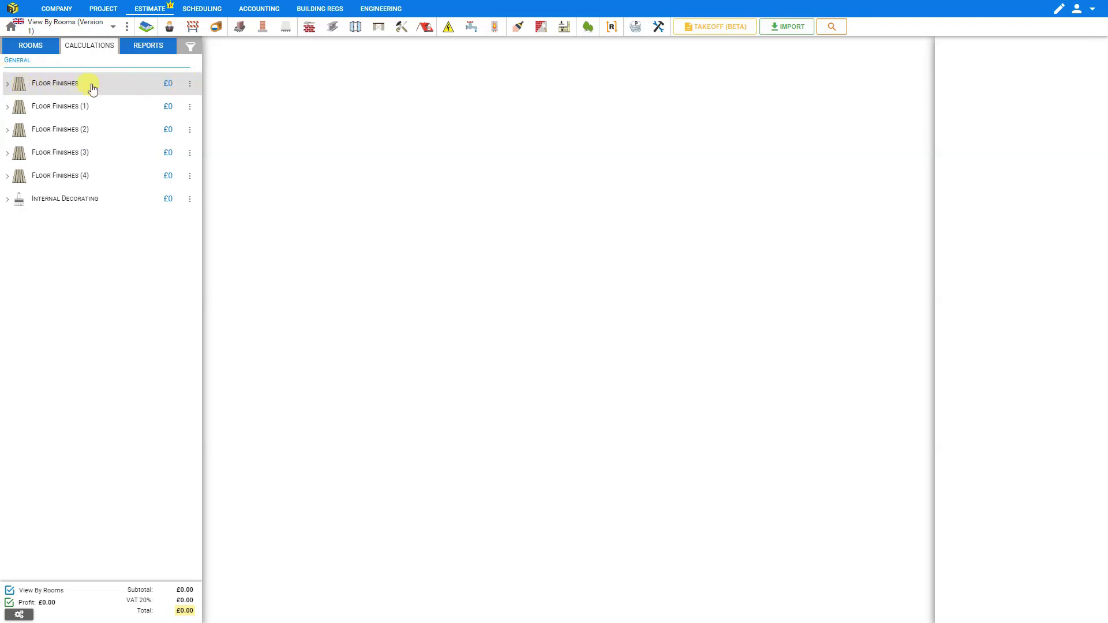
left_click(7, 85)
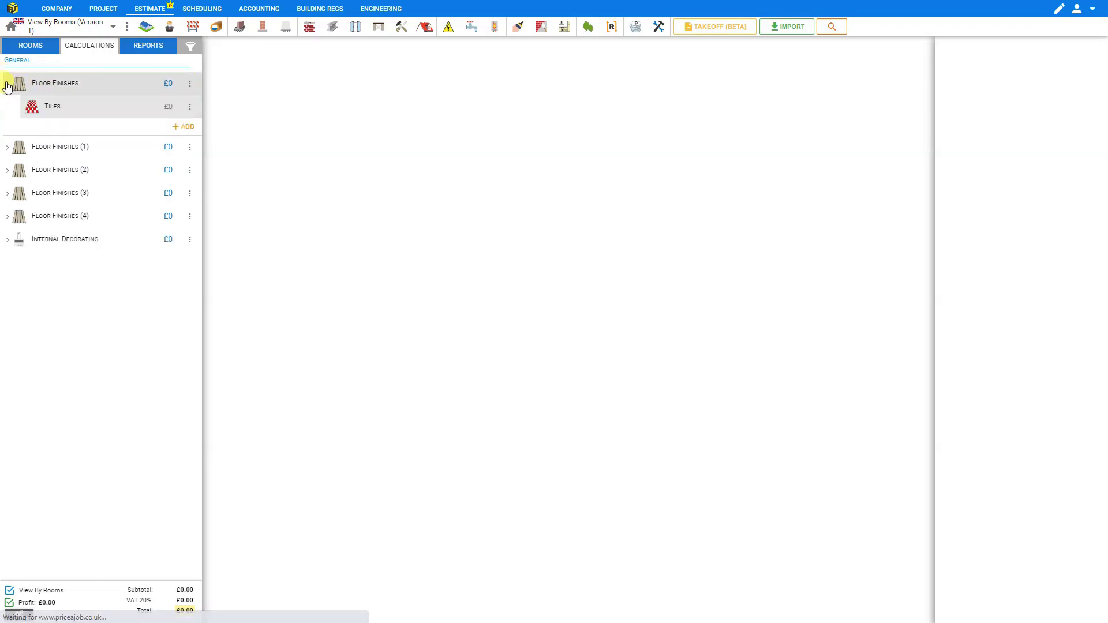
left_click(40, 103)
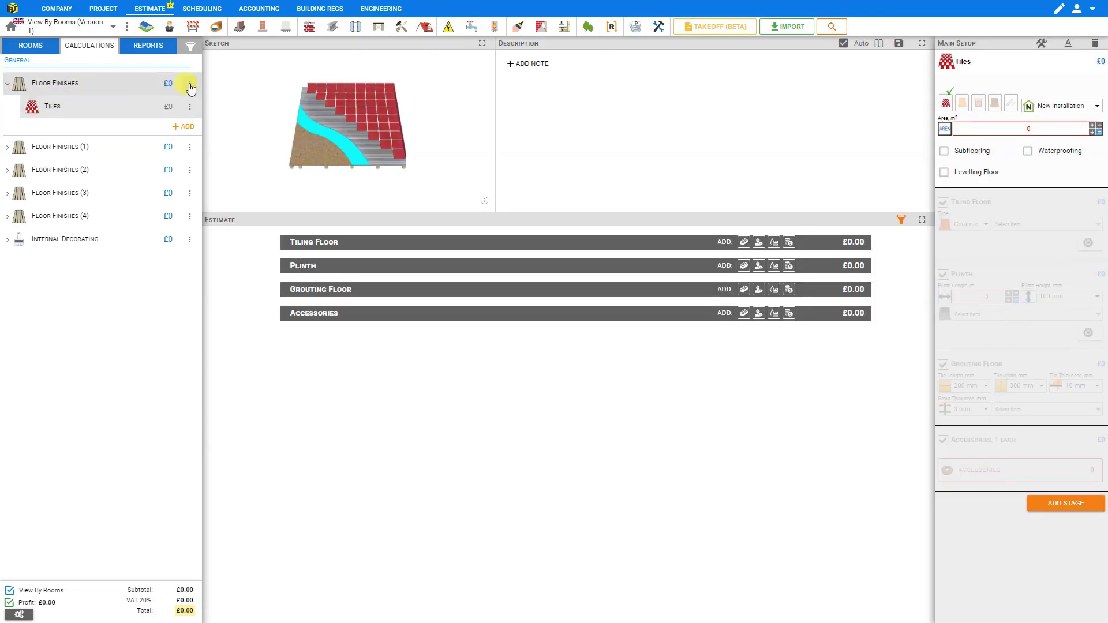
left_click(190, 87)
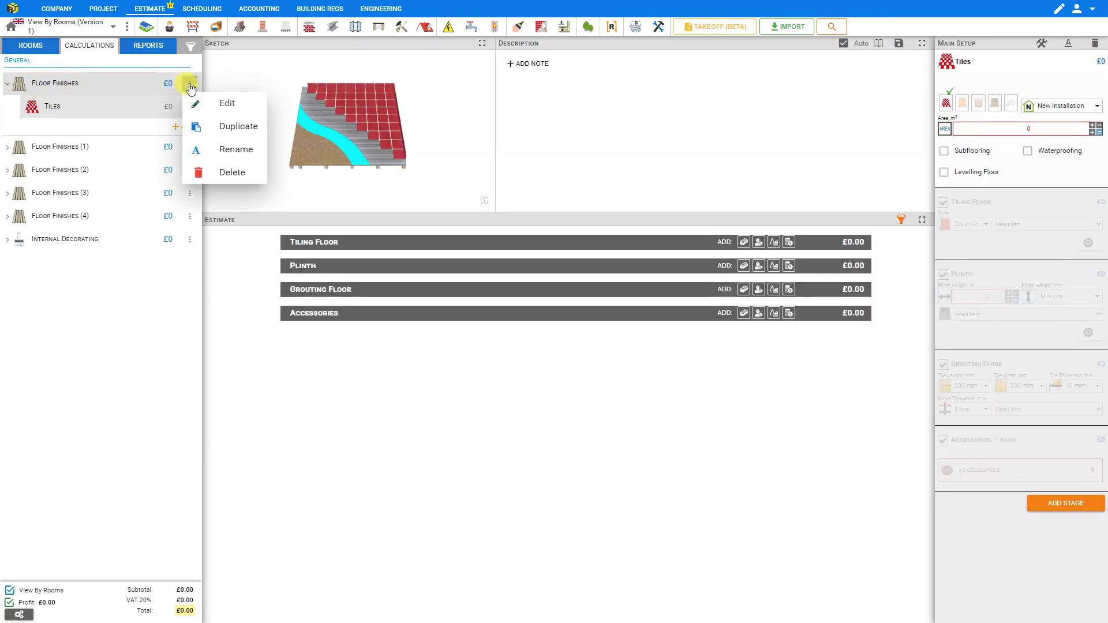
left_click(240, 109)
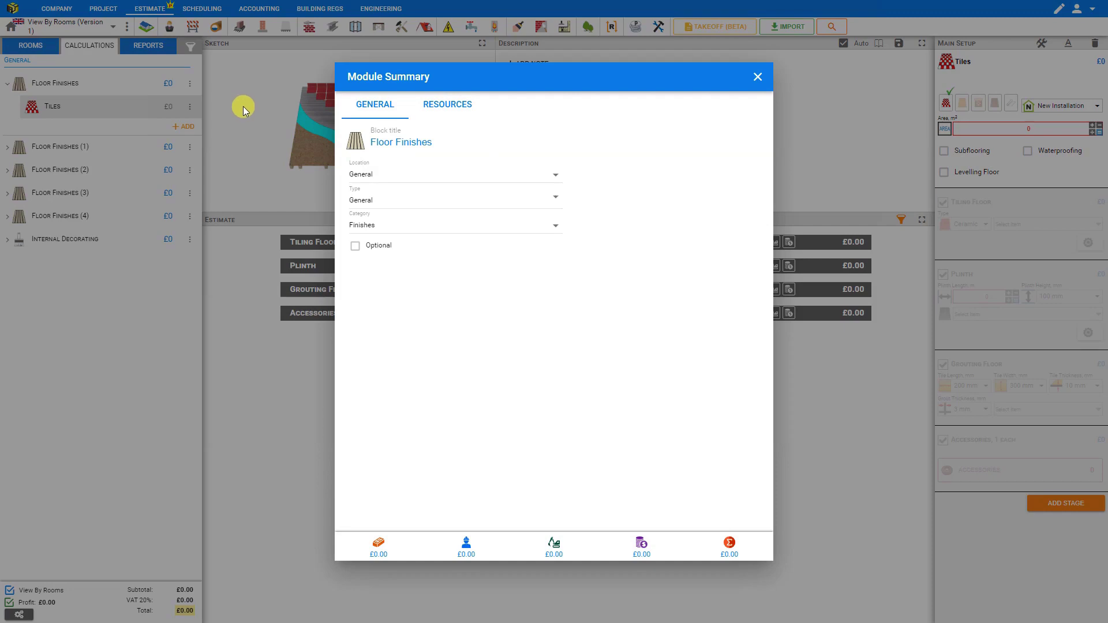
left_click(378, 176)
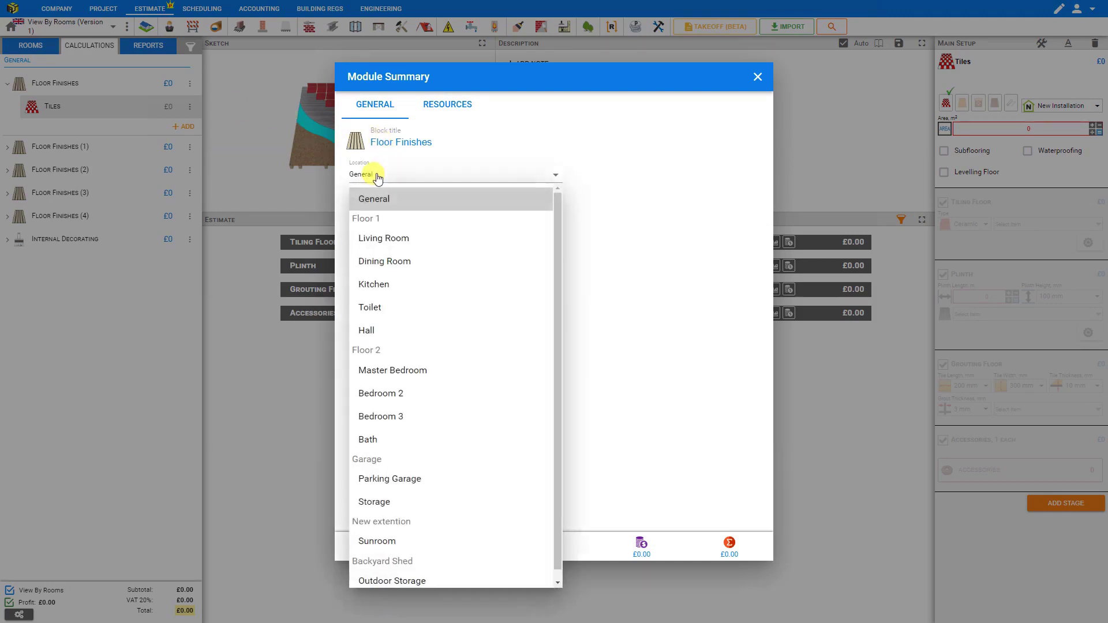
left_click(378, 283)
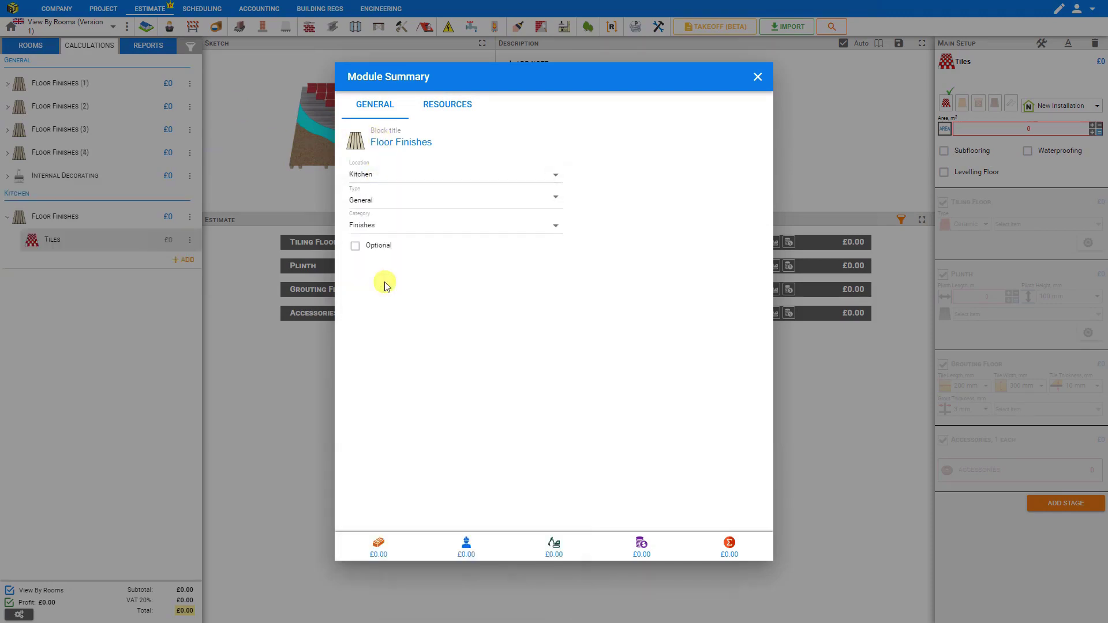
left_click(757, 76)
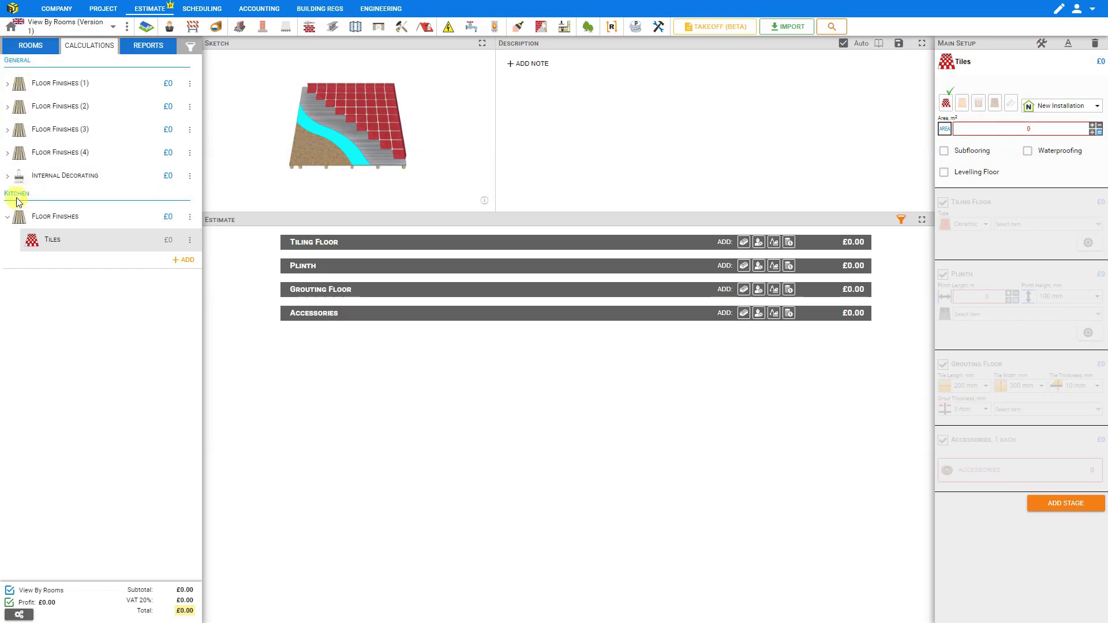
- Switch View By Rooms off and back on to compare the calculations grouped by category and by room
left_click(10, 591)
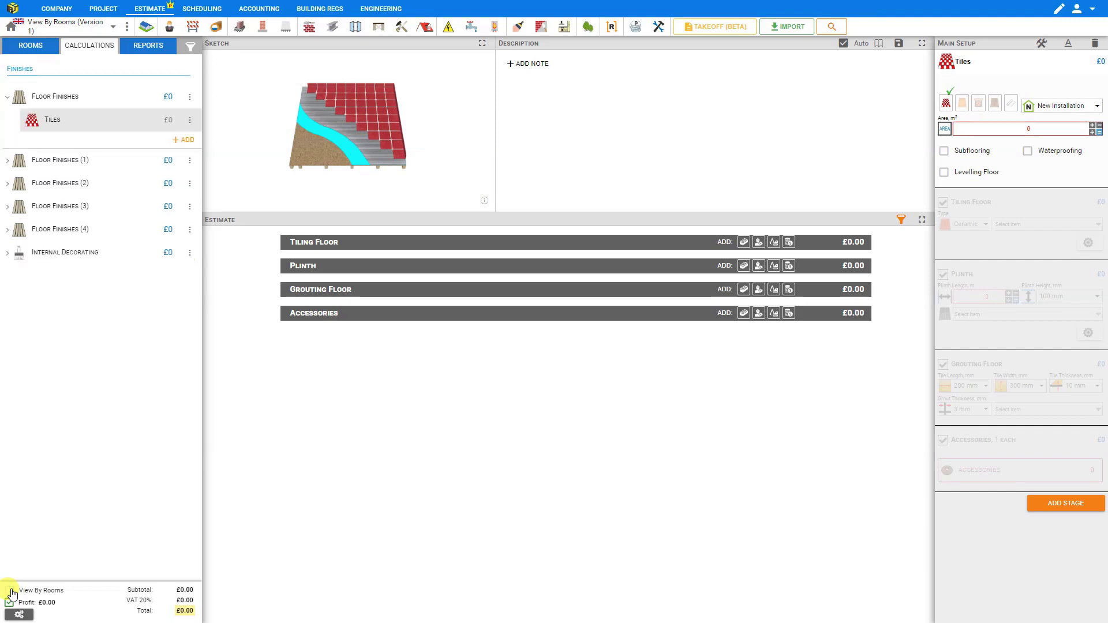
mouse_move(28, 72)
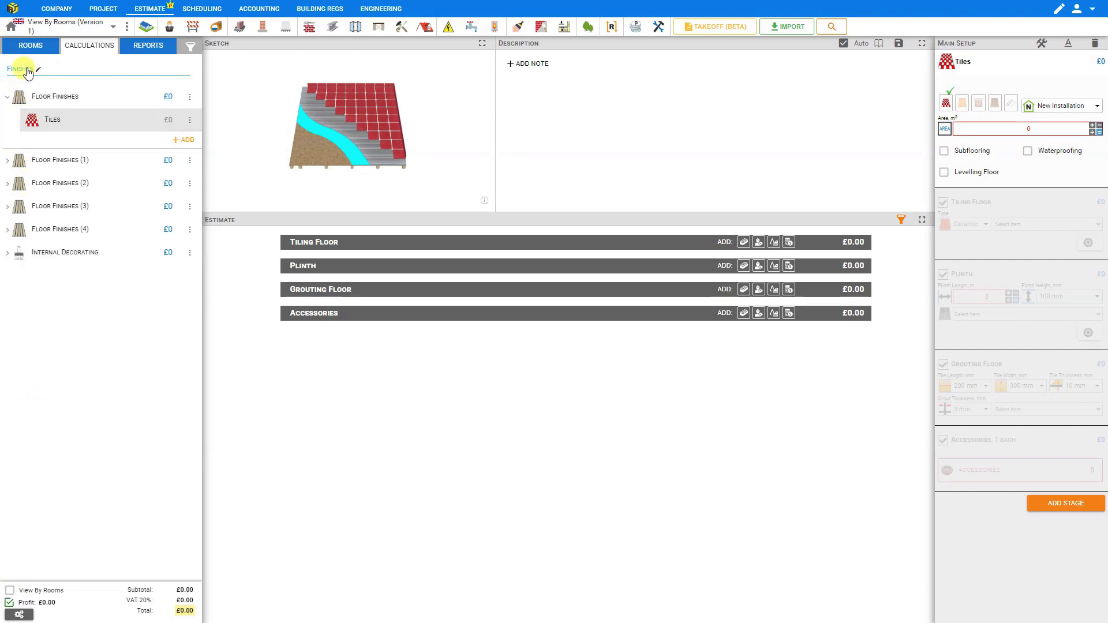
left_click(10, 591)
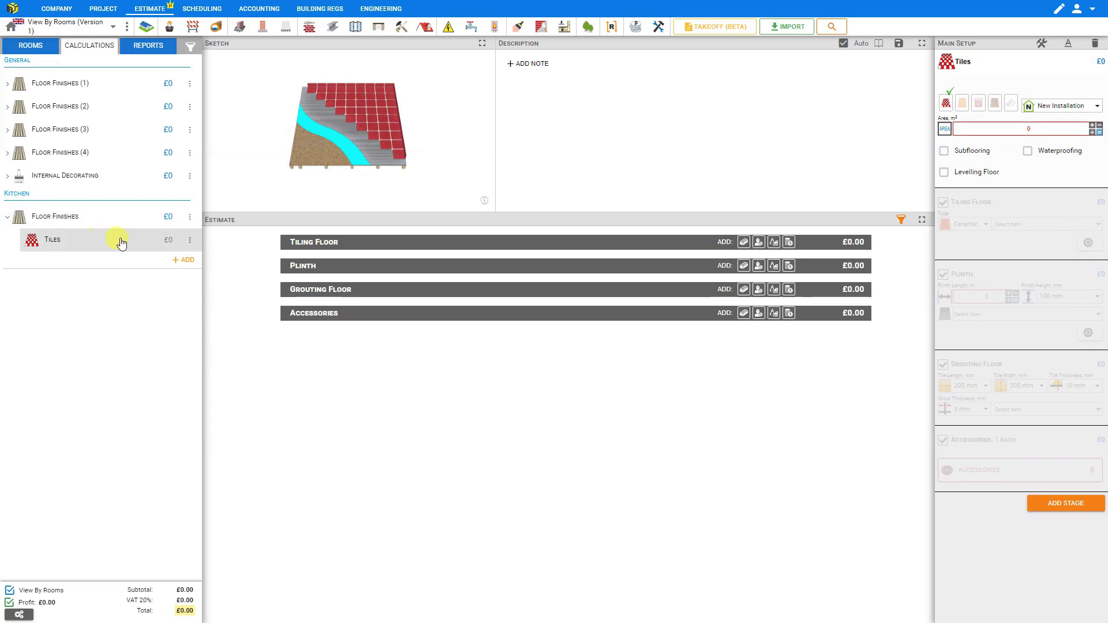
- Add the Kitchen's 17 m² floor area to the Kitchen Tiles calculation with the Area Calculator and save it
left_click(1038, 125)
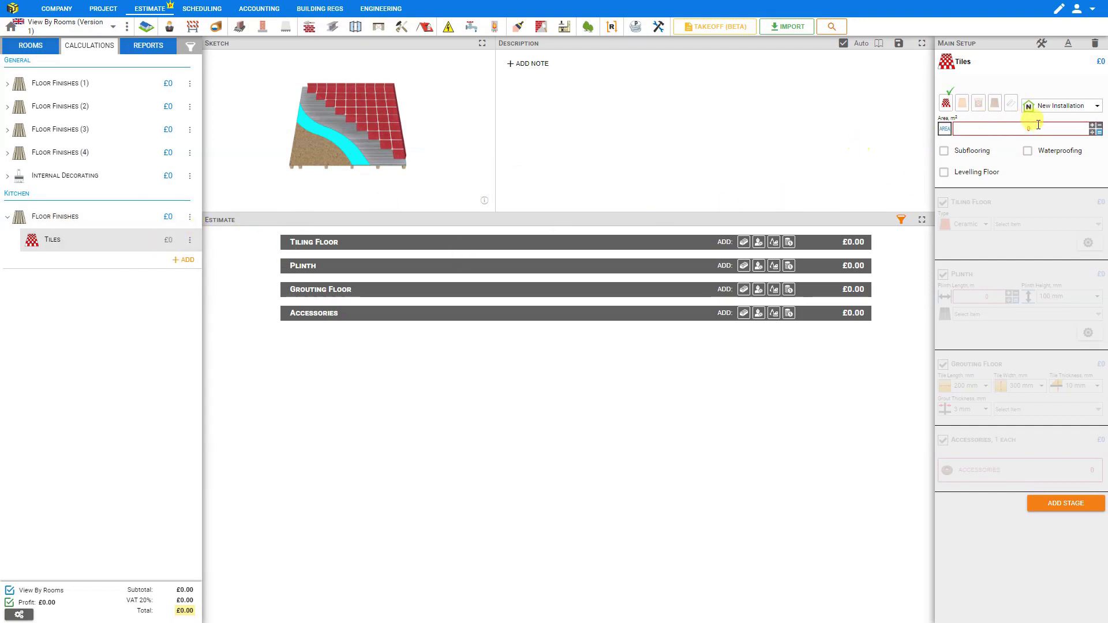
left_click(1096, 133)
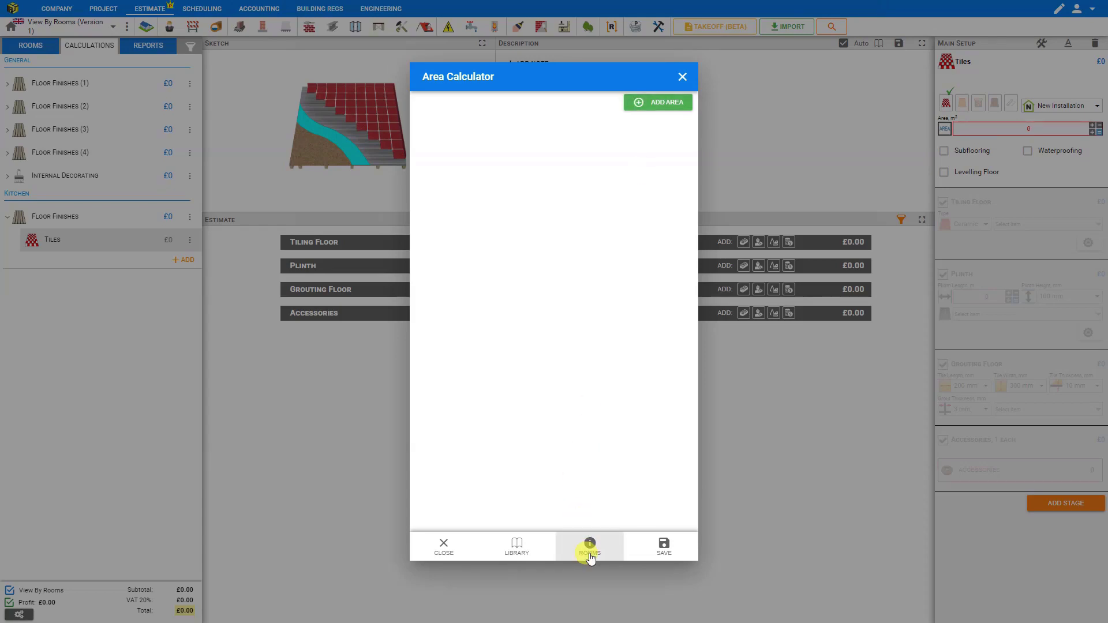
left_click(590, 555)
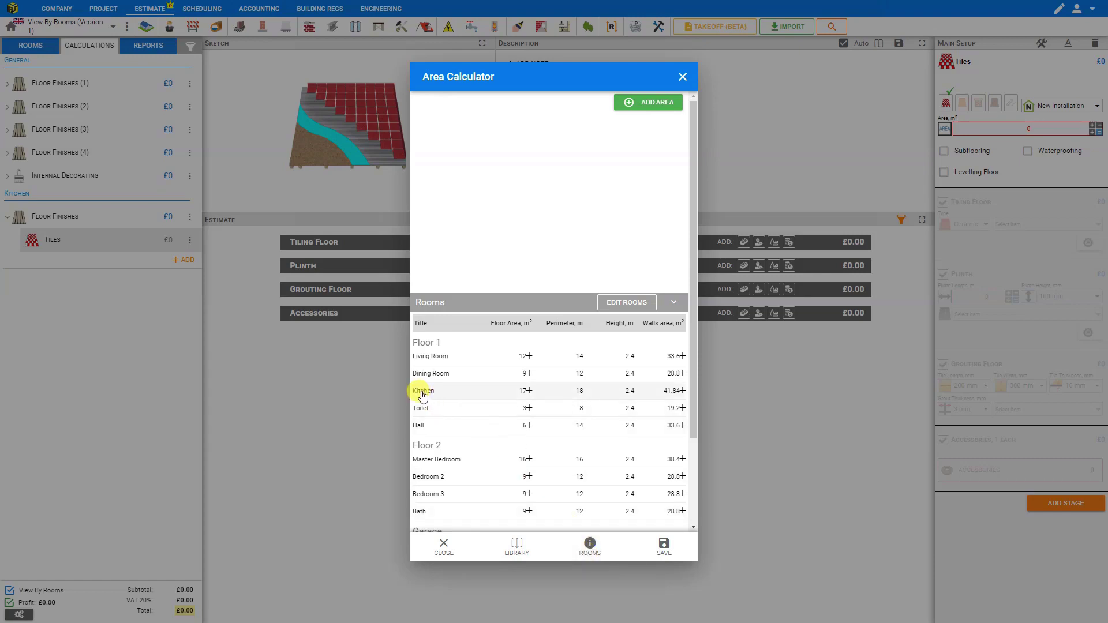
left_click(525, 394)
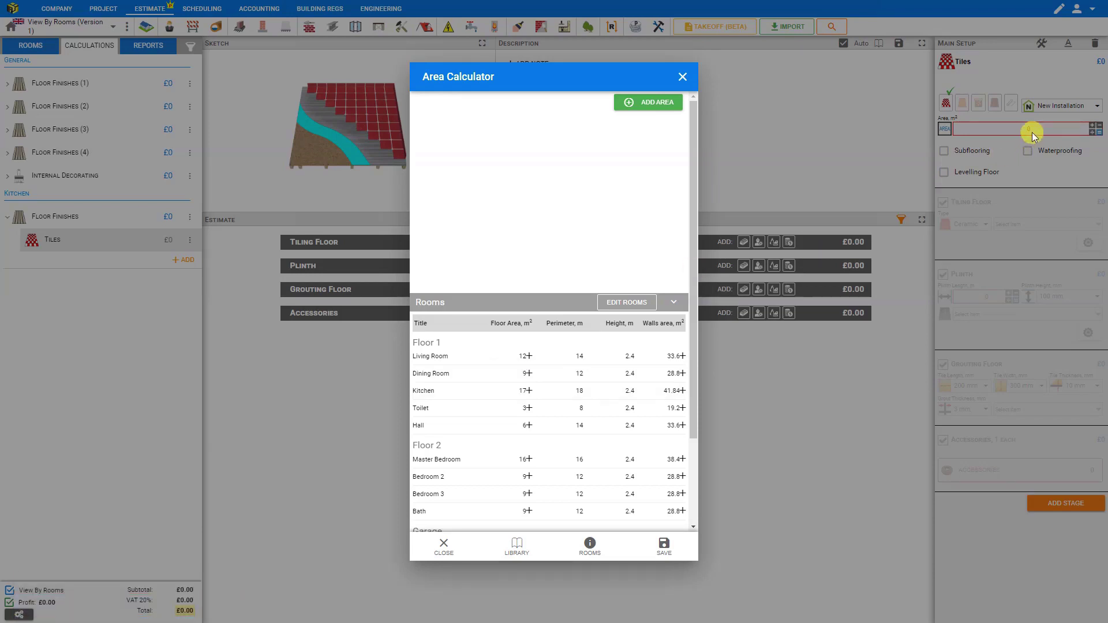
left_click(528, 393)
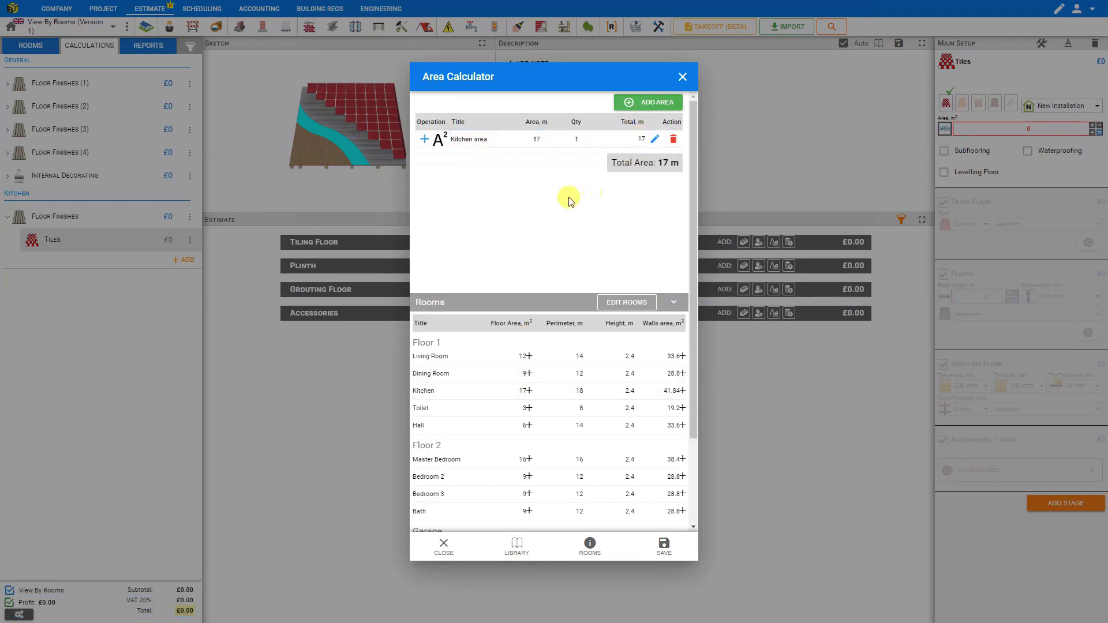
left_click(536, 139)
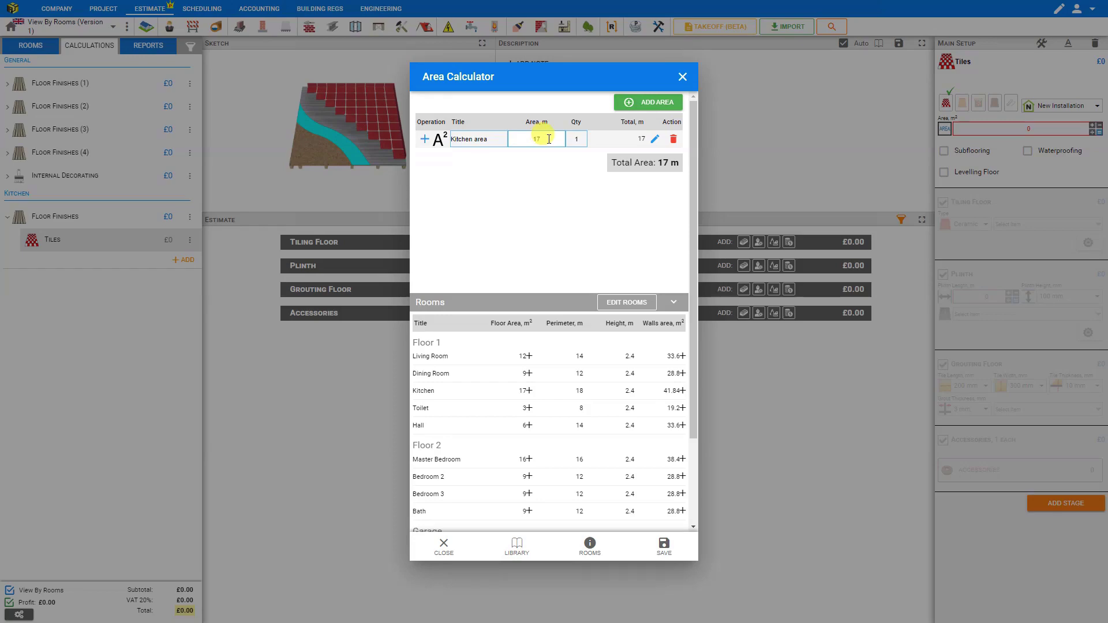
left_click(574, 258)
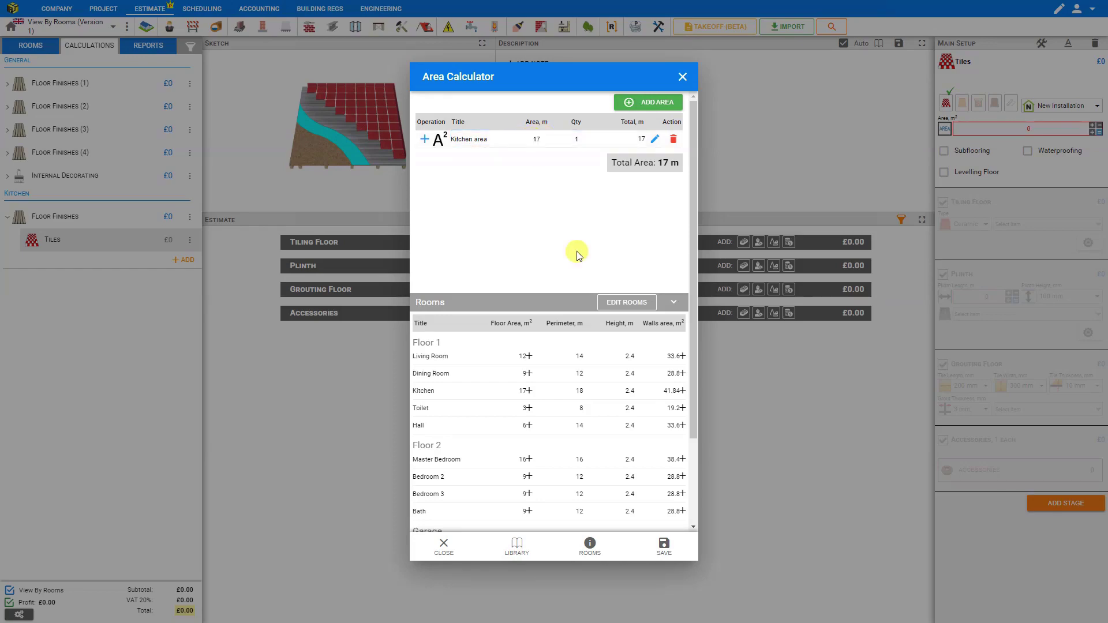
left_click(664, 545)
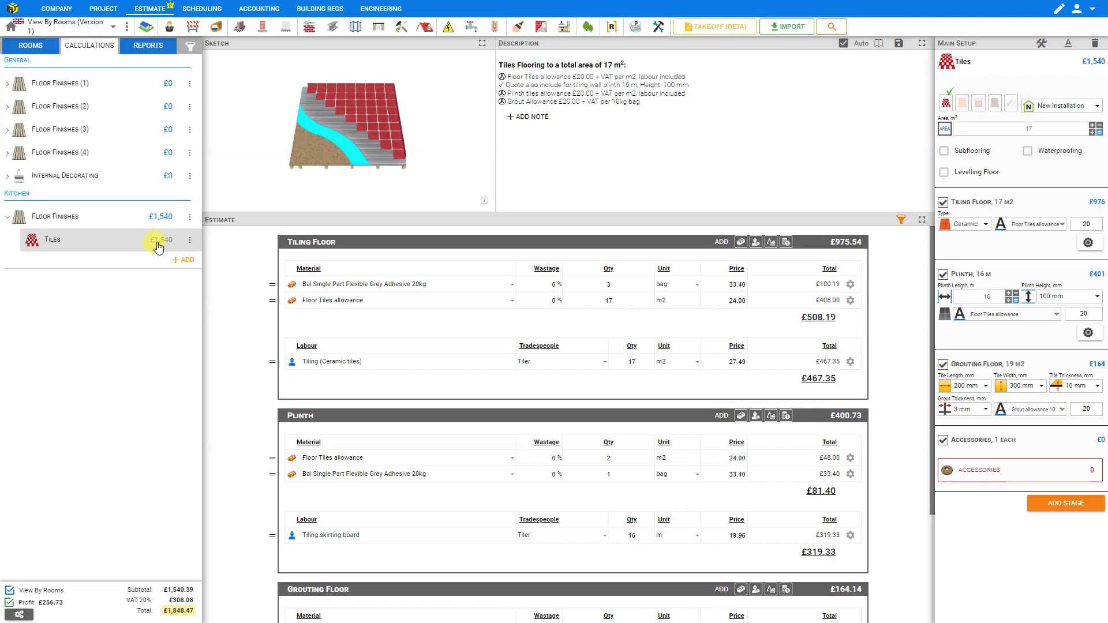
- Open the Floor Finishes (1) module's Tiles calculation and set the module's location to Toilet
left_click(5, 85)
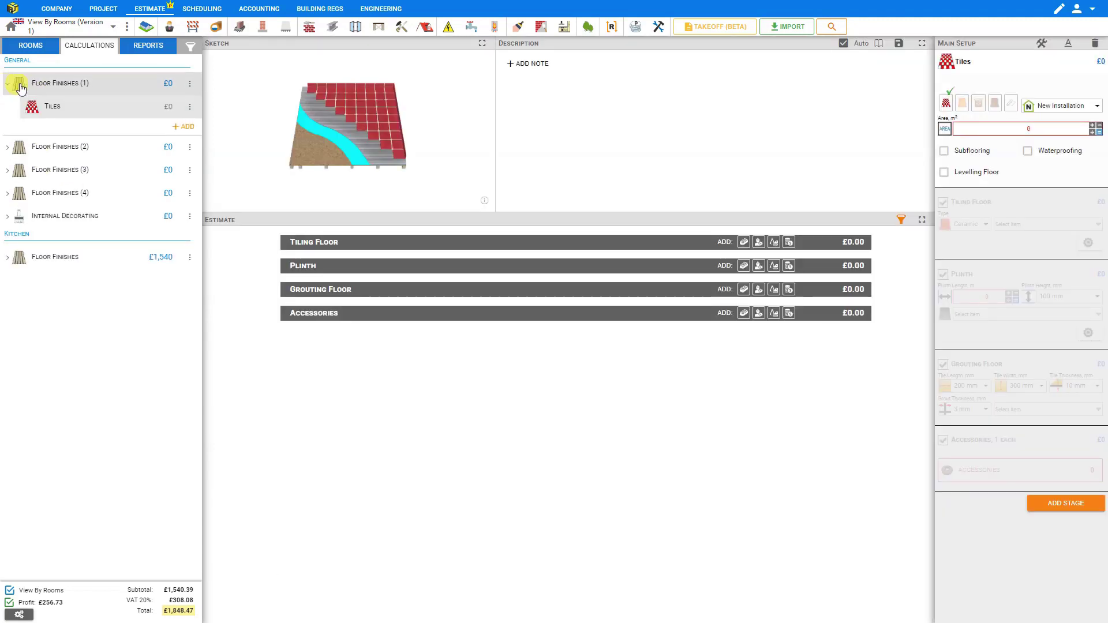
left_click(190, 84)
left_click(234, 104)
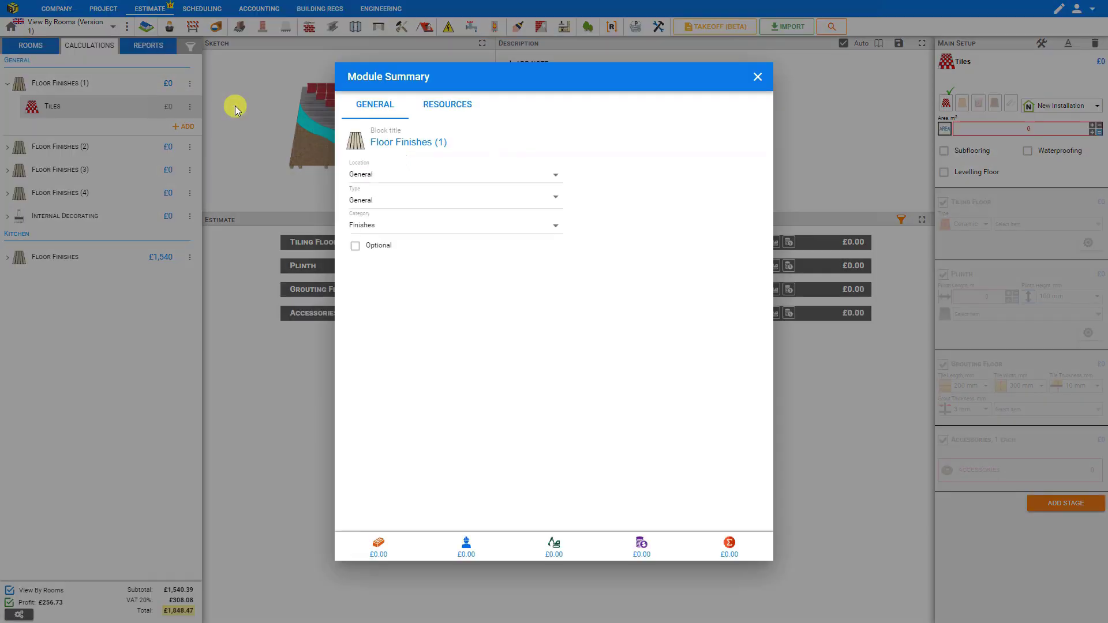
left_click(380, 183)
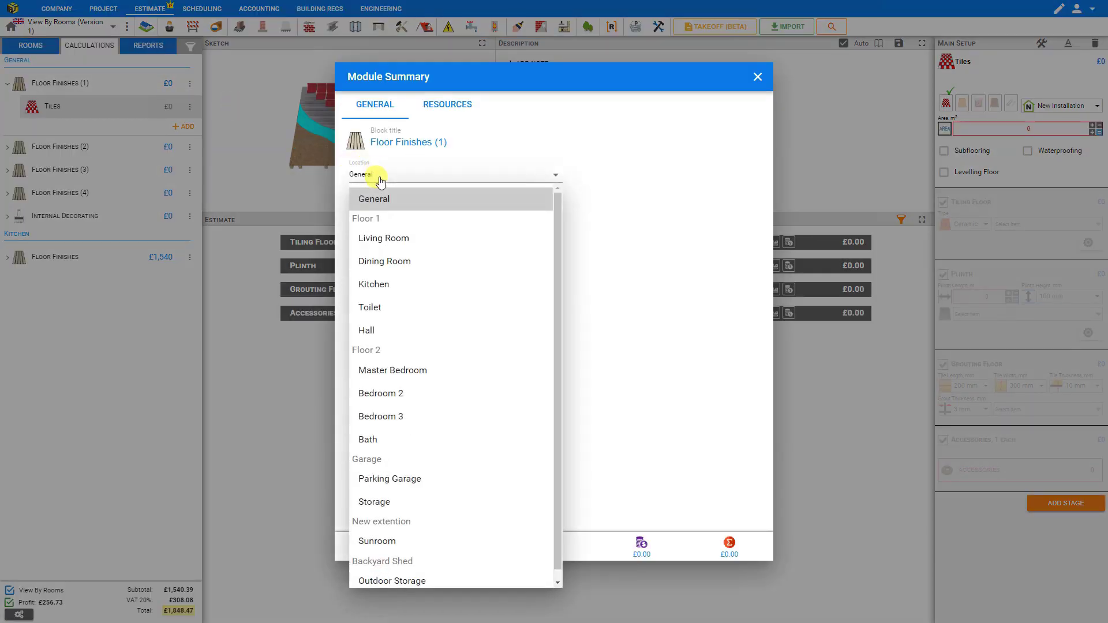
left_click(379, 314)
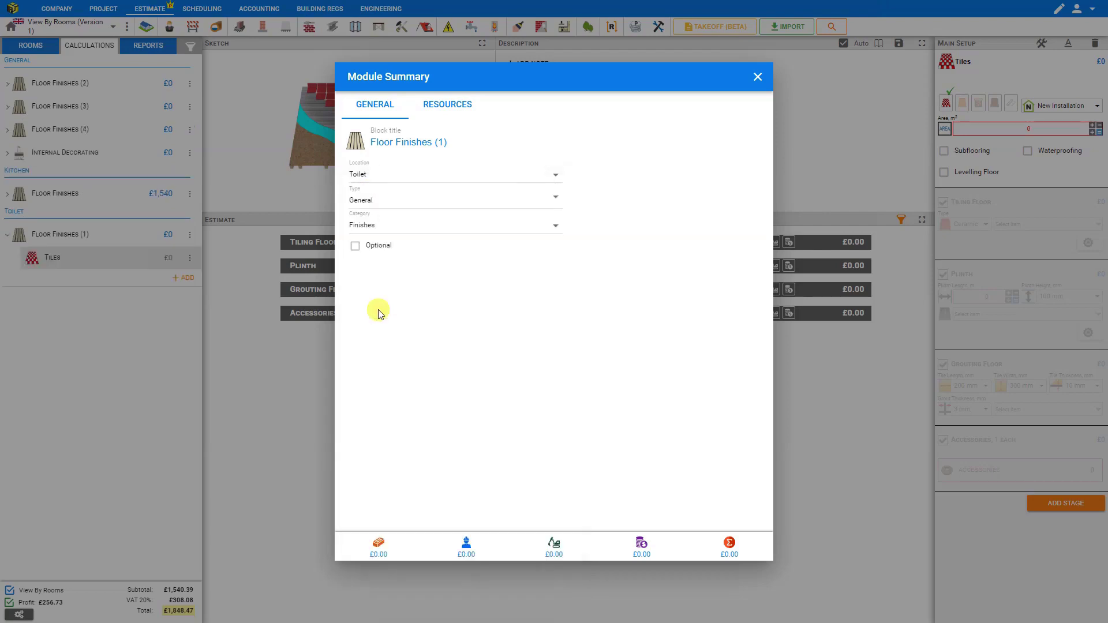
left_click(754, 79)
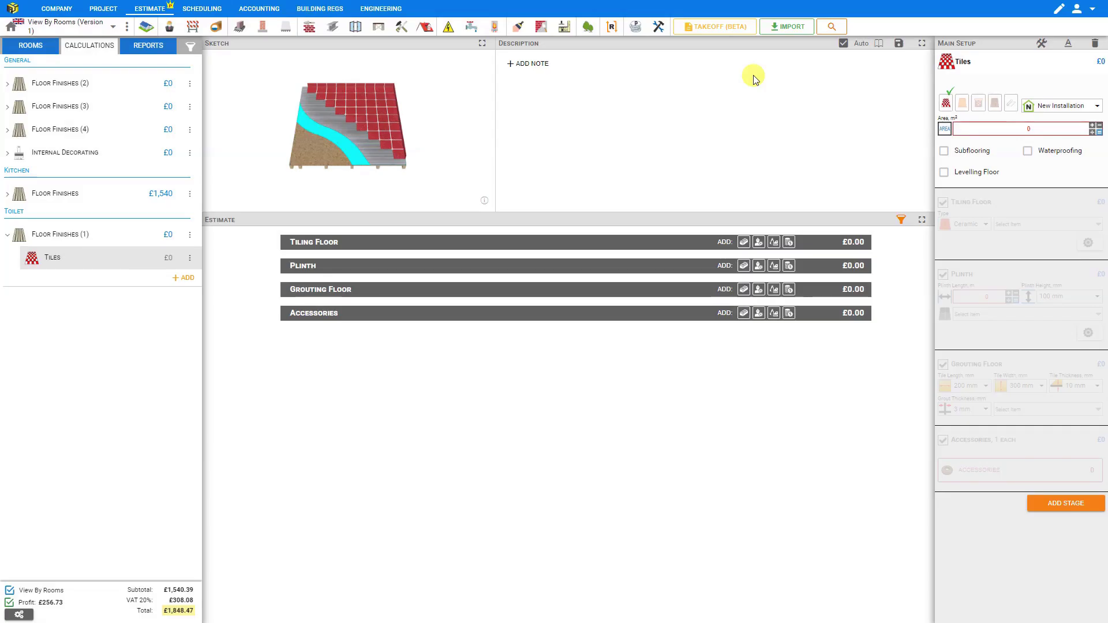
- Add the Toilet's 3 m² floor area to the Toilet Tiles calculation with the Area Calculator and save it
left_click(1096, 131)
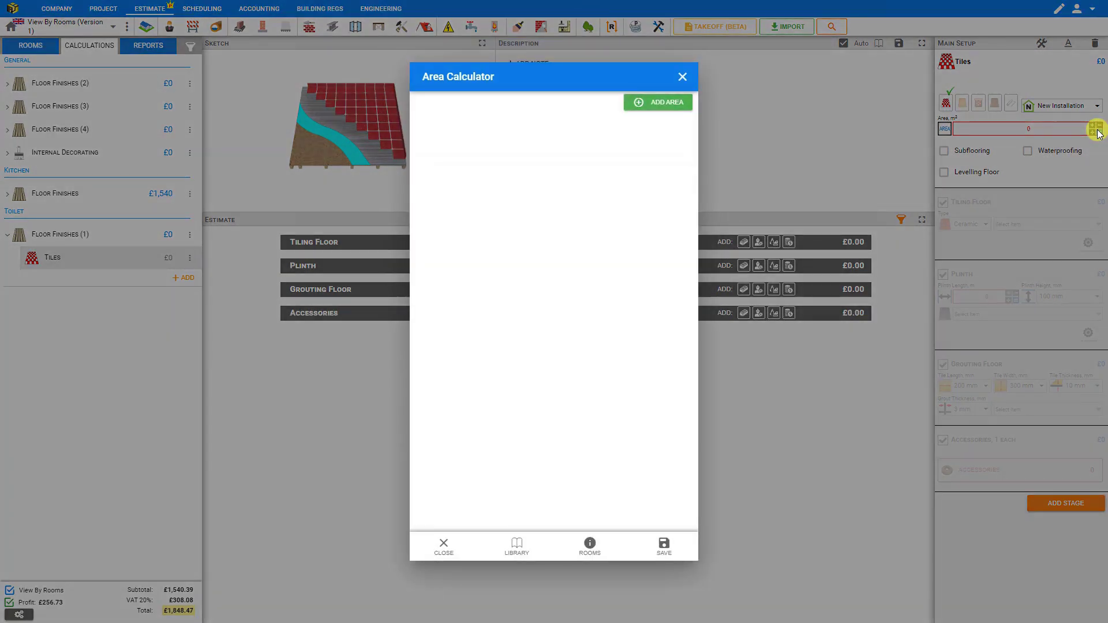
left_click(682, 77)
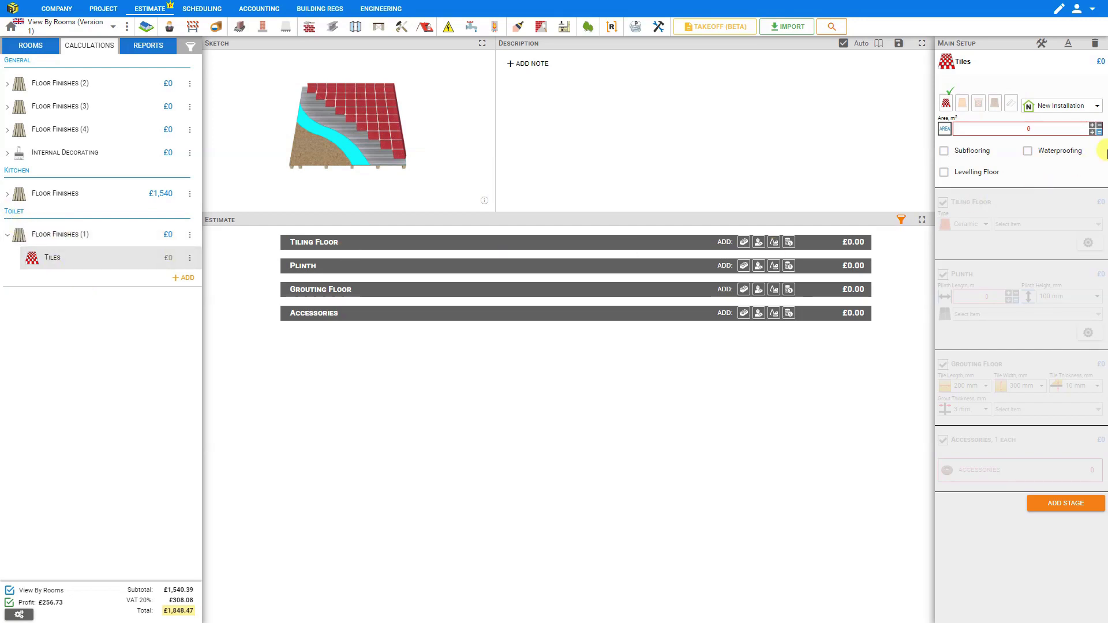
left_click(1097, 132)
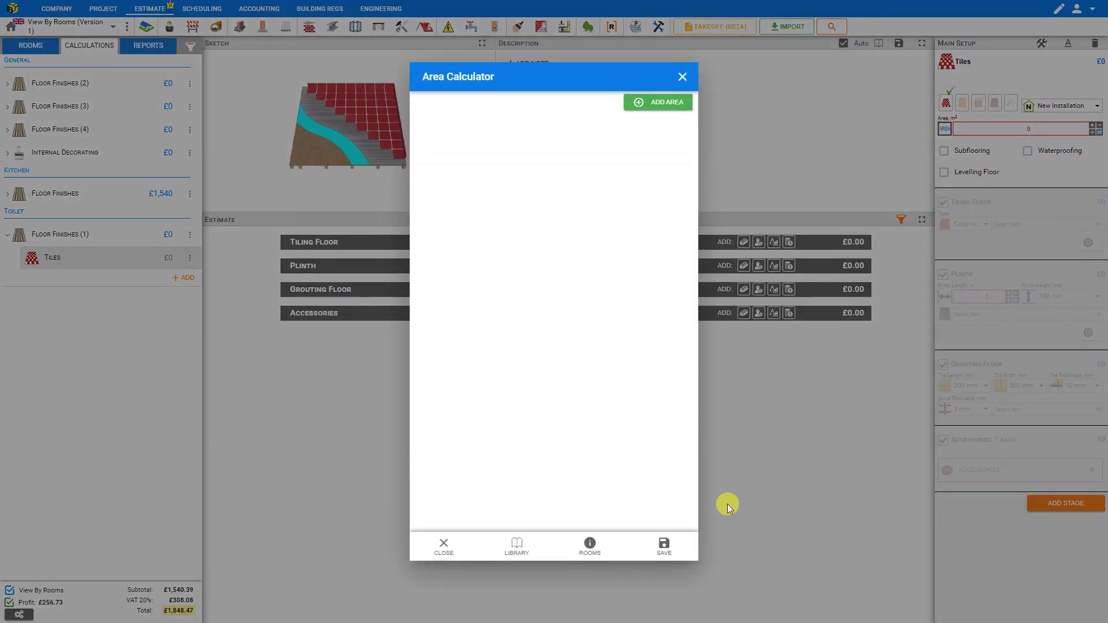
left_click(589, 545)
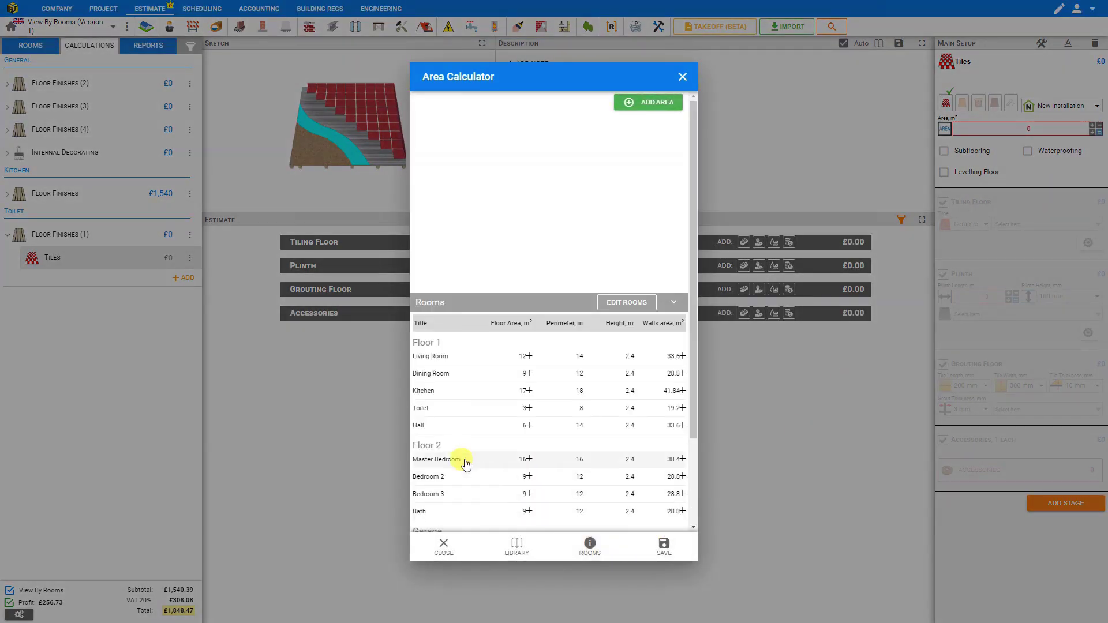
left_click(528, 408)
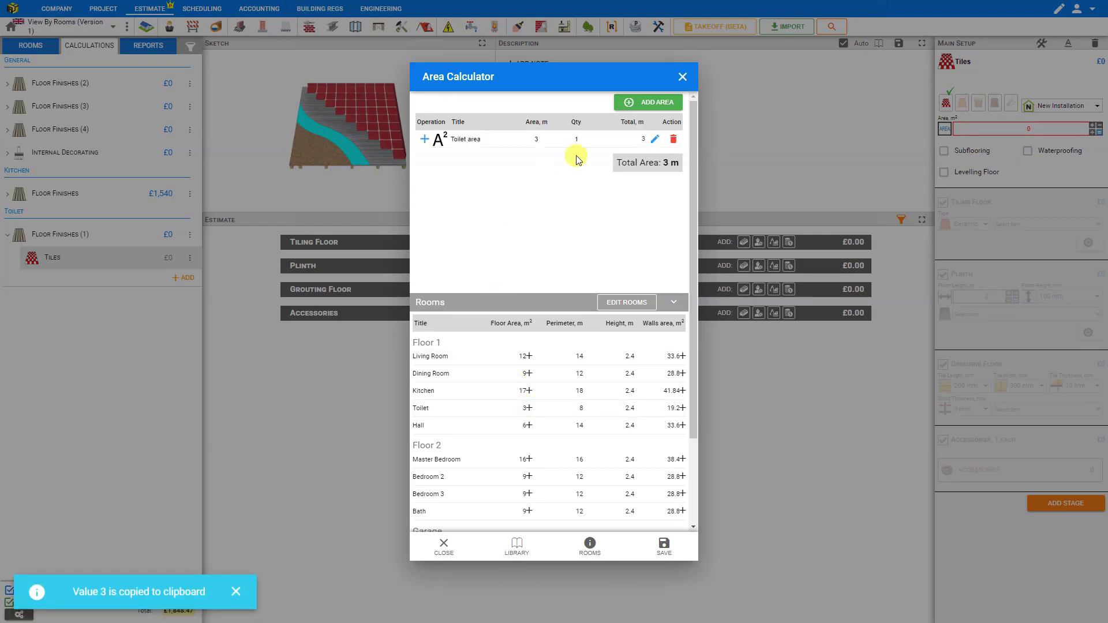
left_click(661, 542)
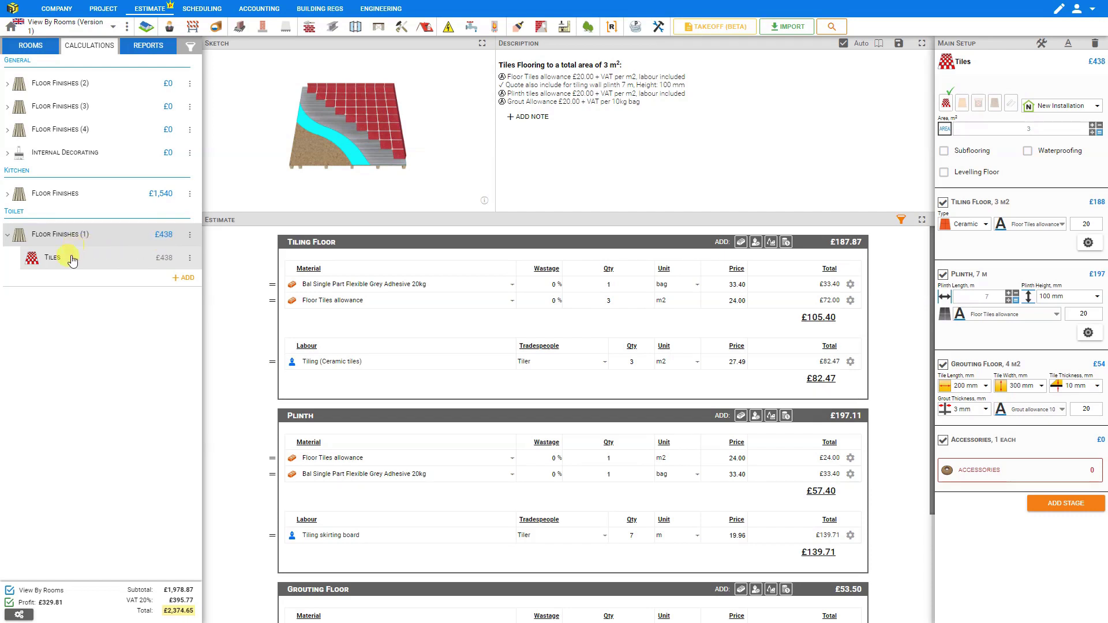
- Open the Floor Finishes (2) module's Tiles calculation and set the module's location to Bath
left_click(9, 88)
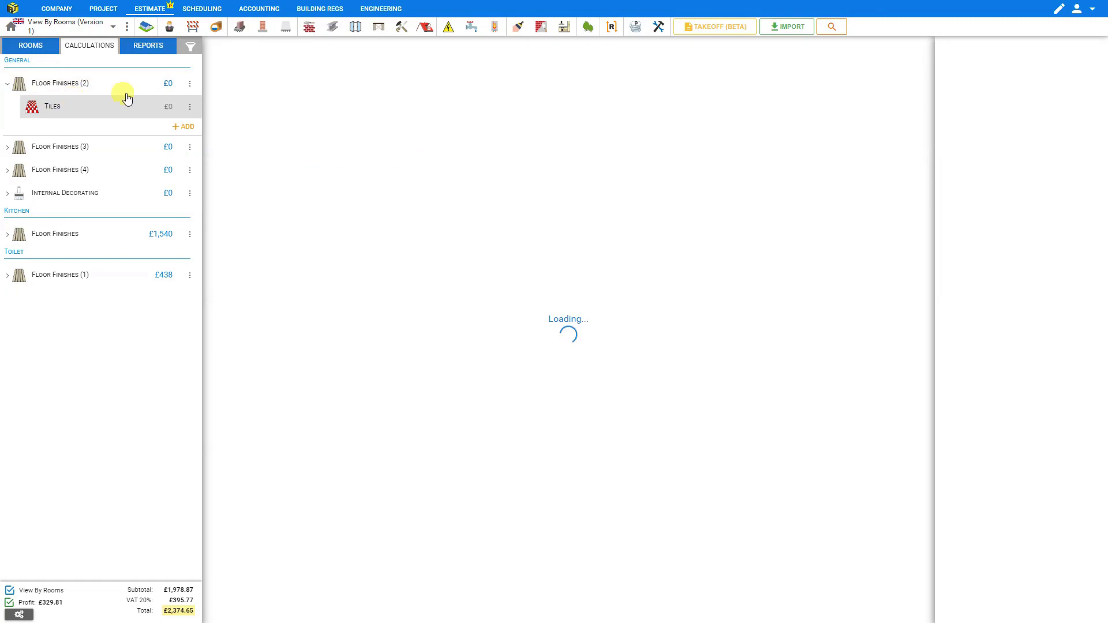
left_click(190, 84)
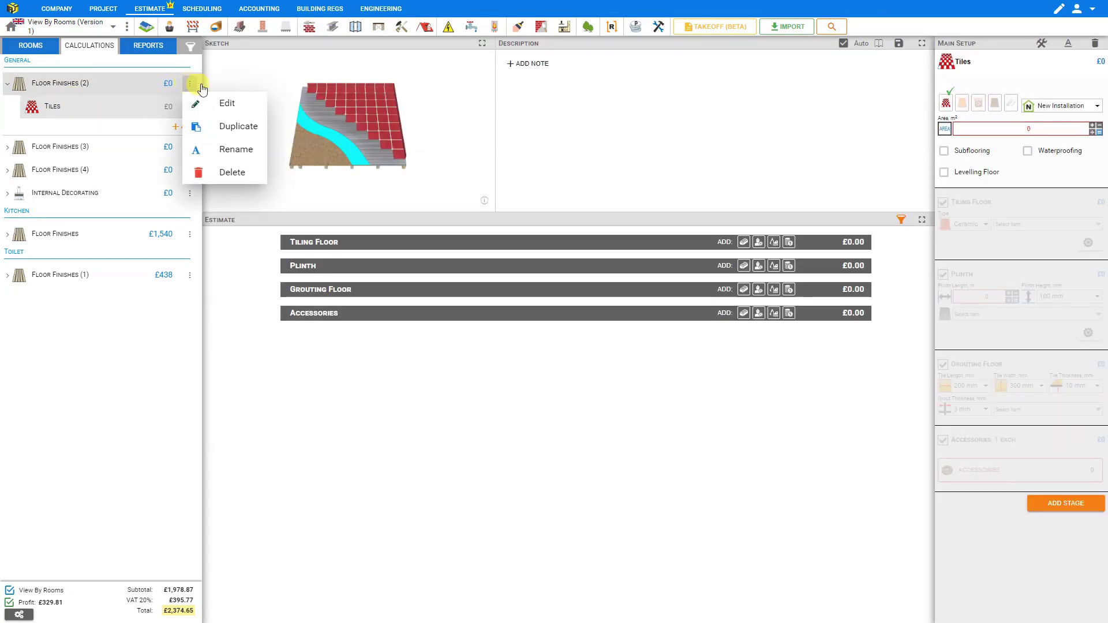
left_click(229, 102)
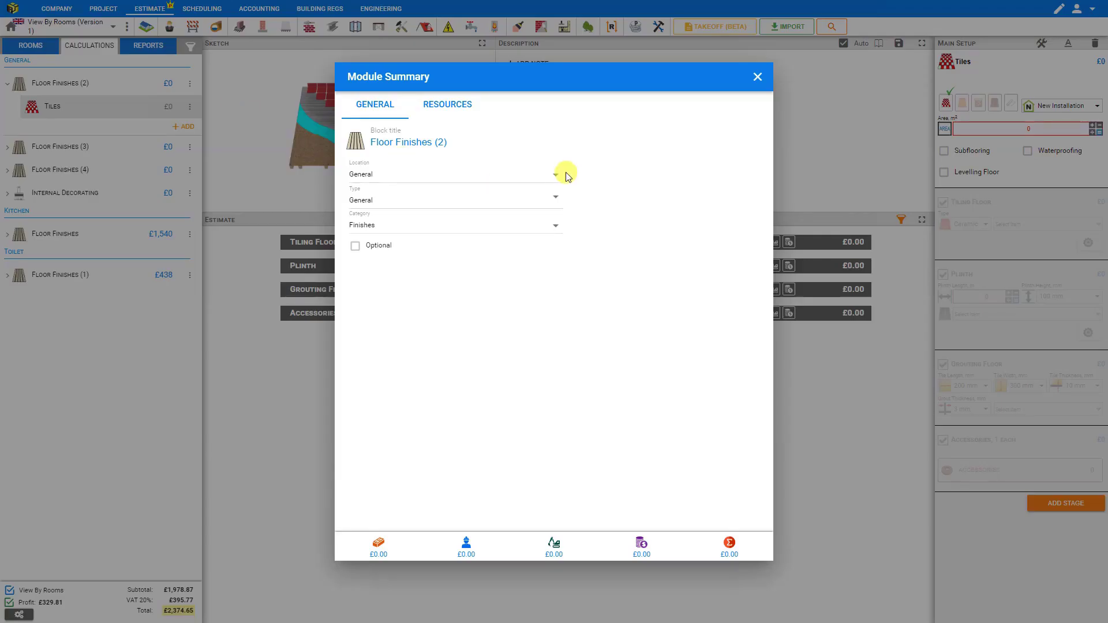
left_click(550, 178)
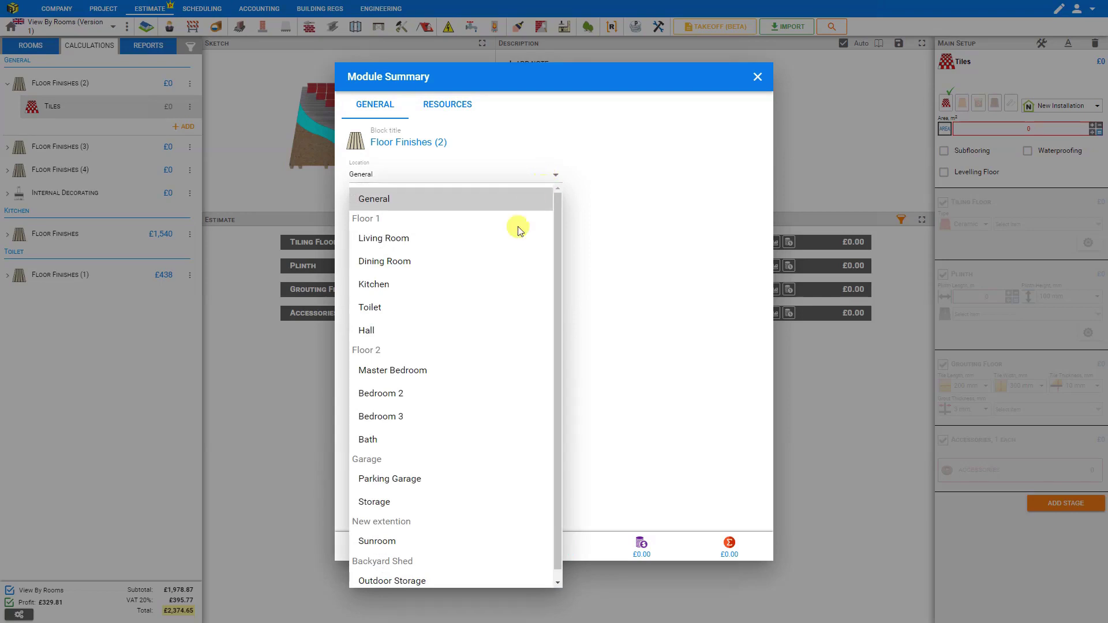
left_click(393, 446)
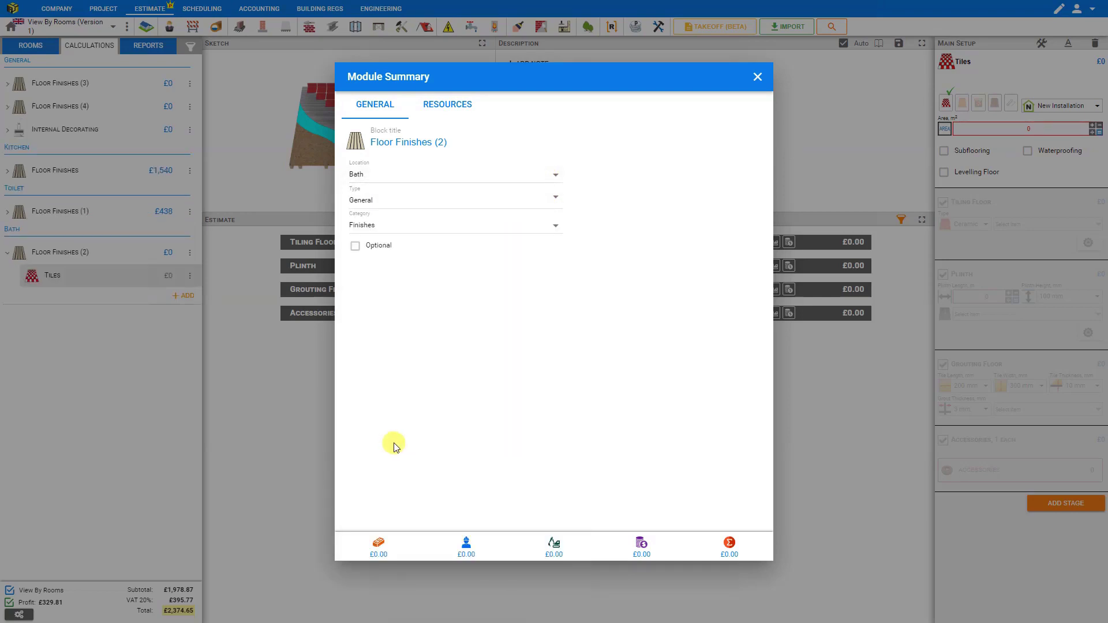
left_click(757, 77)
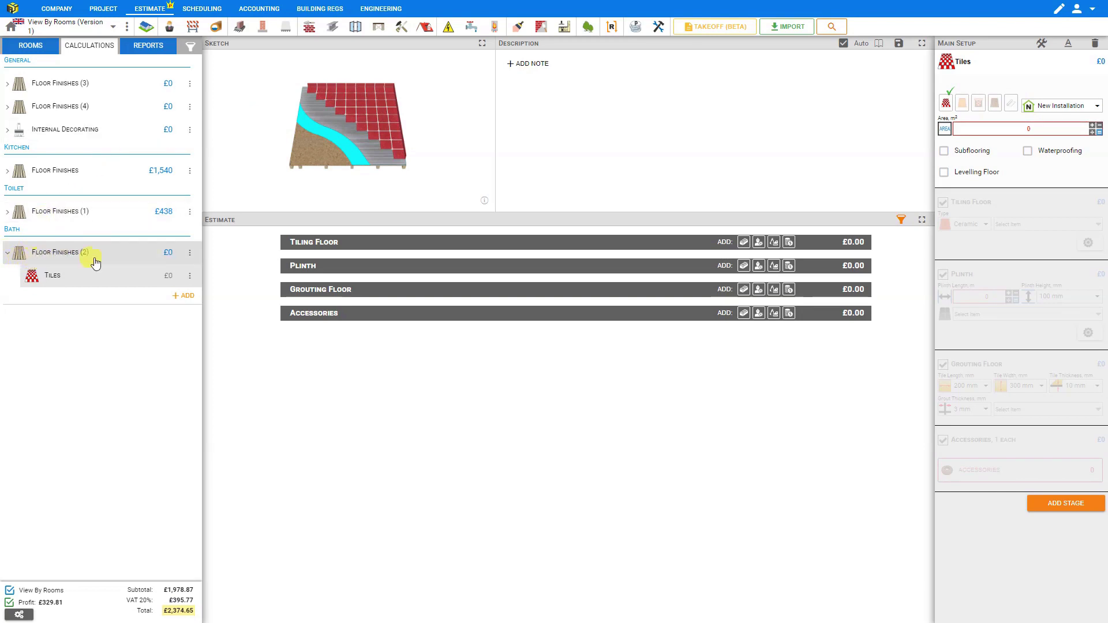
- Add the Bath's 9 m² floor area from the room data to the Bath Tiles calculation and save it
left_click(1097, 129)
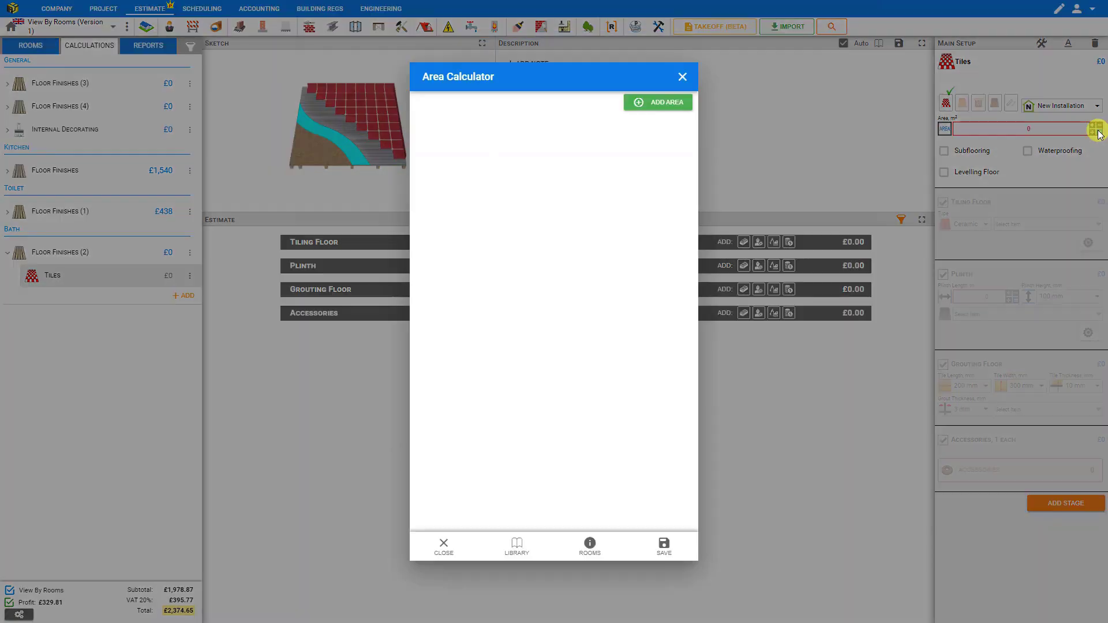
left_click(594, 552)
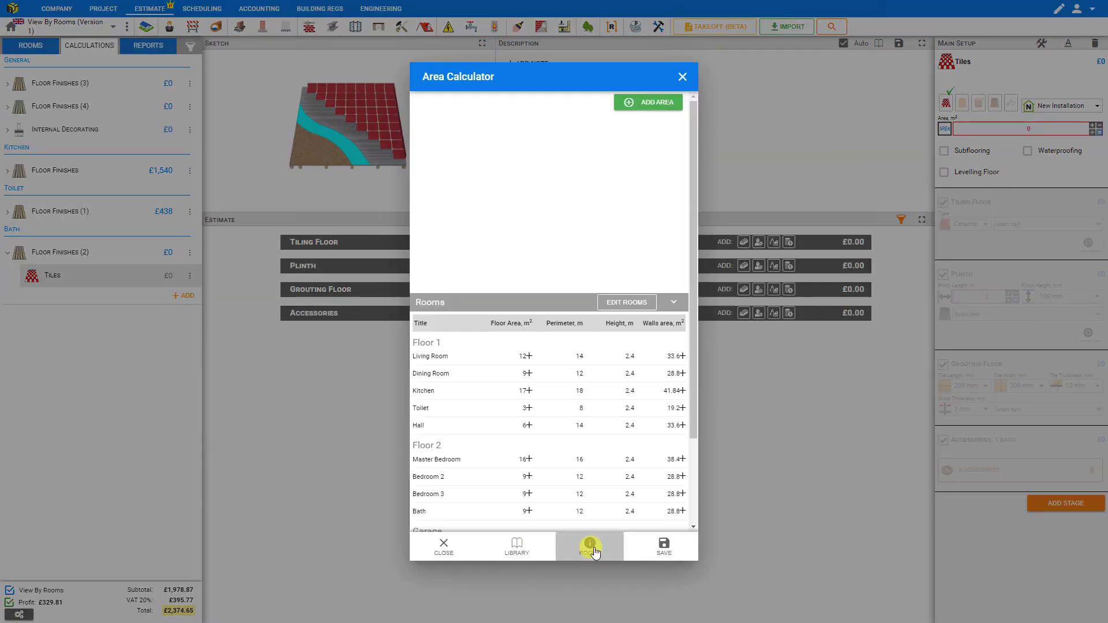
left_click(529, 512)
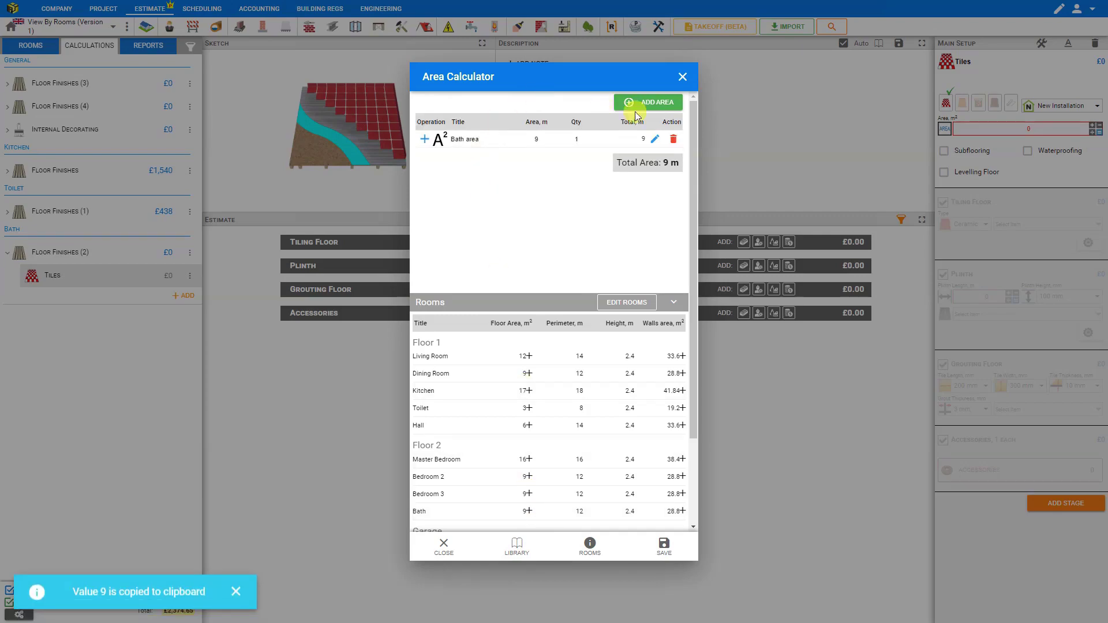
left_click(664, 546)
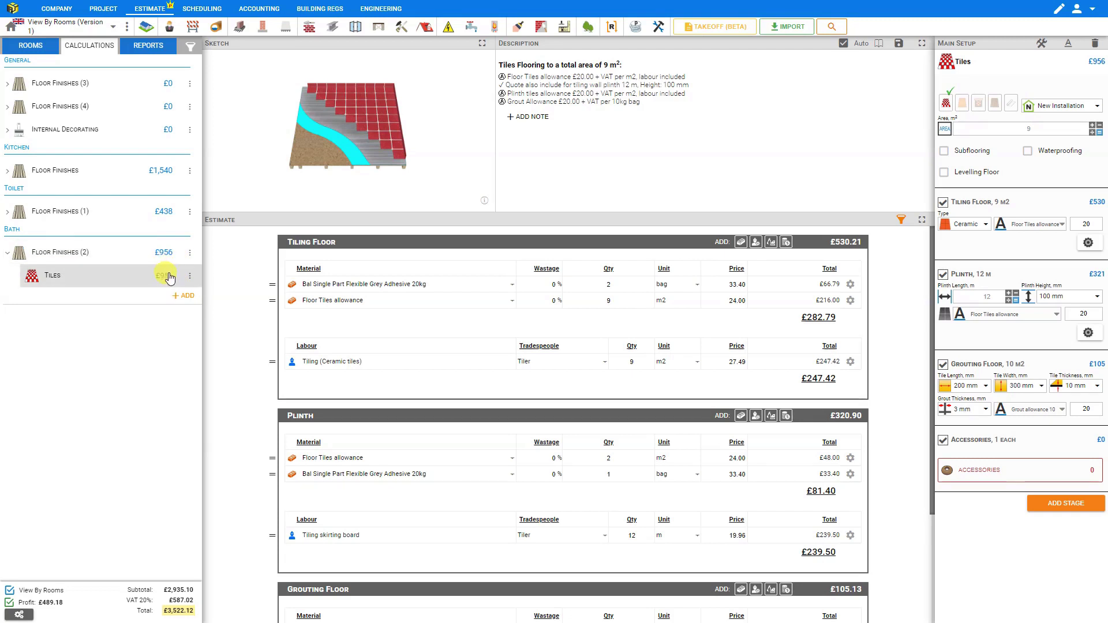
- Open the Floor Finishes (3) module's Laminate calculation and set the module's location to Dining Room
left_click(8, 86)
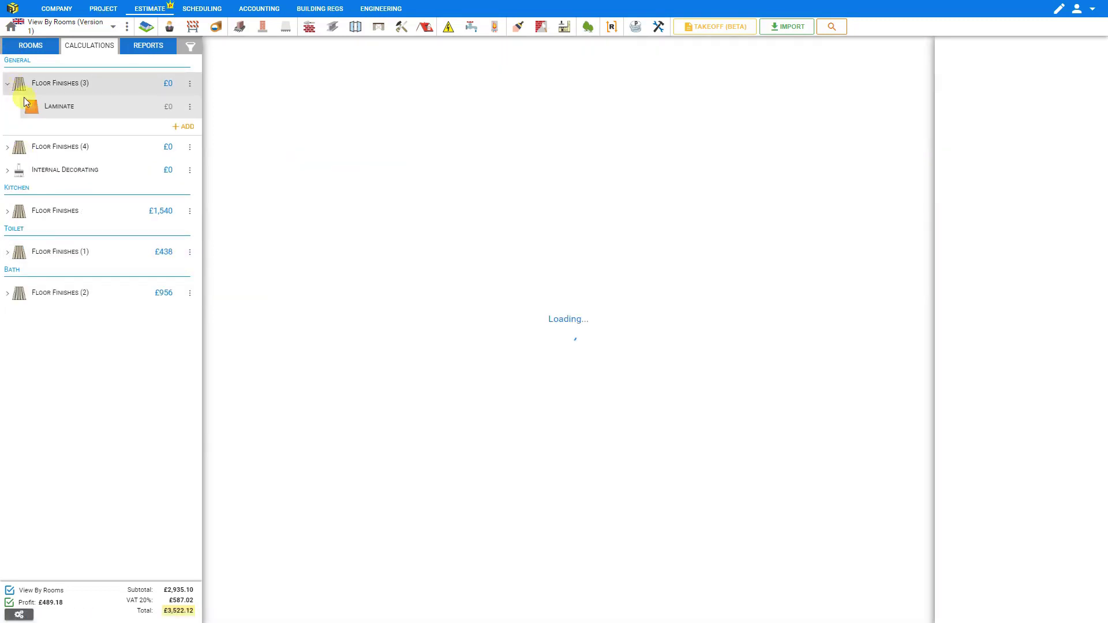
left_click(189, 87)
left_click(224, 104)
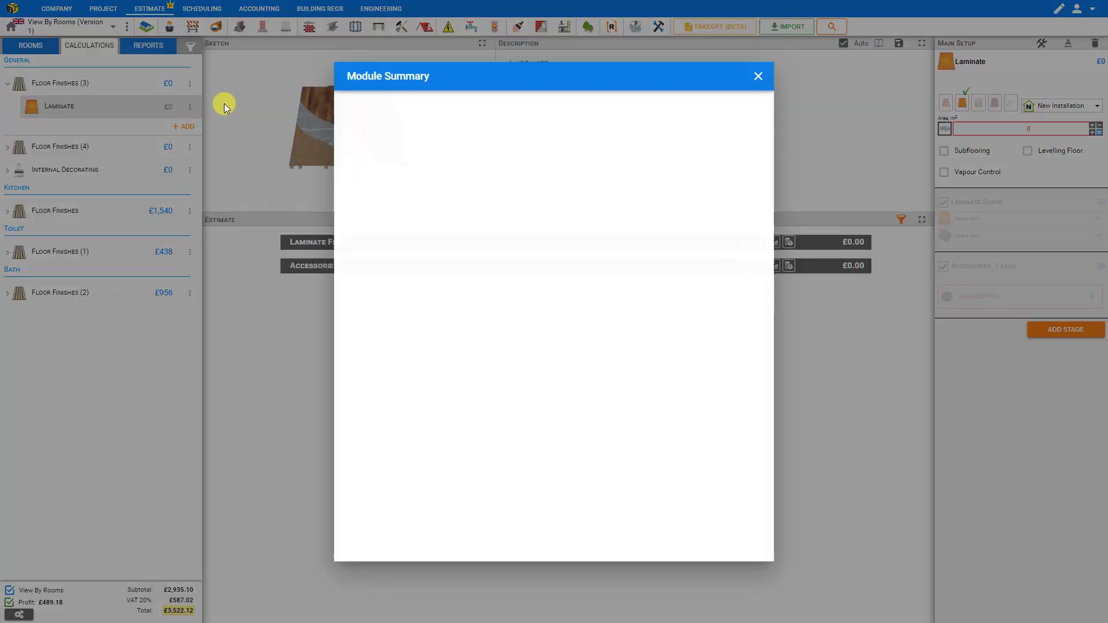
left_click(413, 176)
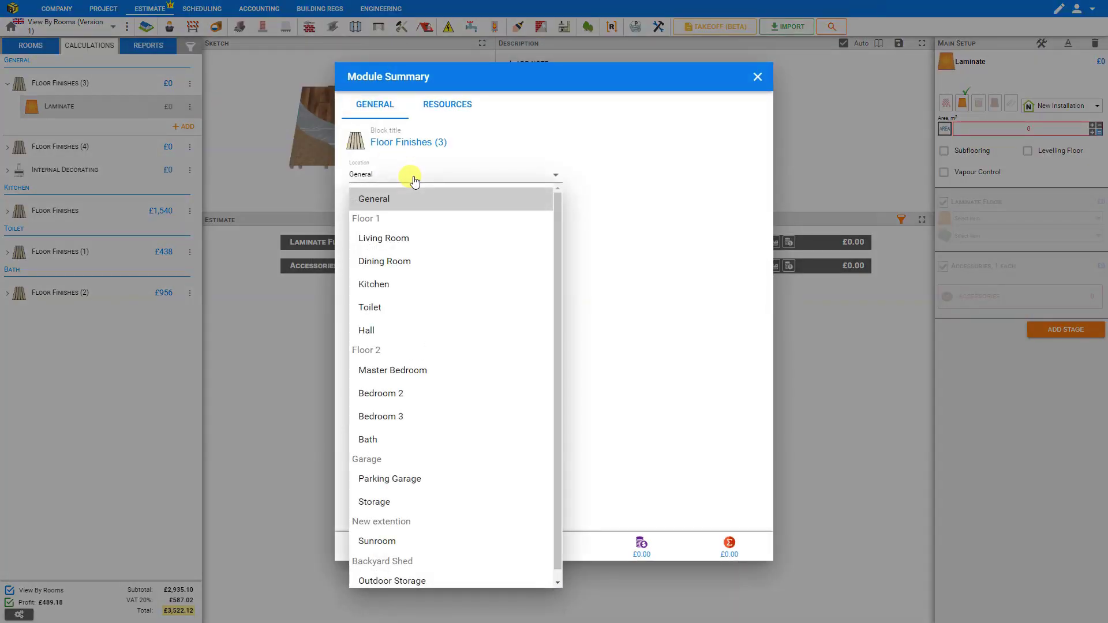
left_click(388, 262)
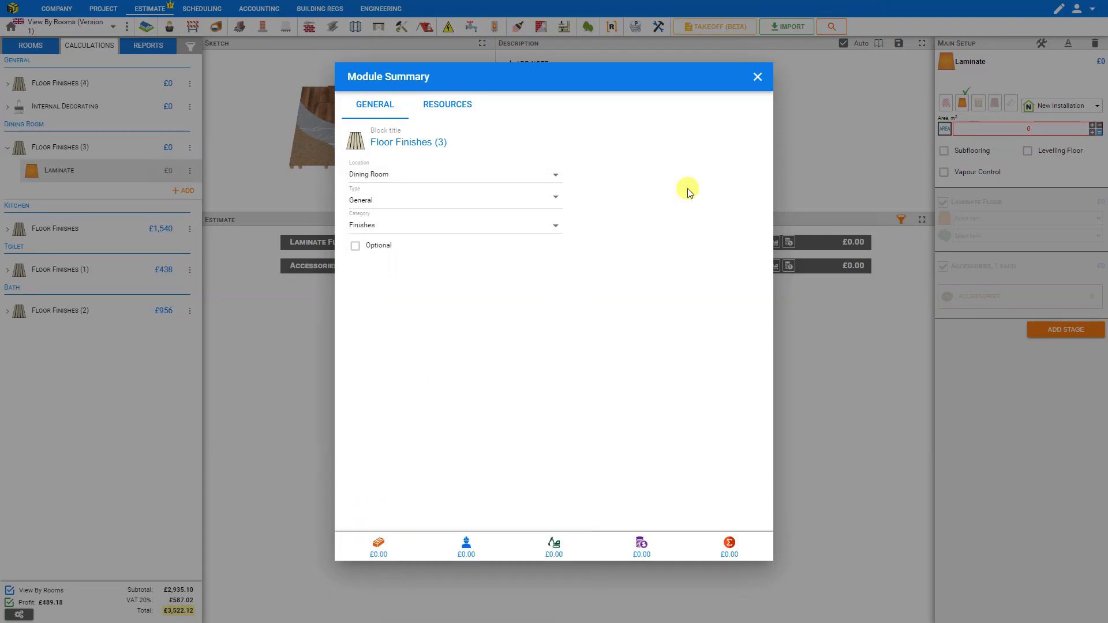
left_click(749, 85)
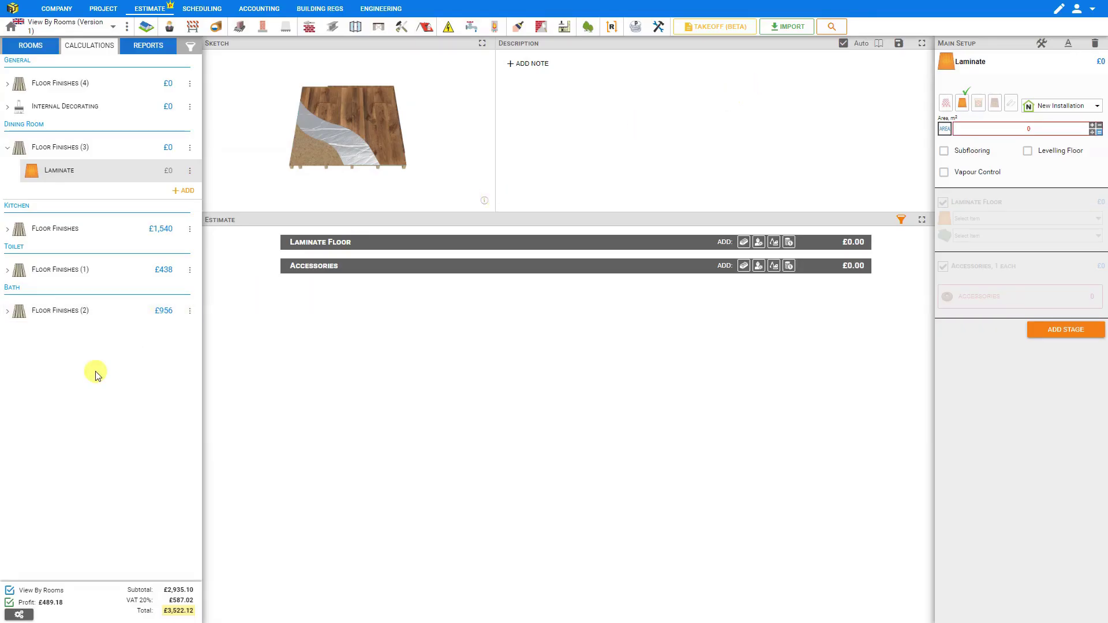
- Add the Dining Room's 9 m² floor area from the room data to its Laminate calculation and save it
left_click(1095, 129)
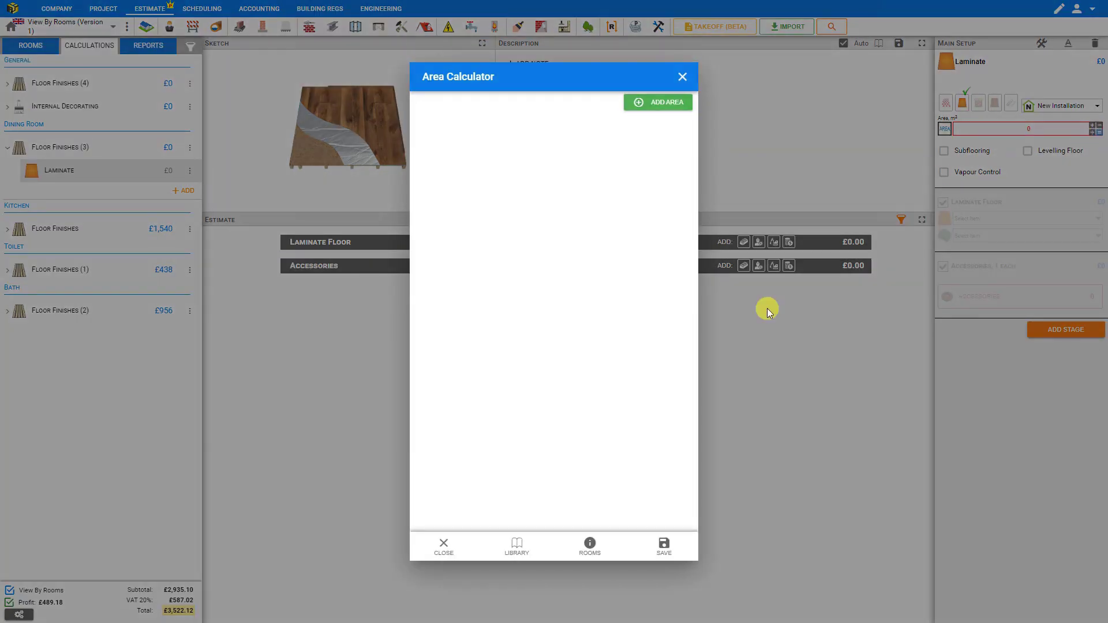
left_click(587, 549)
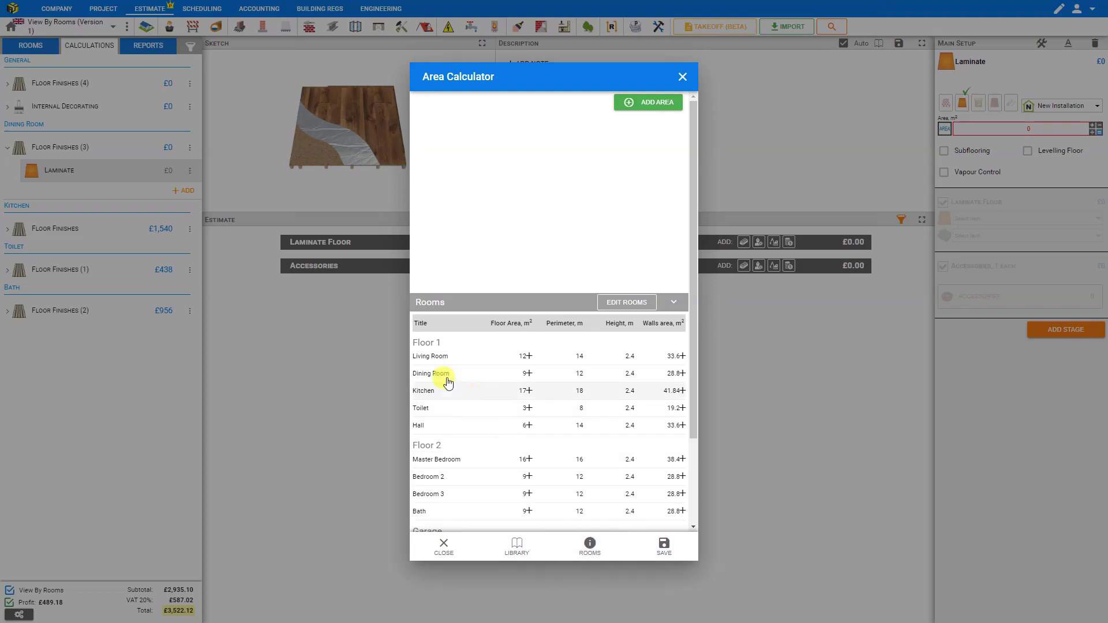
left_click(529, 375)
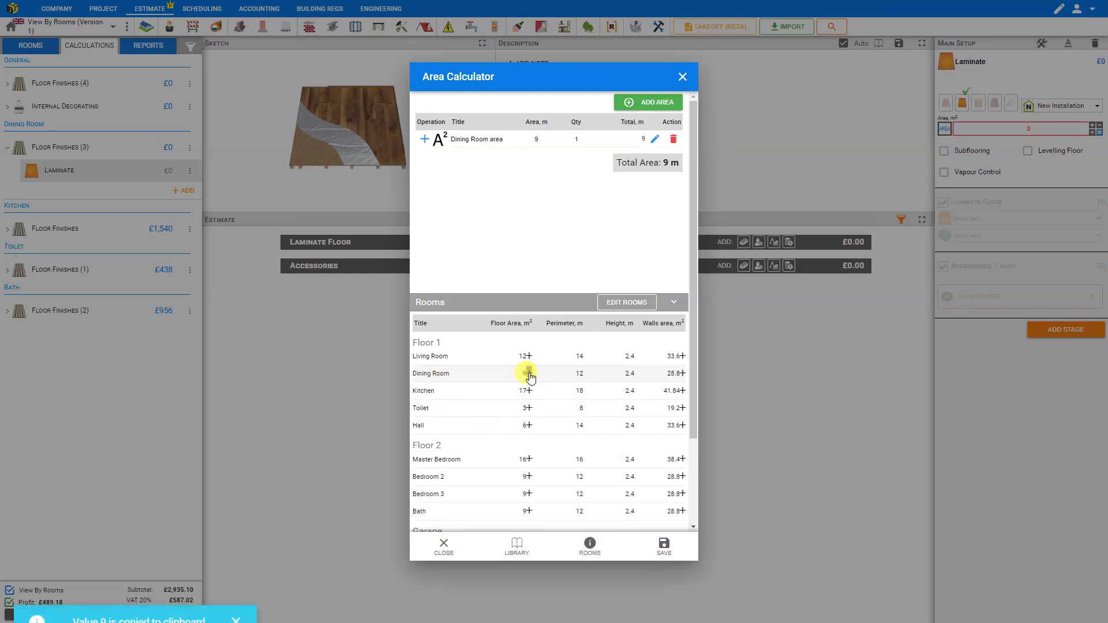
left_click(675, 553)
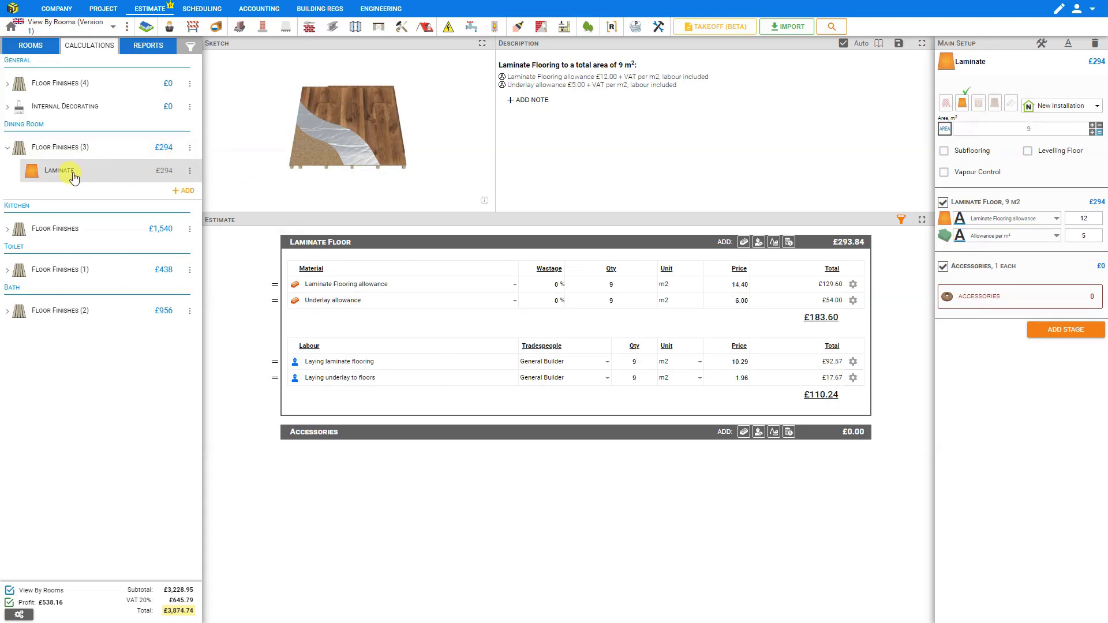
- Open the Floor Finishes (4) module's Laminate calculation and set the module's location to Hall
left_click(7, 84)
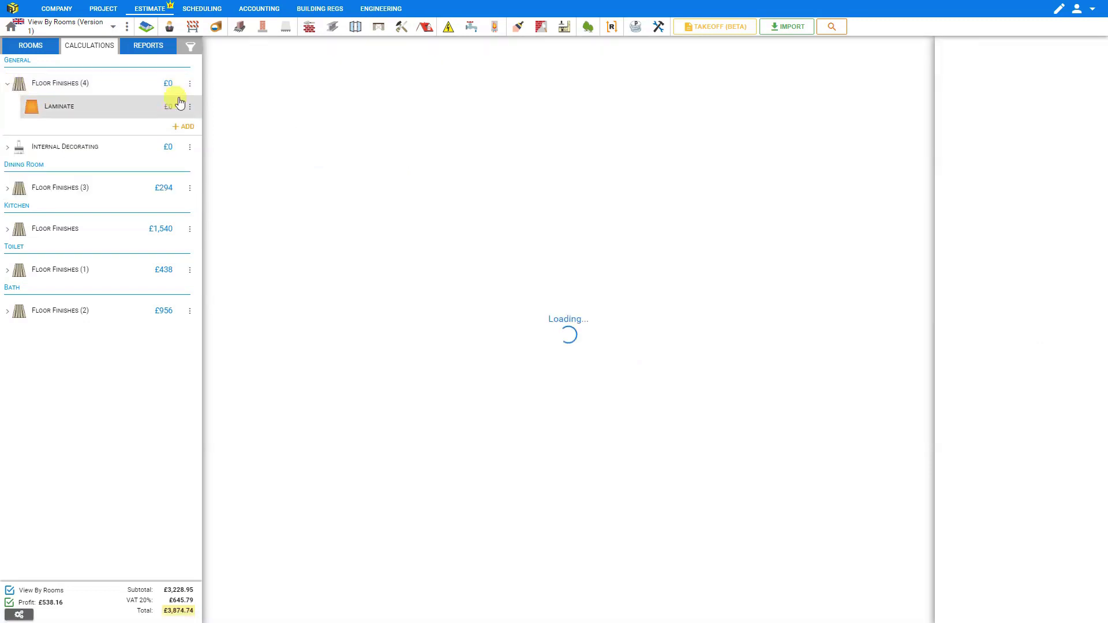
left_click(189, 84)
left_click(224, 101)
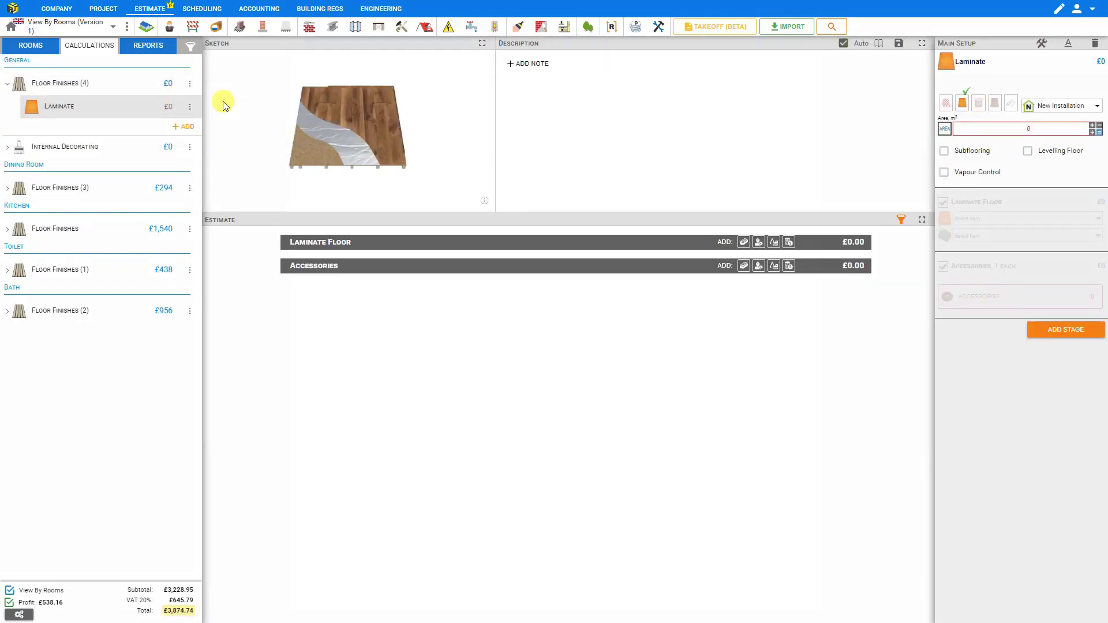
left_click(404, 175)
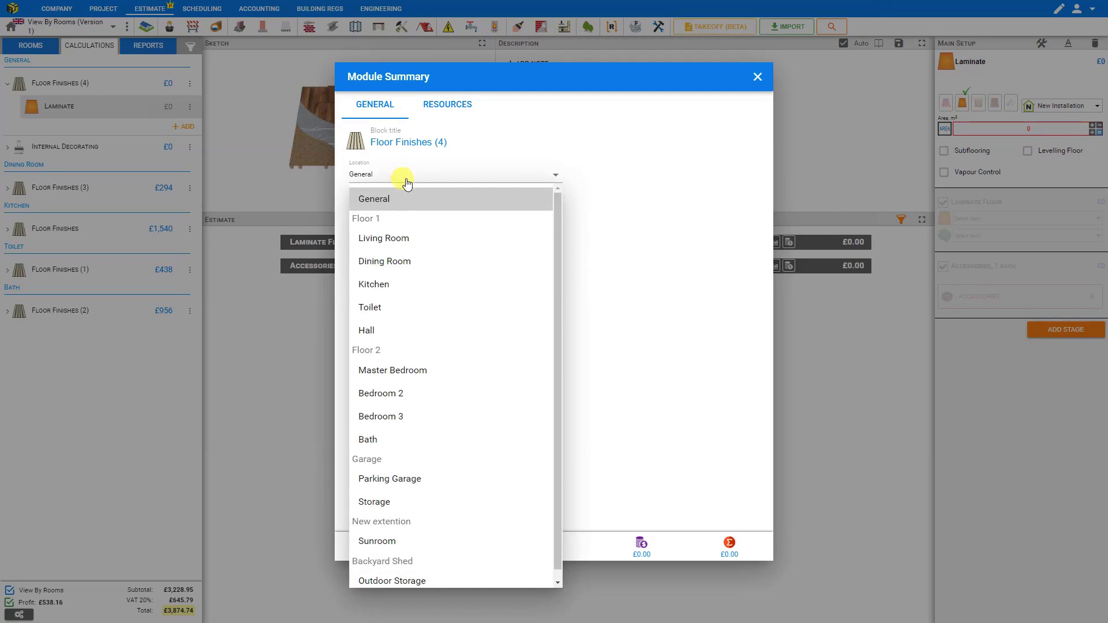
left_click(367, 331)
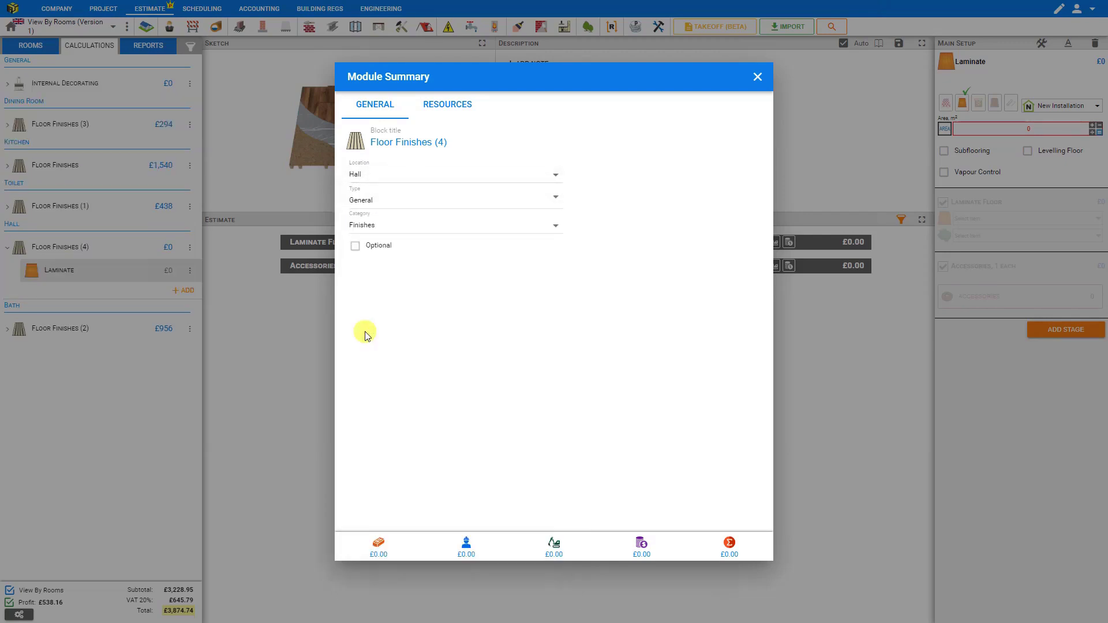
left_click(756, 77)
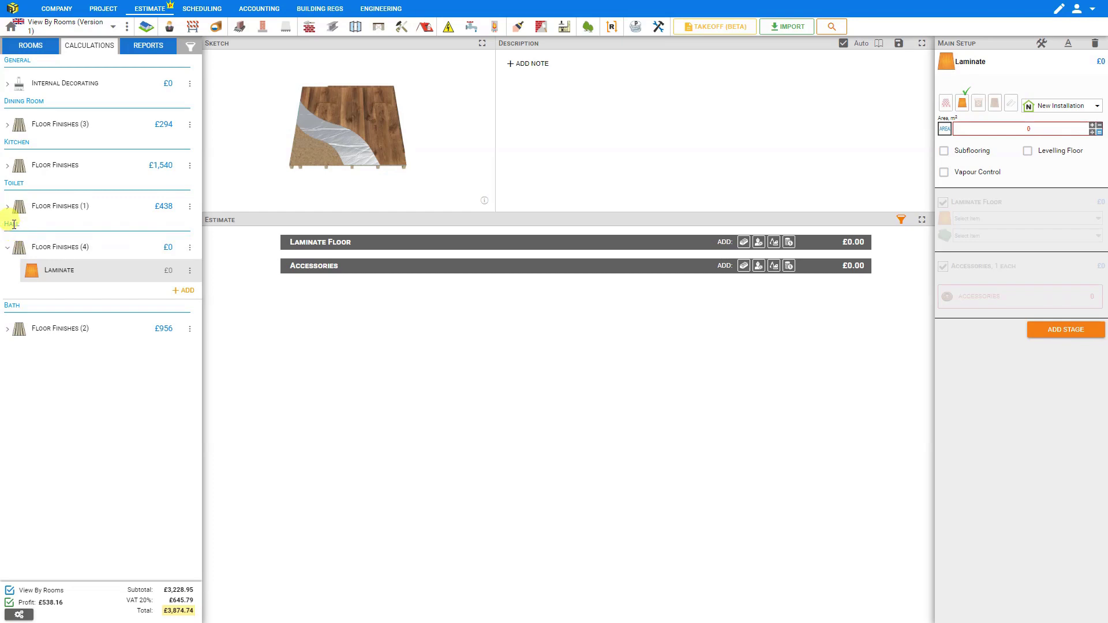
- Add the Hall's 6 m² floor area from the room data to its Laminate calculation and save it
left_click(1098, 130)
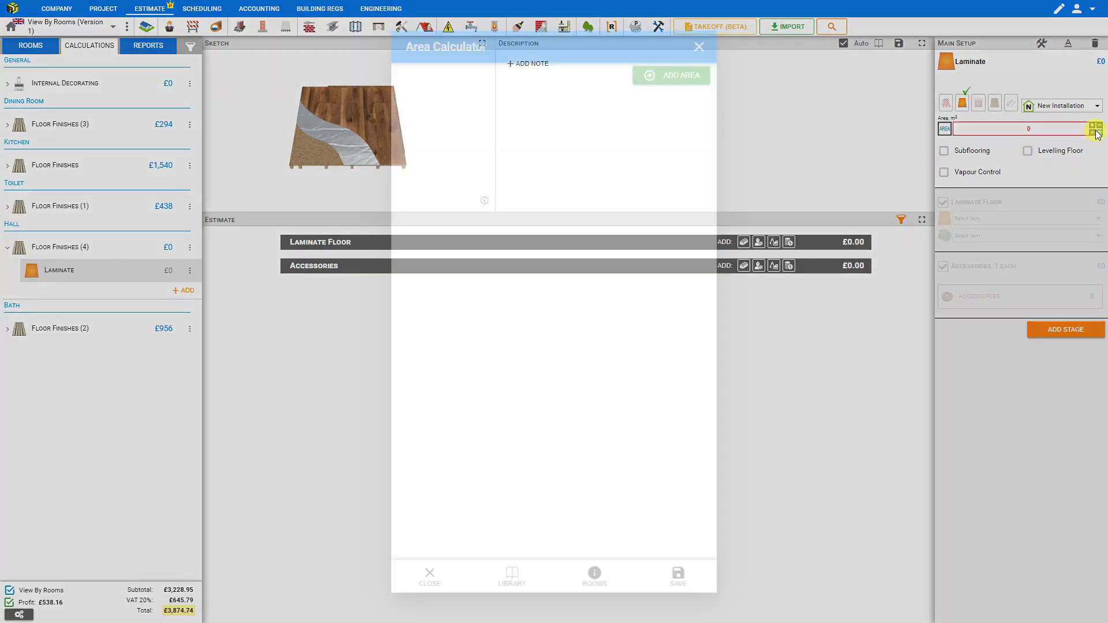
left_click(590, 545)
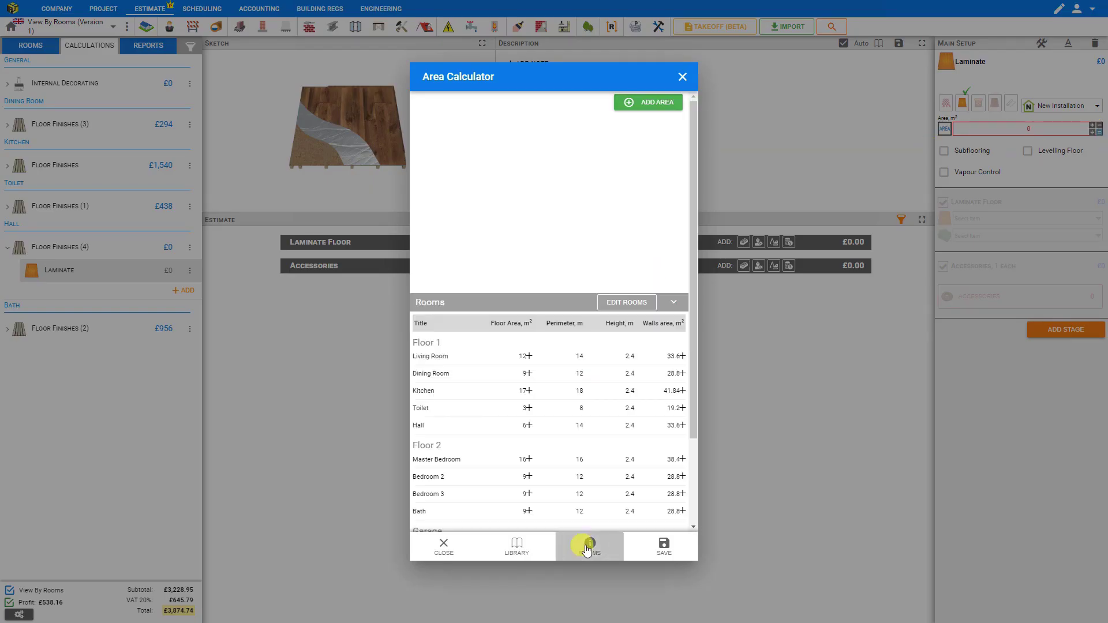
left_click(528, 426)
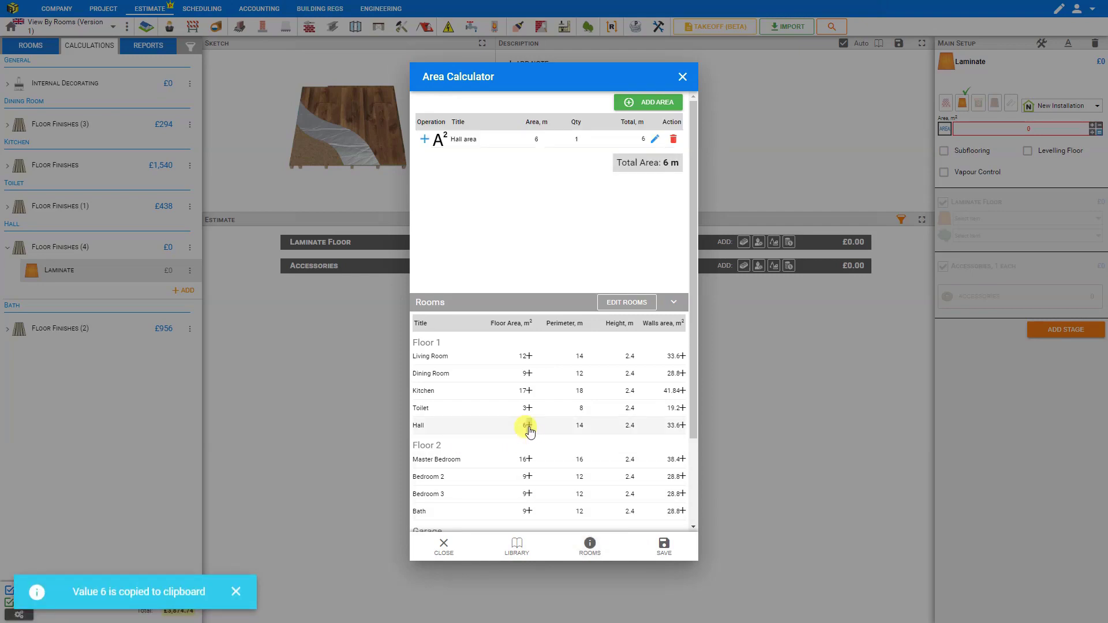
left_click(662, 546)
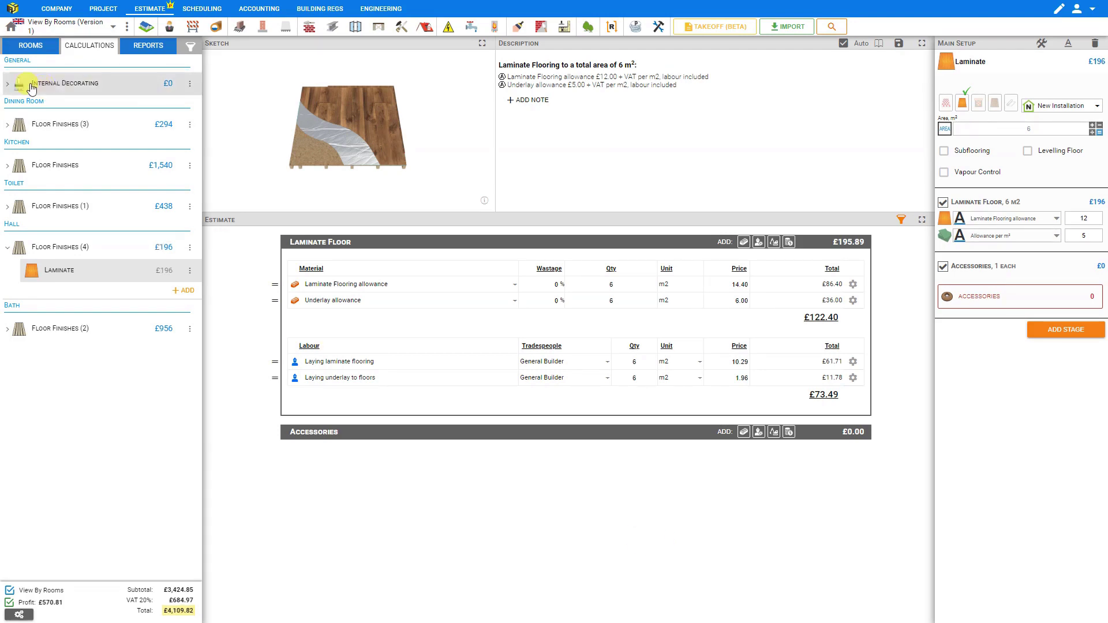
- Open the Internal Decorating module's Decorating calculation and set the module's location to Master Bedroom
left_click(11, 85)
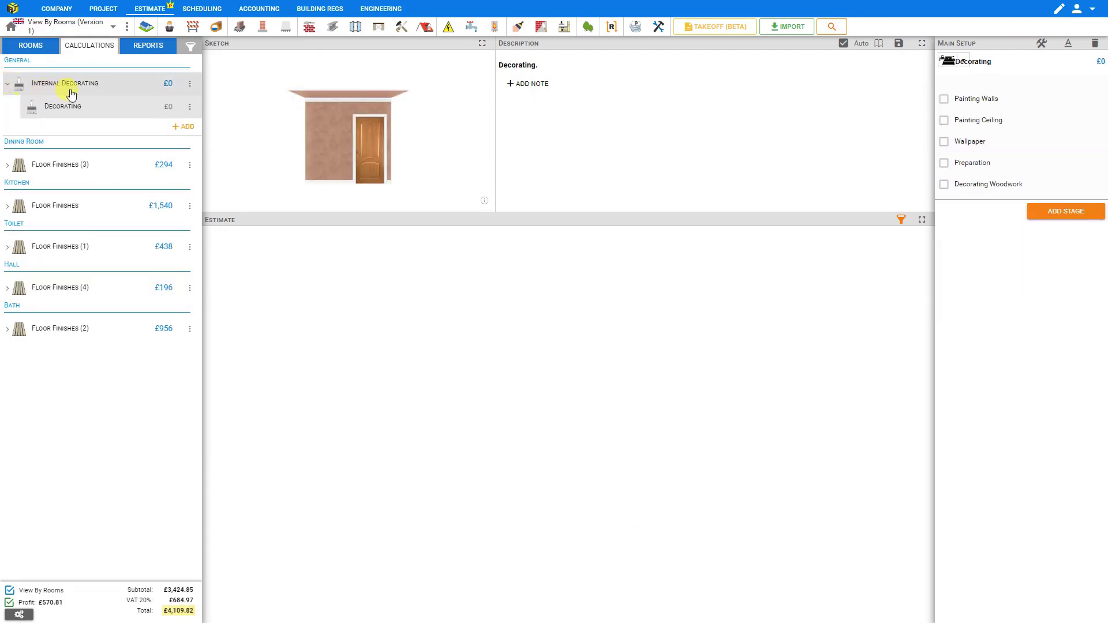
left_click(189, 84)
left_click(227, 101)
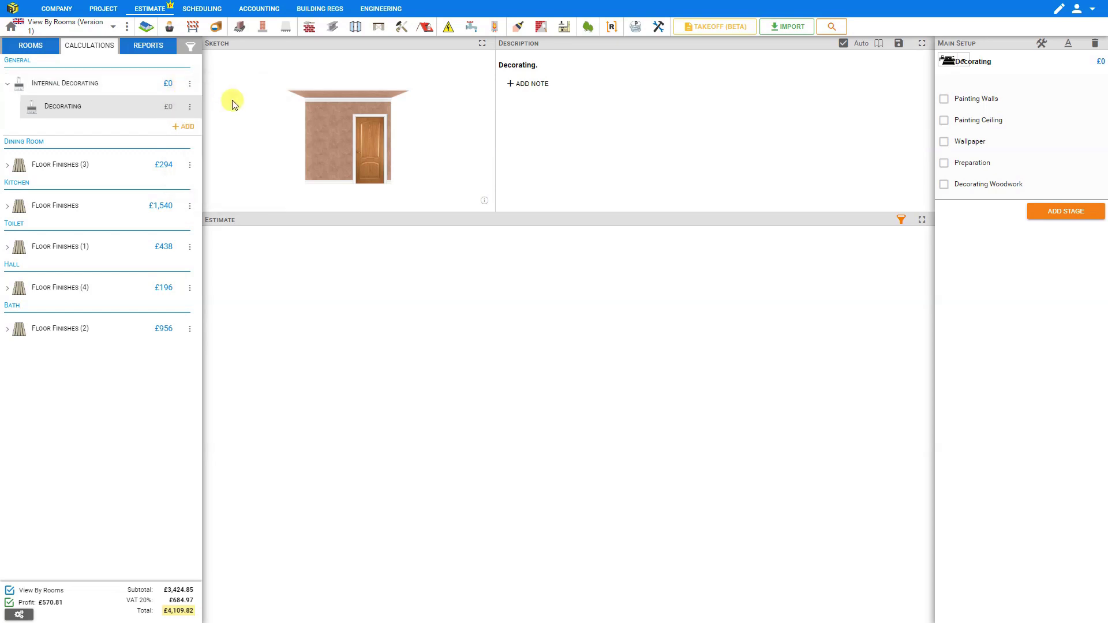
left_click(383, 180)
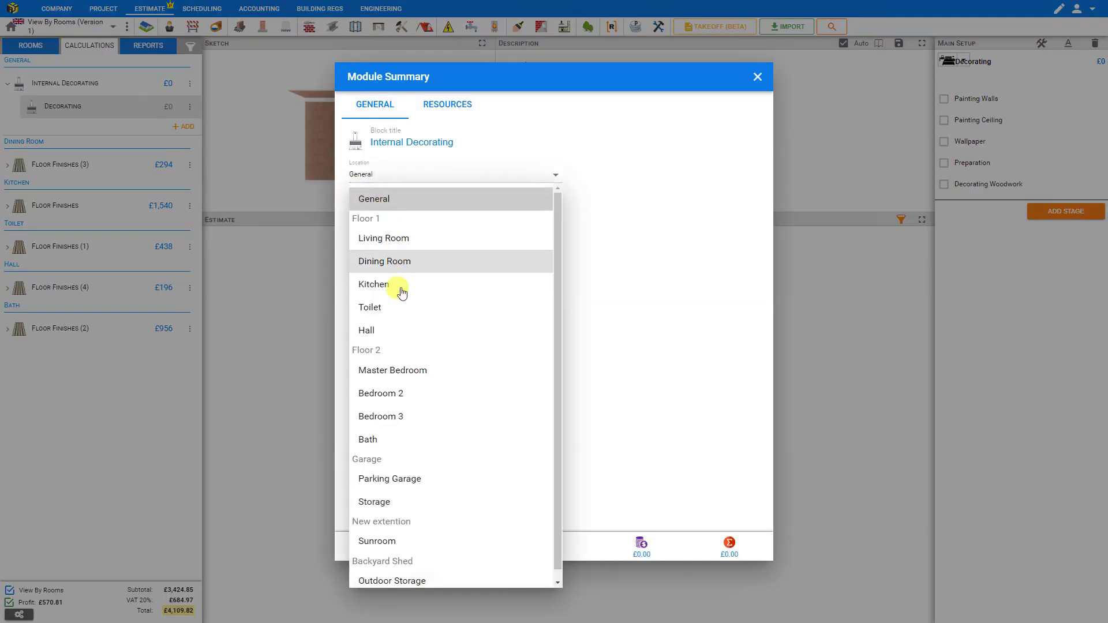
left_click(392, 378)
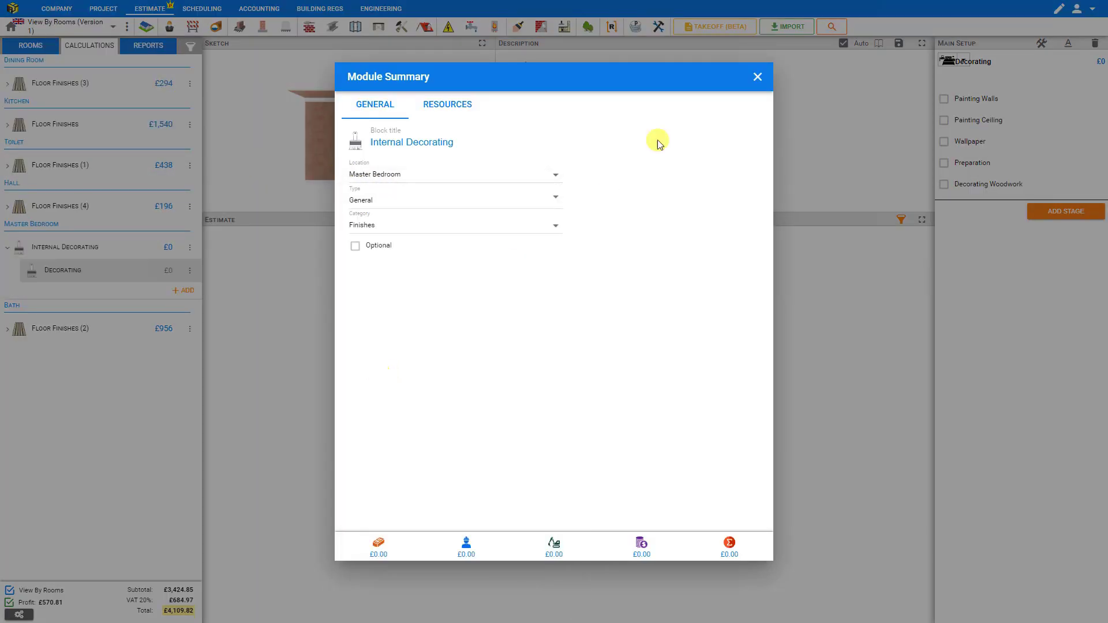
left_click(758, 77)
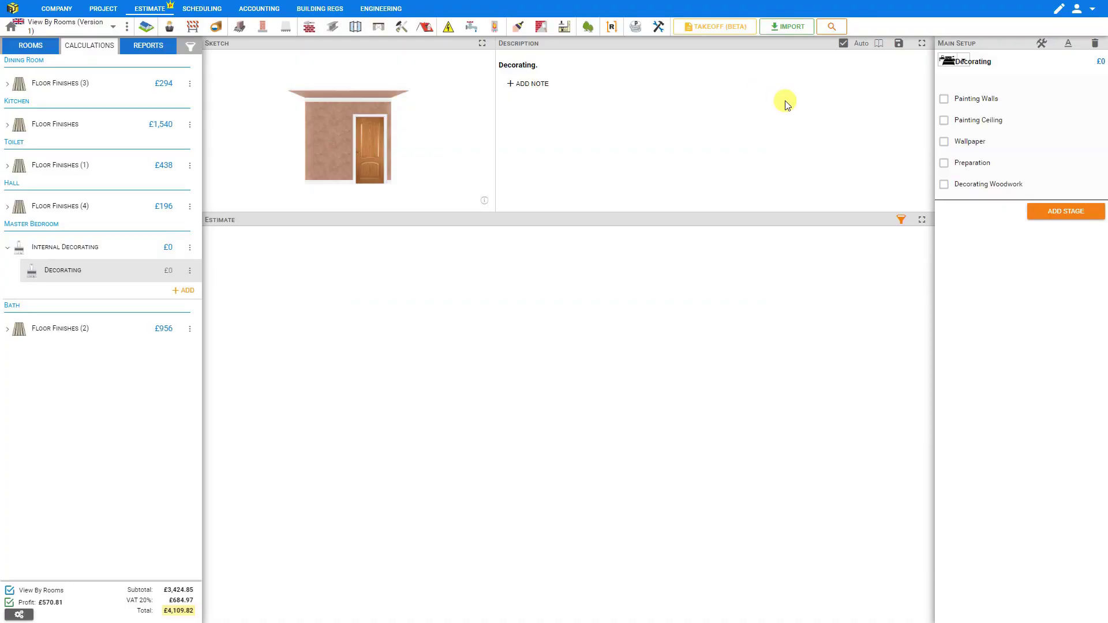
- Enable Painting Walls and Painting Ceiling, and save the Master Bedroom's 38.4 m² walls area from the room data as the wall painting area
left_click(943, 99)
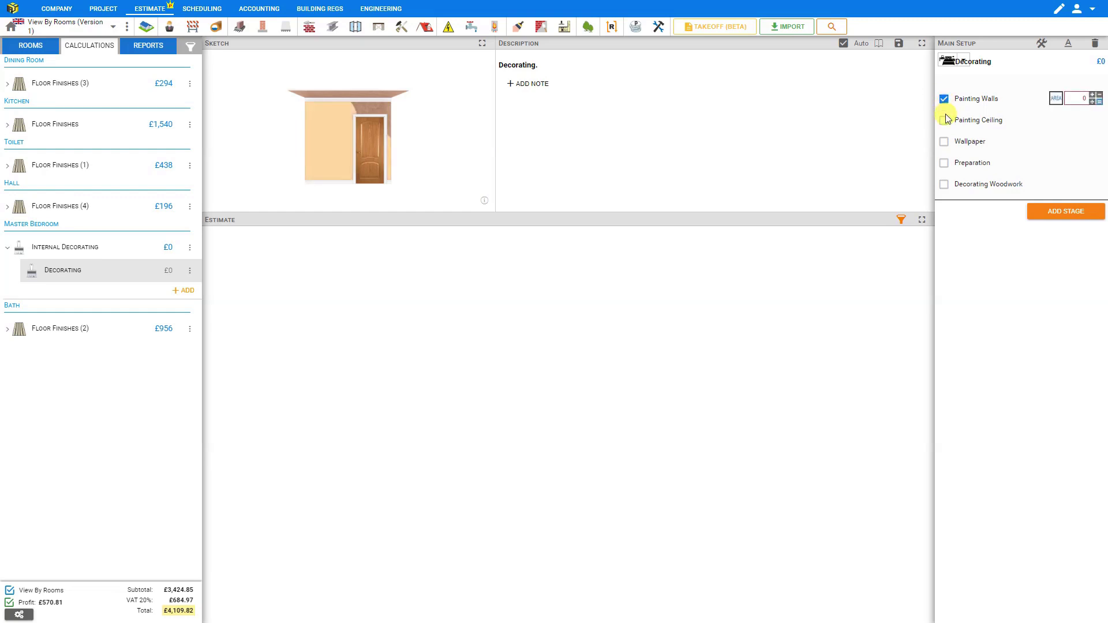
left_click(944, 121)
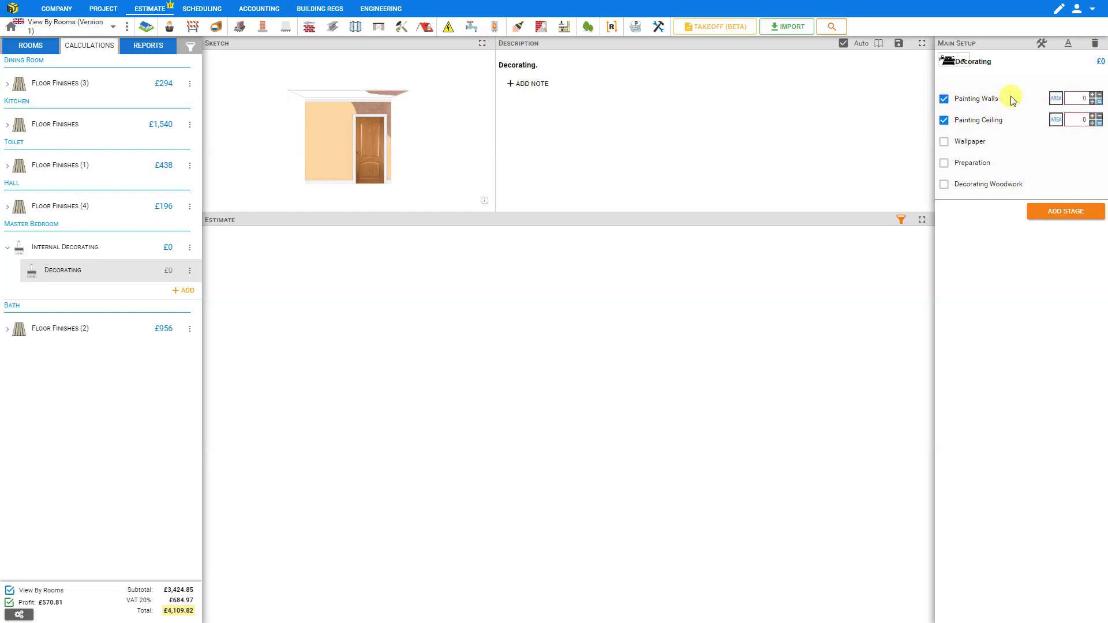
left_click(1097, 98)
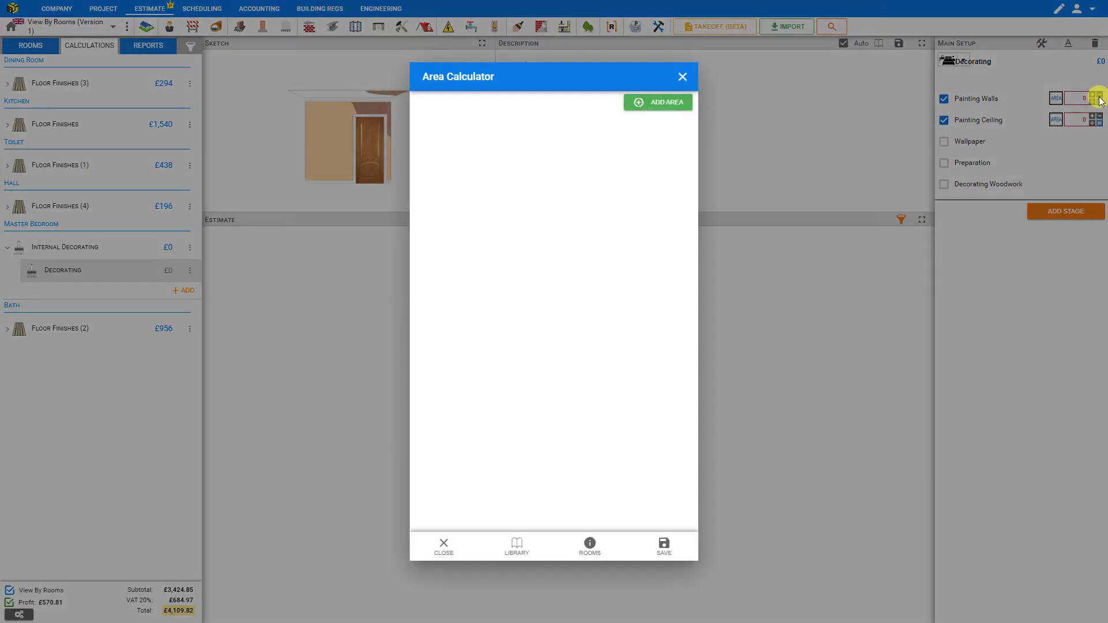
left_click(595, 552)
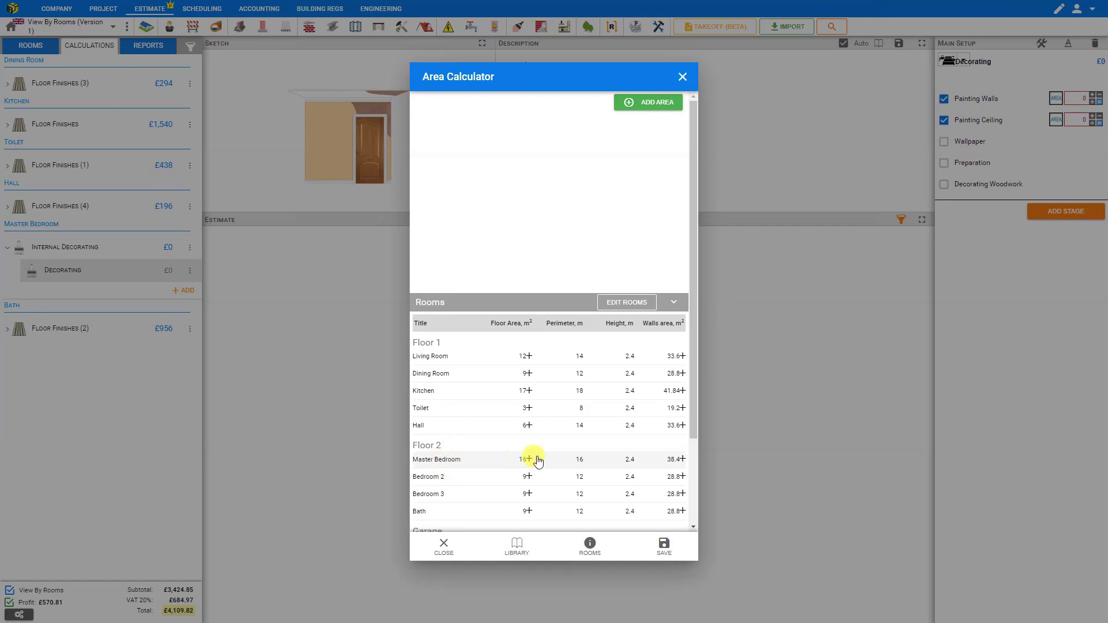
left_click(682, 460)
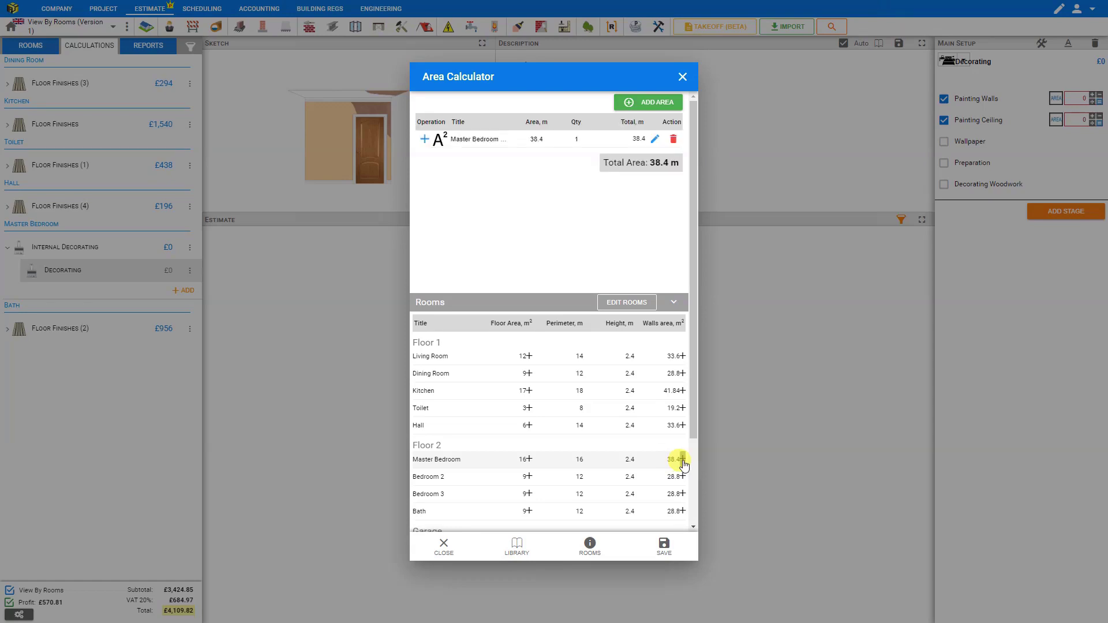
left_click(663, 548)
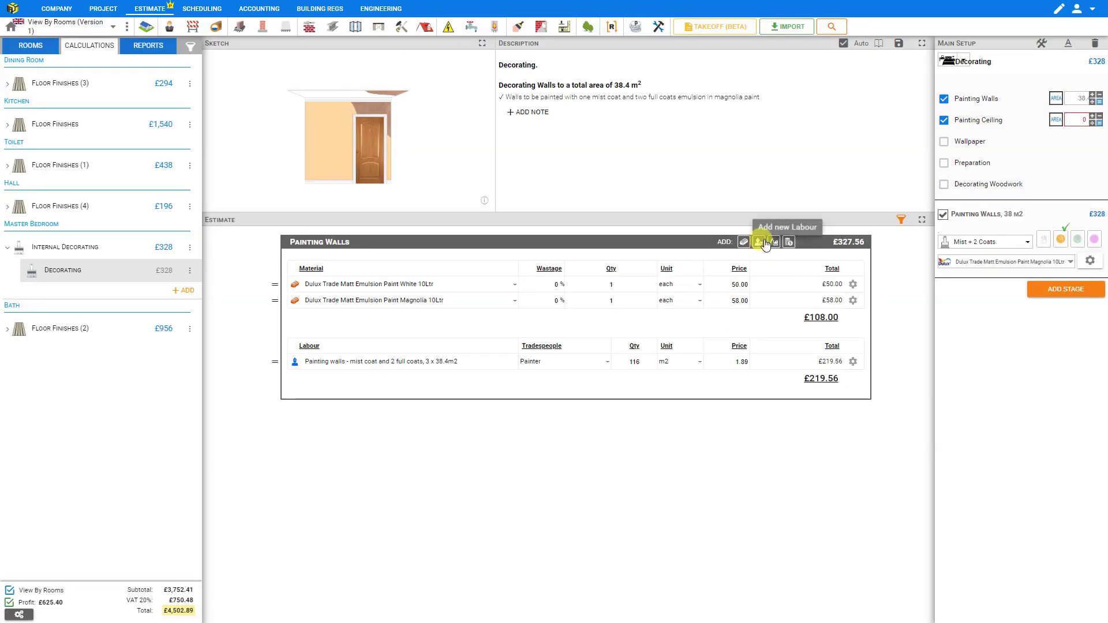
- Add the Master Bedroom's 16 m² floor area from the room data to Painting Ceiling and save it
left_click(1096, 119)
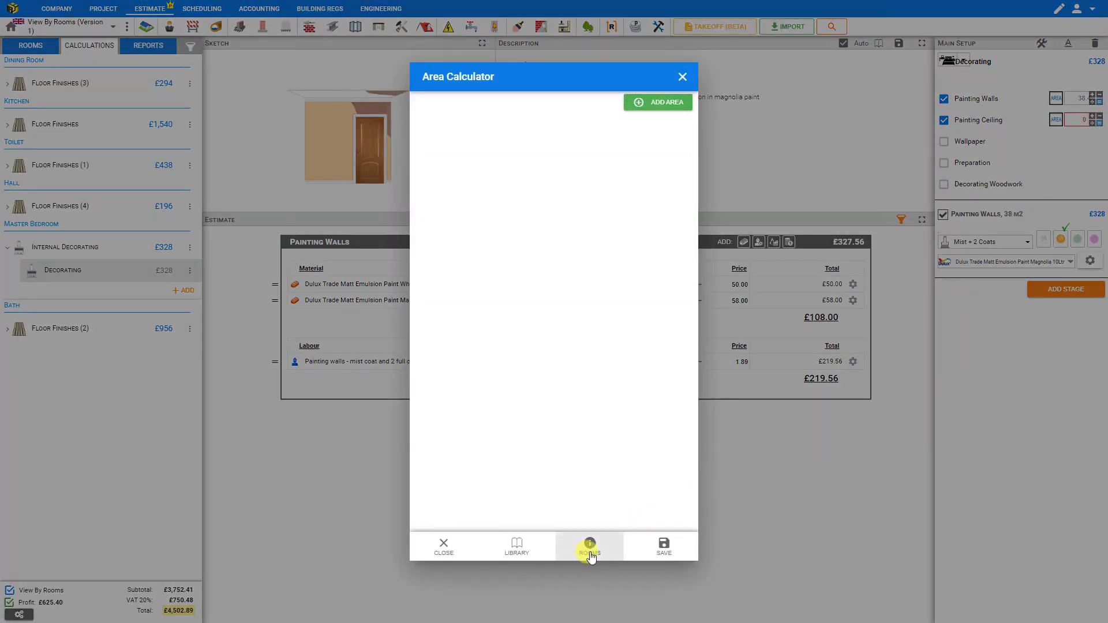
left_click(589, 545)
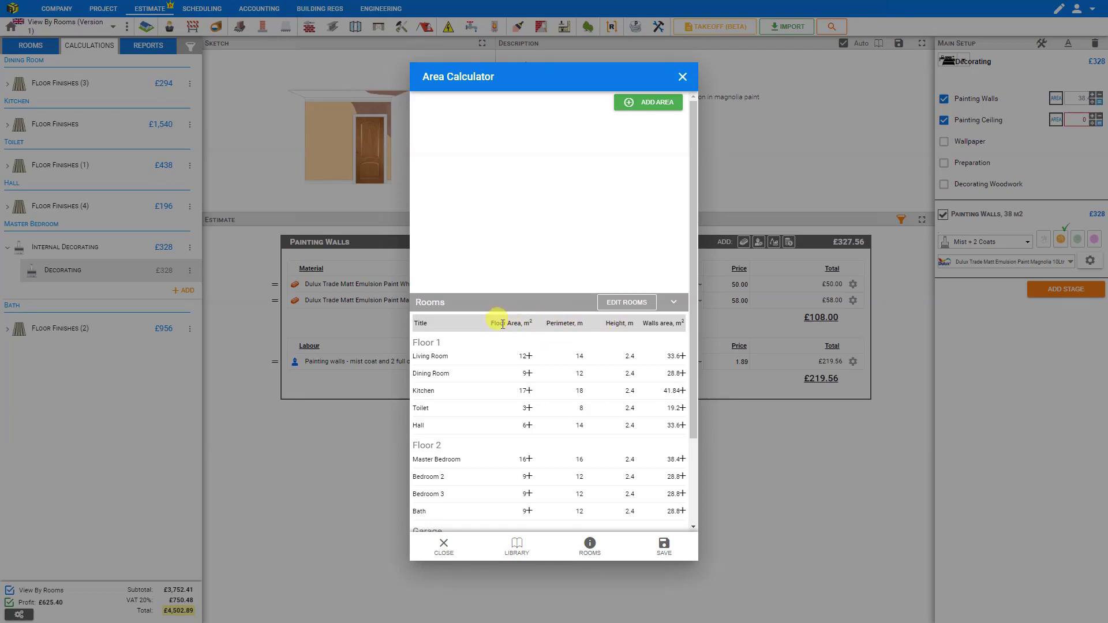
left_click(529, 460)
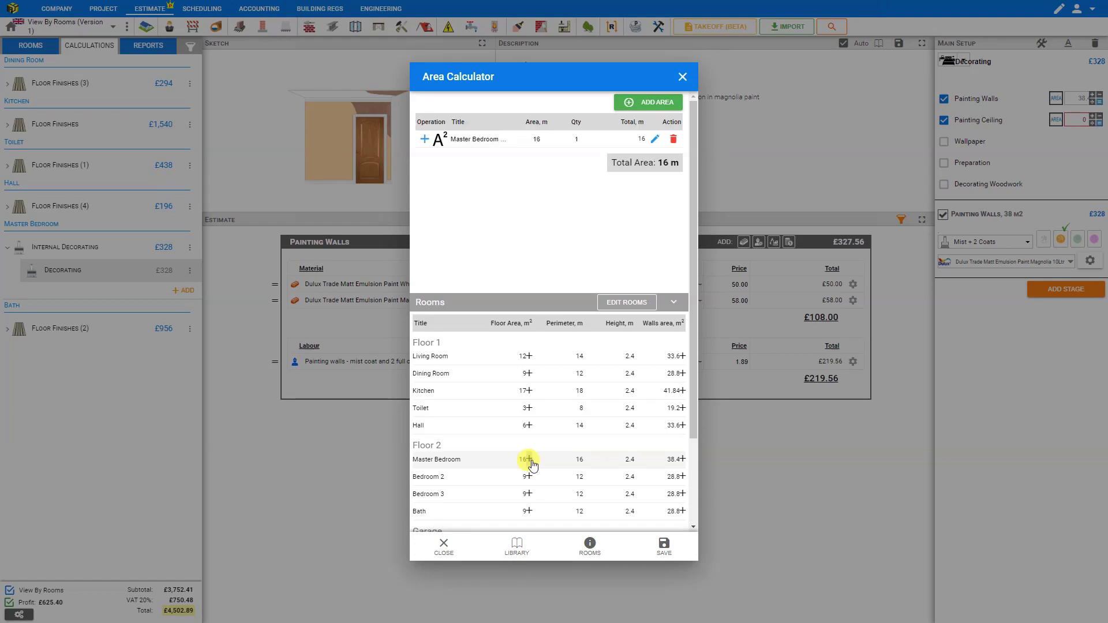
left_click(669, 548)
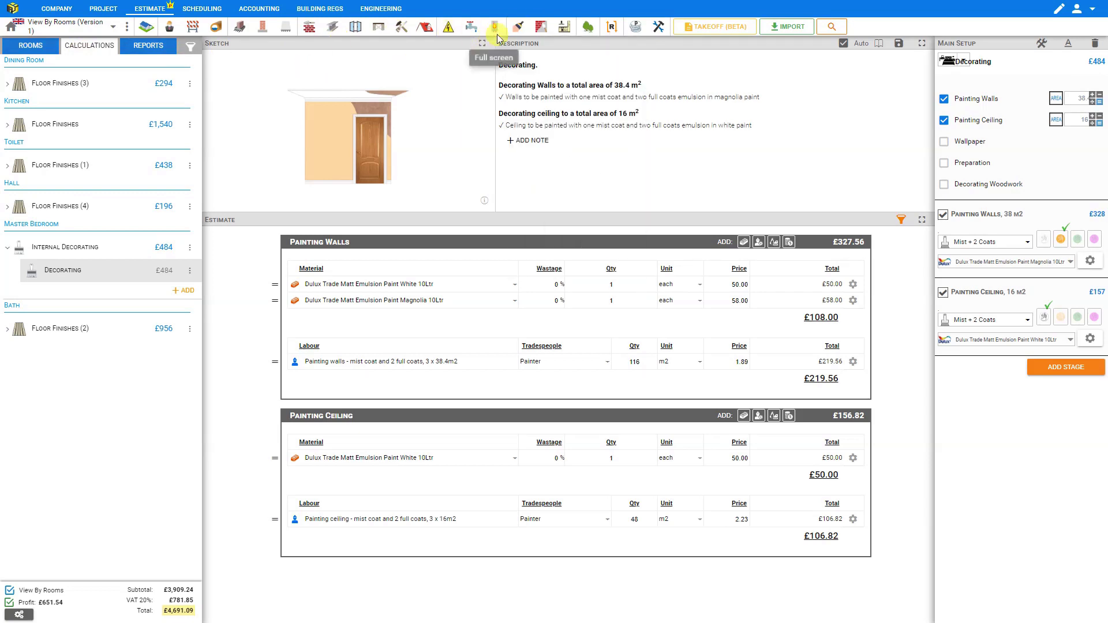
- Create another Internal Decorating module with its location set to Outdoor Storage
left_click(517, 31)
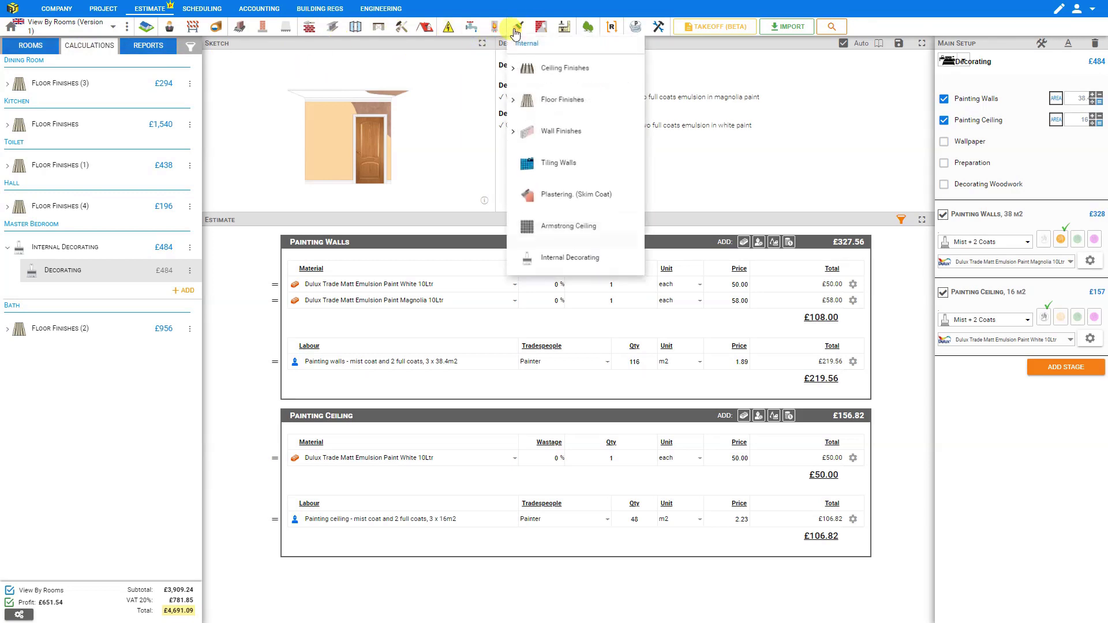
left_click(569, 256)
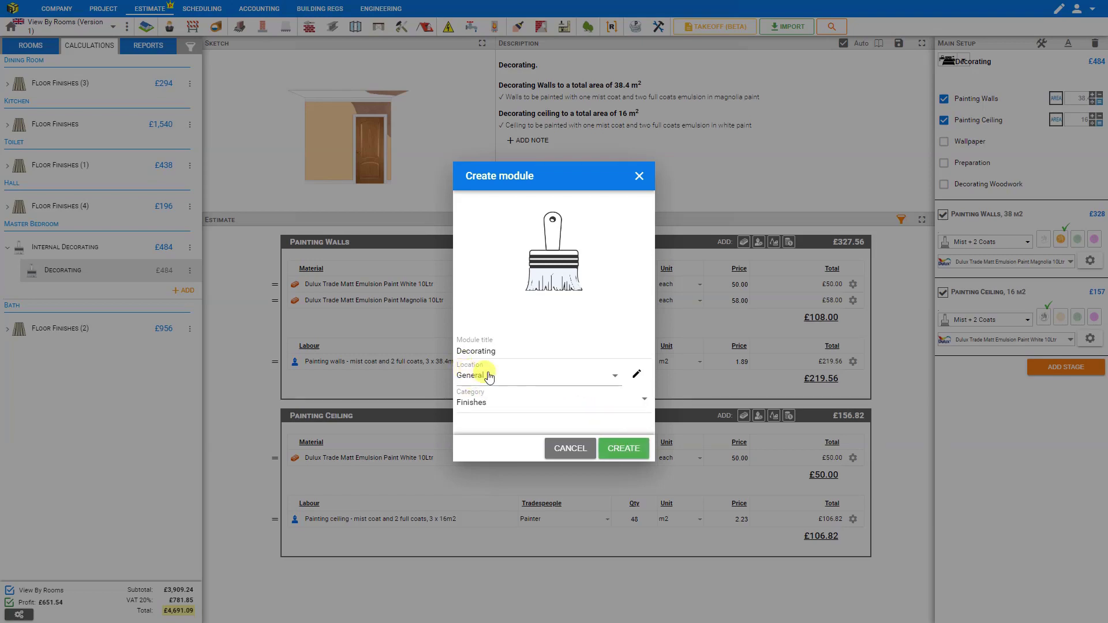
left_click(615, 379)
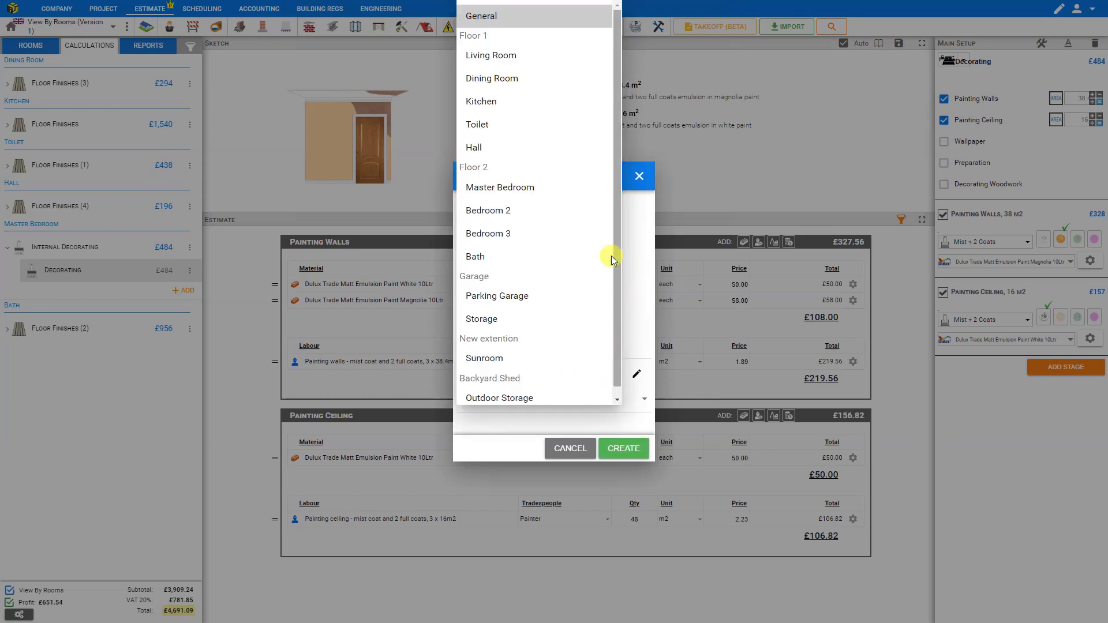
left_click_drag(615, 192, 615, 209)
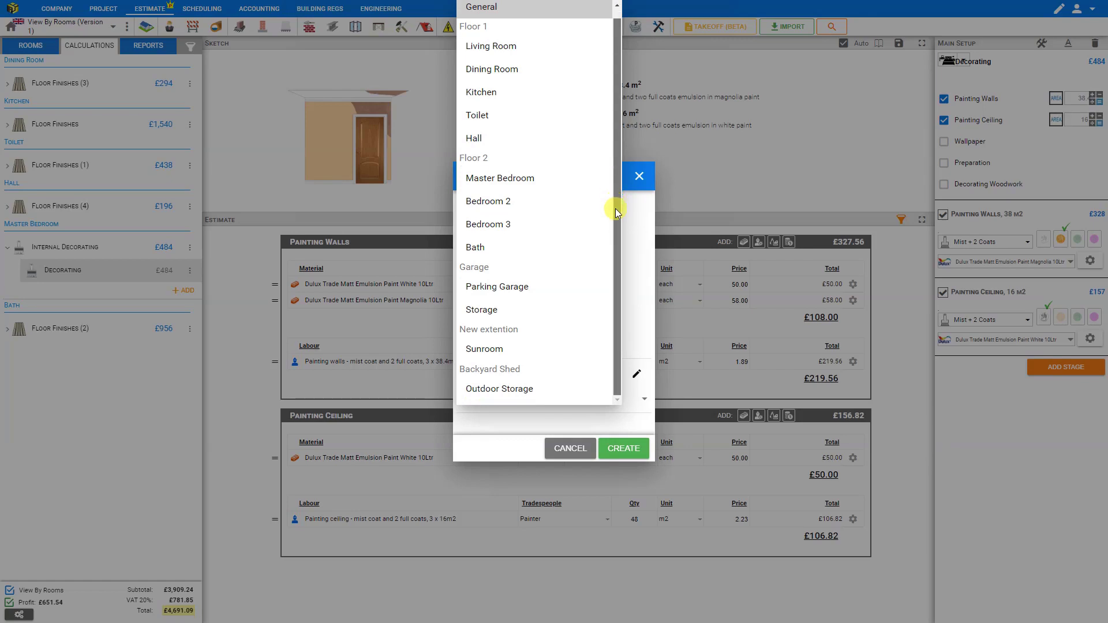
left_click(500, 389)
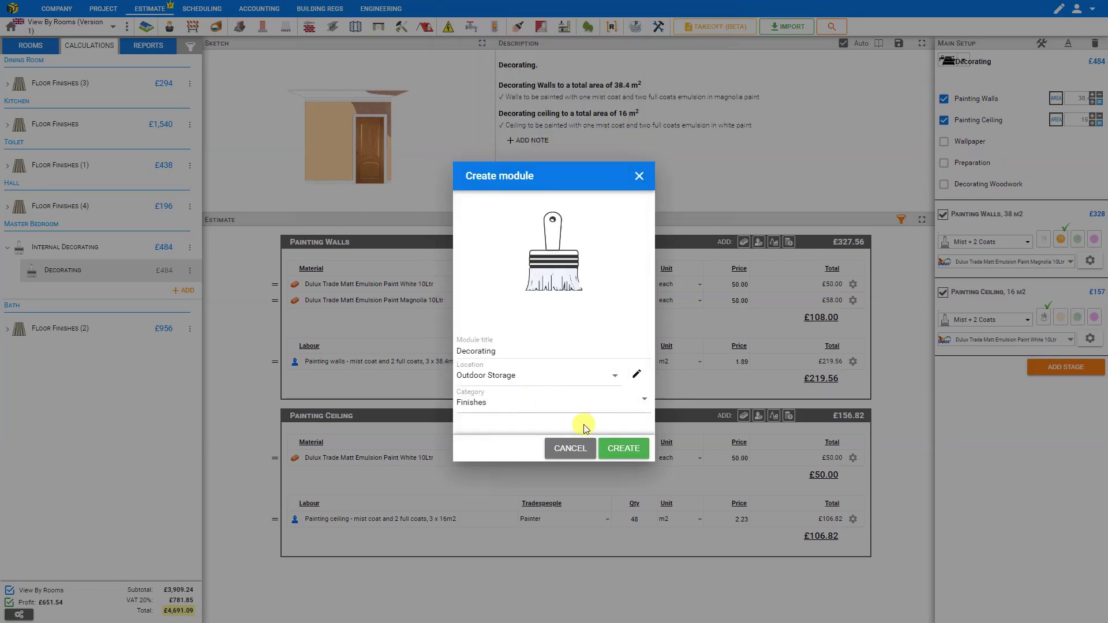
left_click(634, 448)
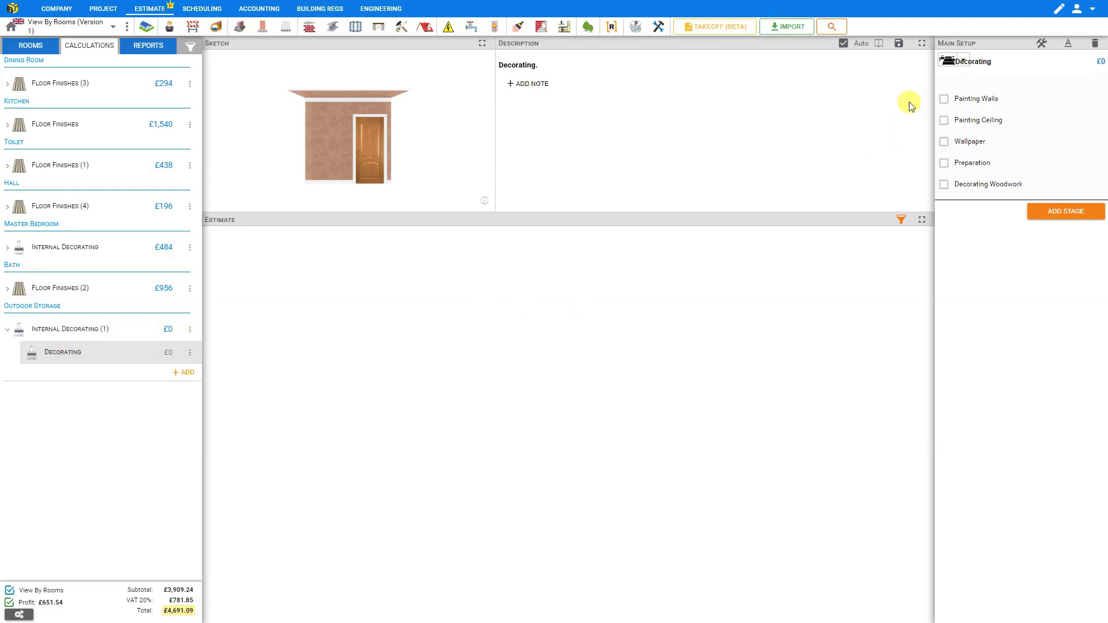
- Enable Painting Walls in the Outdoor Storage decorating calculation and save the room's 38.4 m² walls area from the room data
left_click(943, 102)
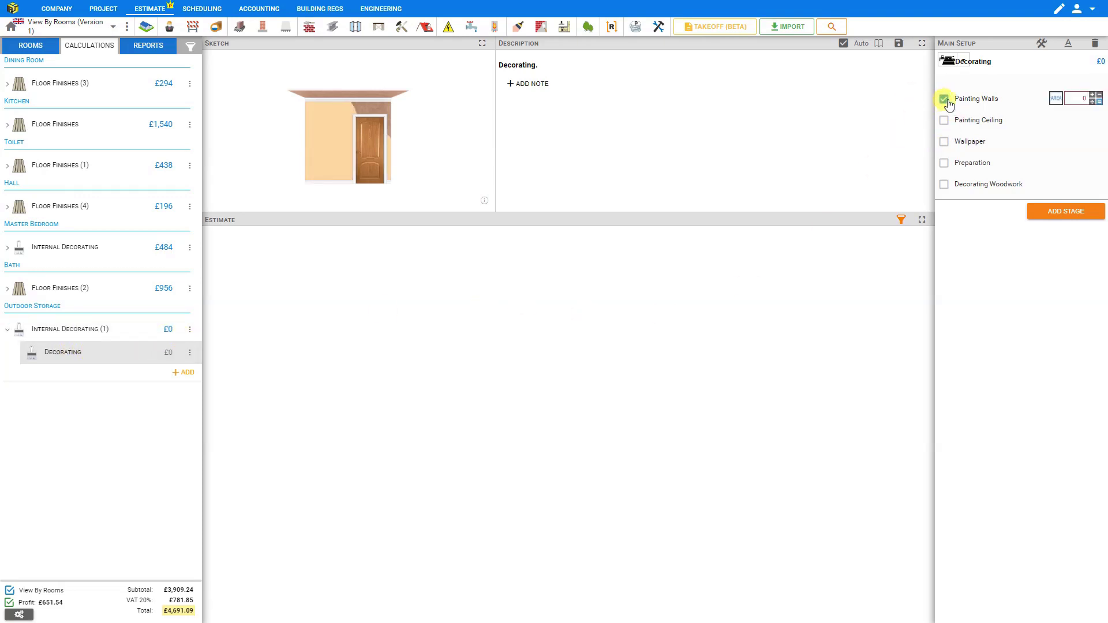
left_click(1095, 99)
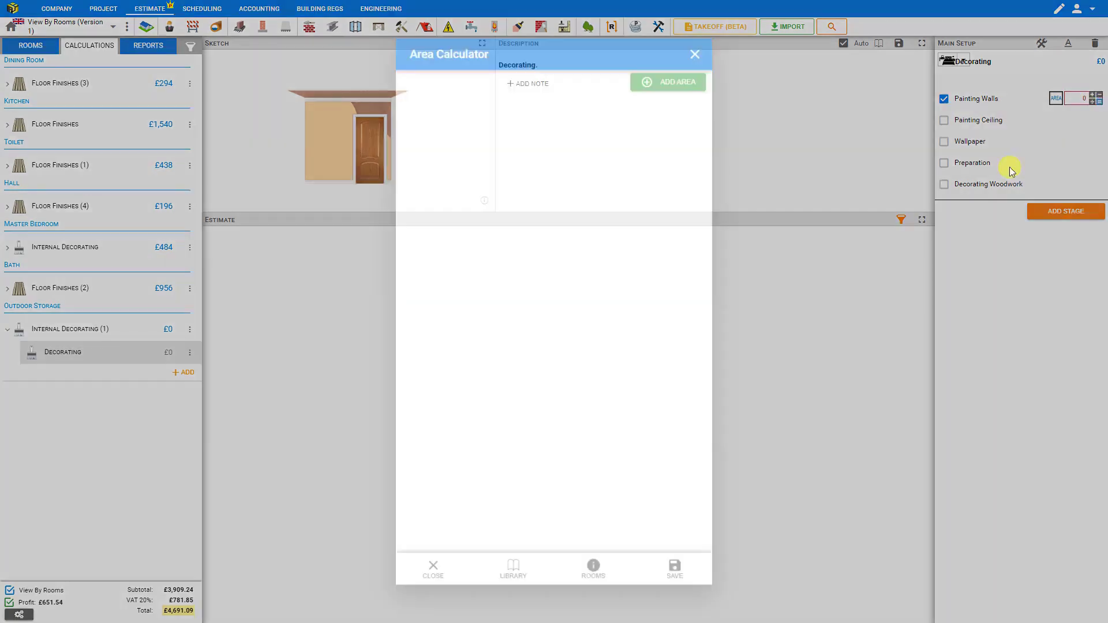
left_click(590, 547)
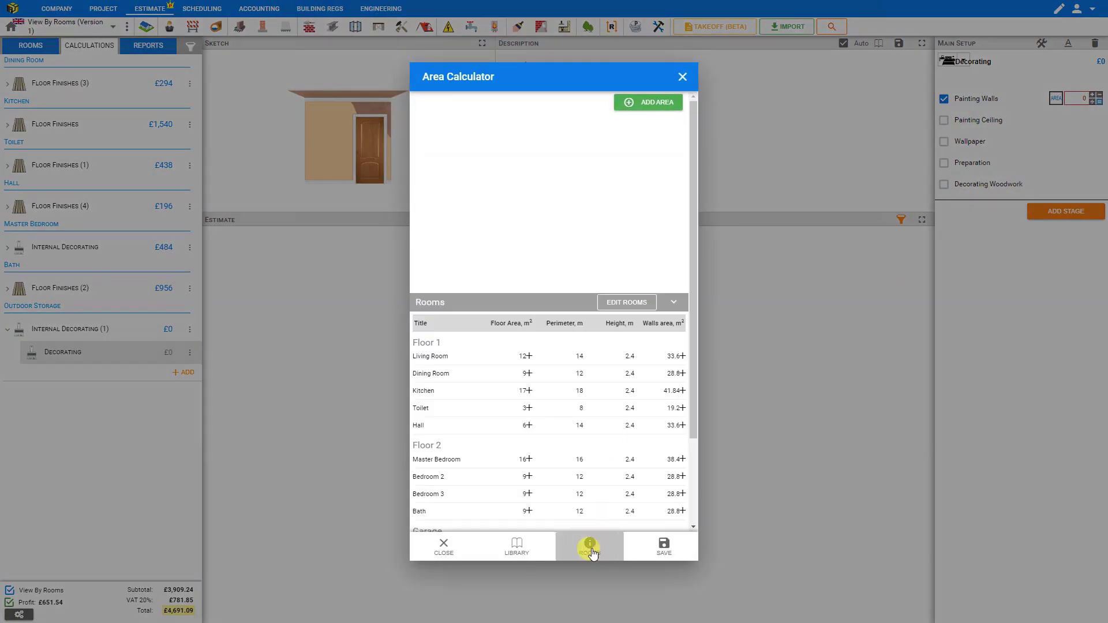
scroll(500, 519, "down", 2)
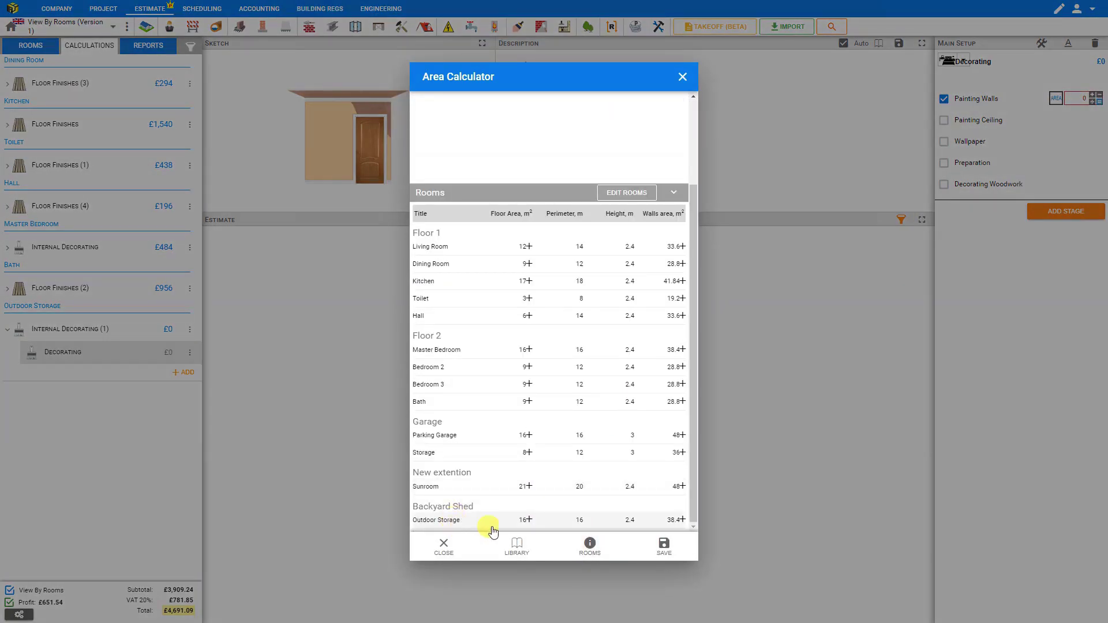
left_click(682, 520)
left_click(663, 545)
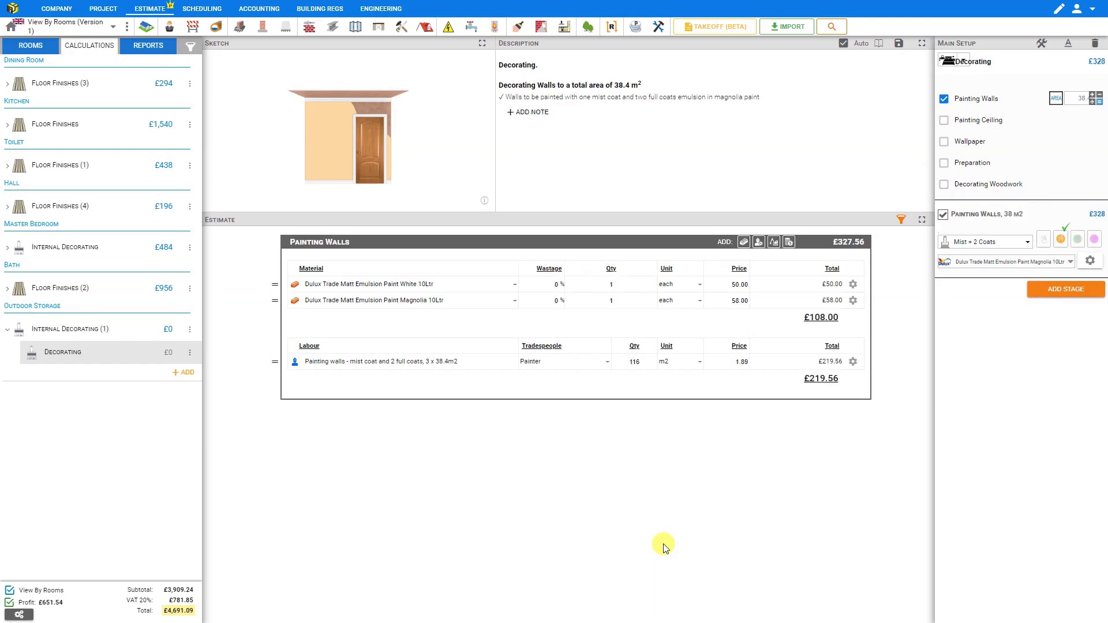
- Duplicate the Internal Decorating (1) module under Outdoor Storage
left_click(190, 352)
left_click(191, 330)
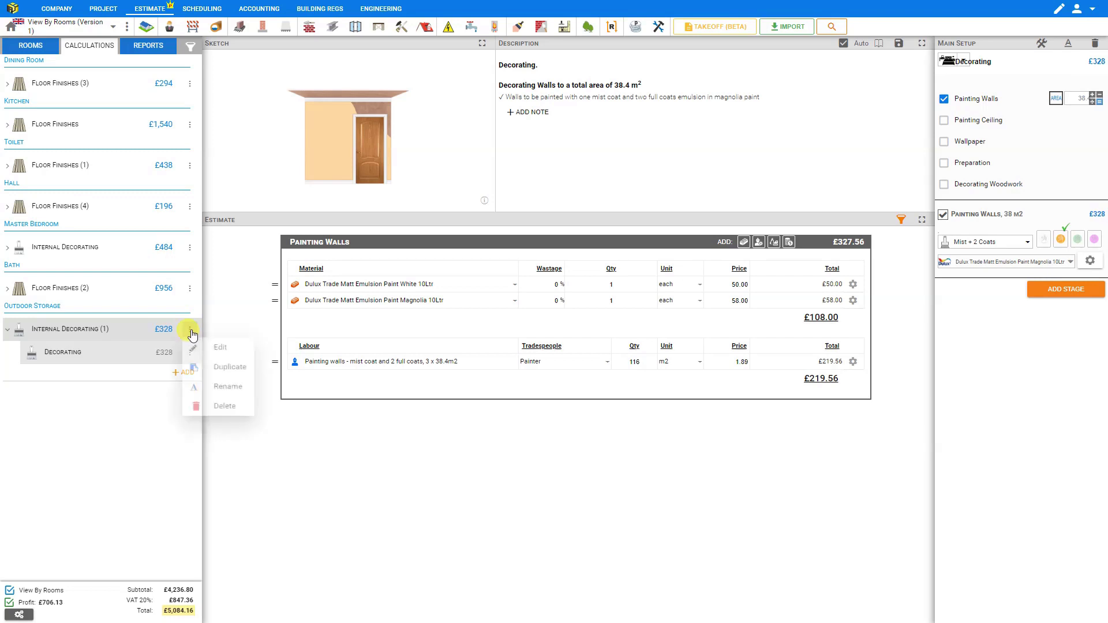
left_click(230, 380)
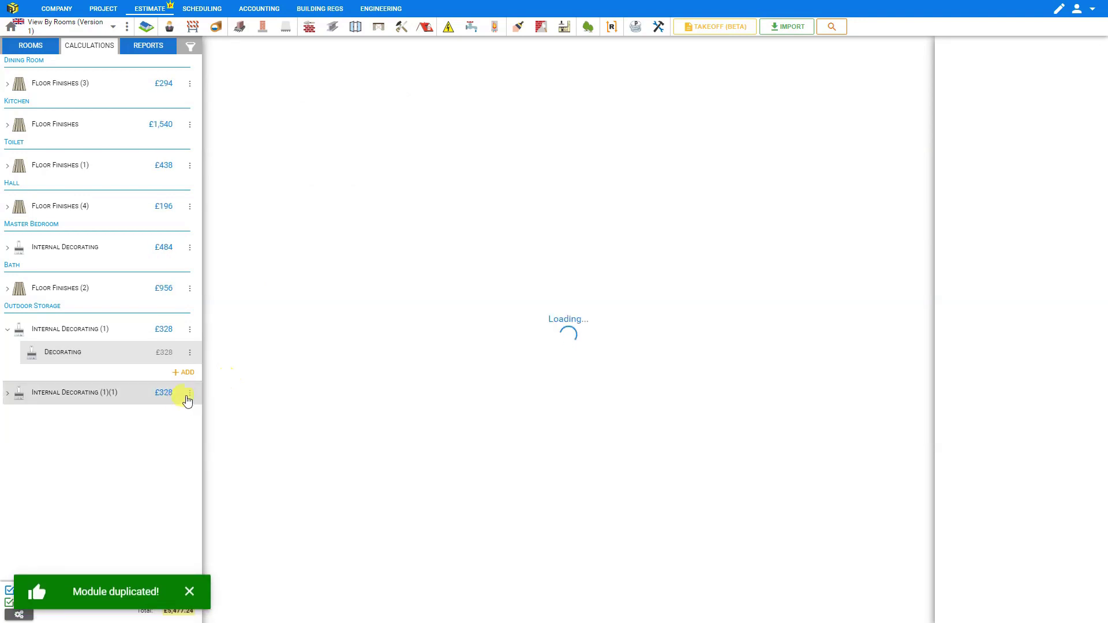
- Set the location of the duplicated Internal Decorating (1)(1) module to Sunroom
left_click(190, 394)
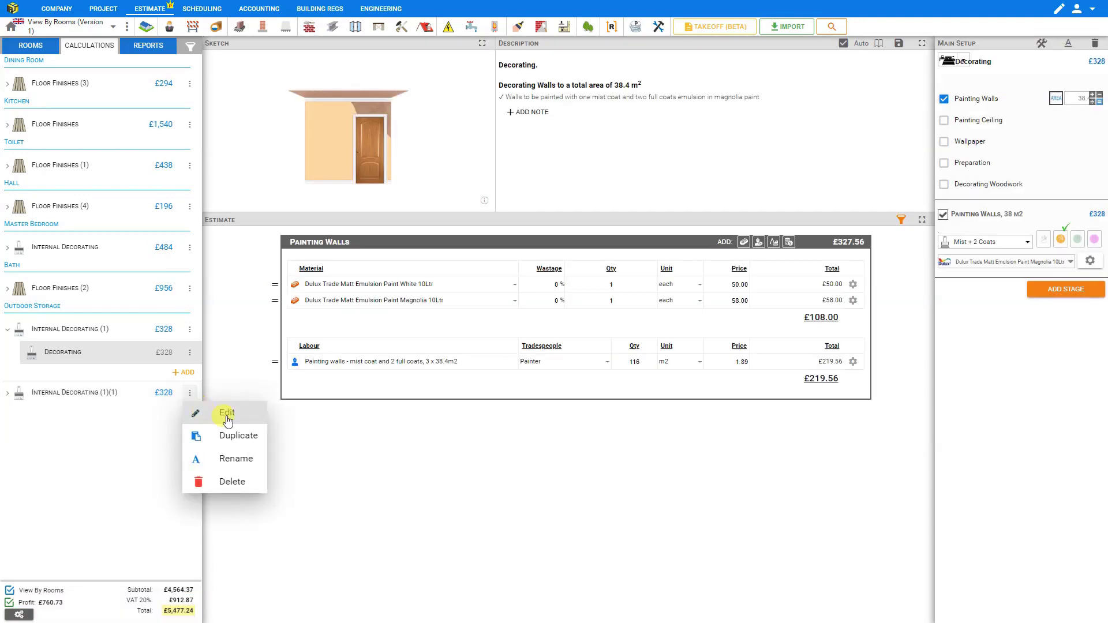
left_click(228, 413)
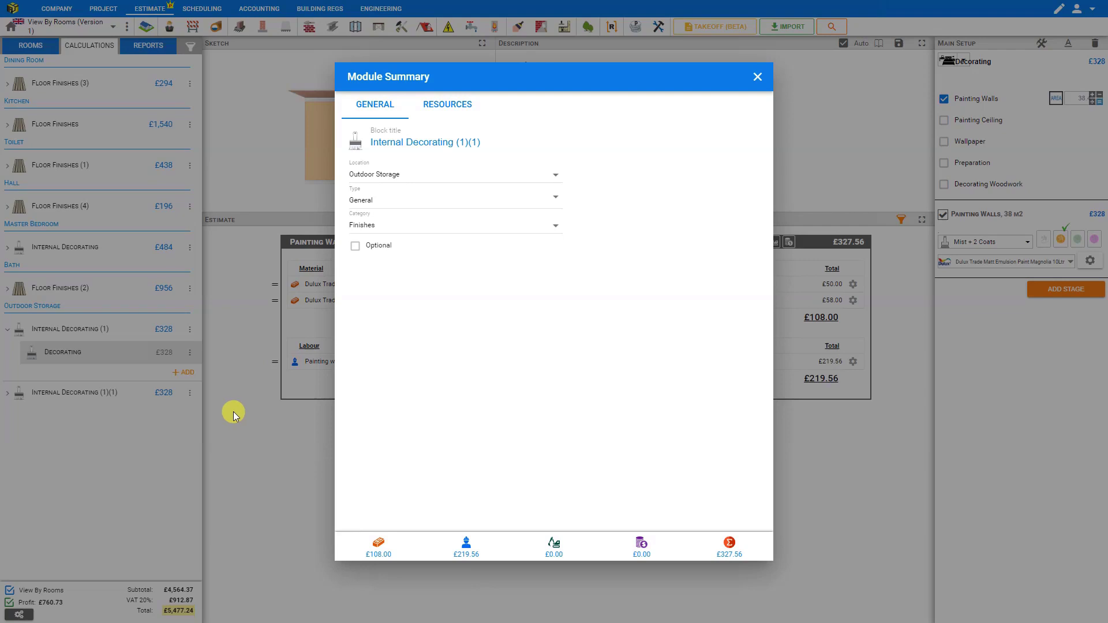
left_click(383, 180)
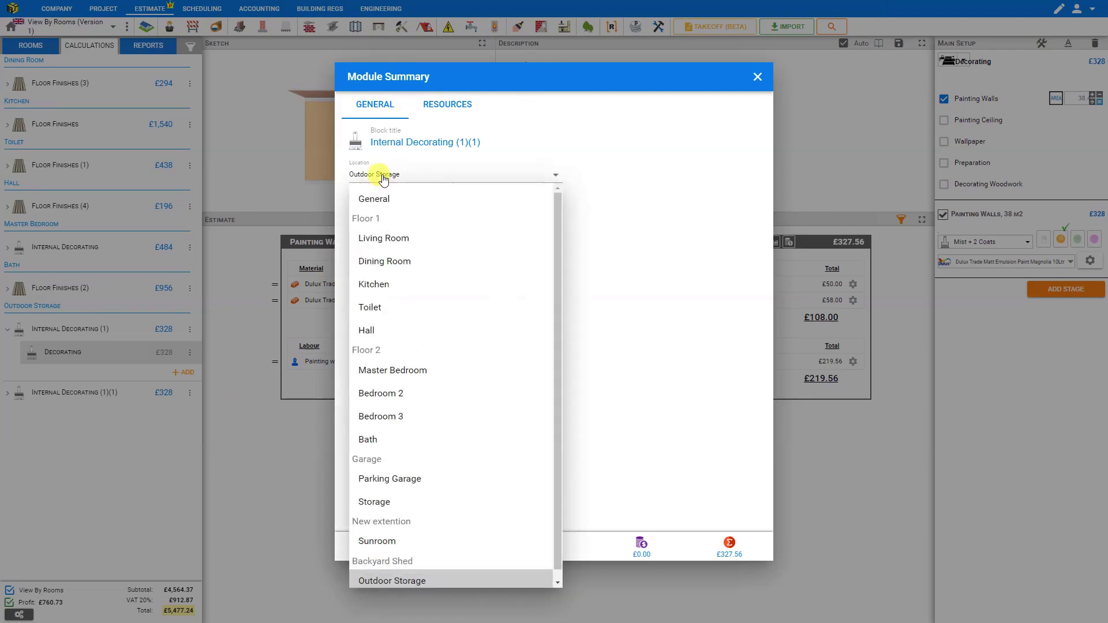
left_click(402, 543)
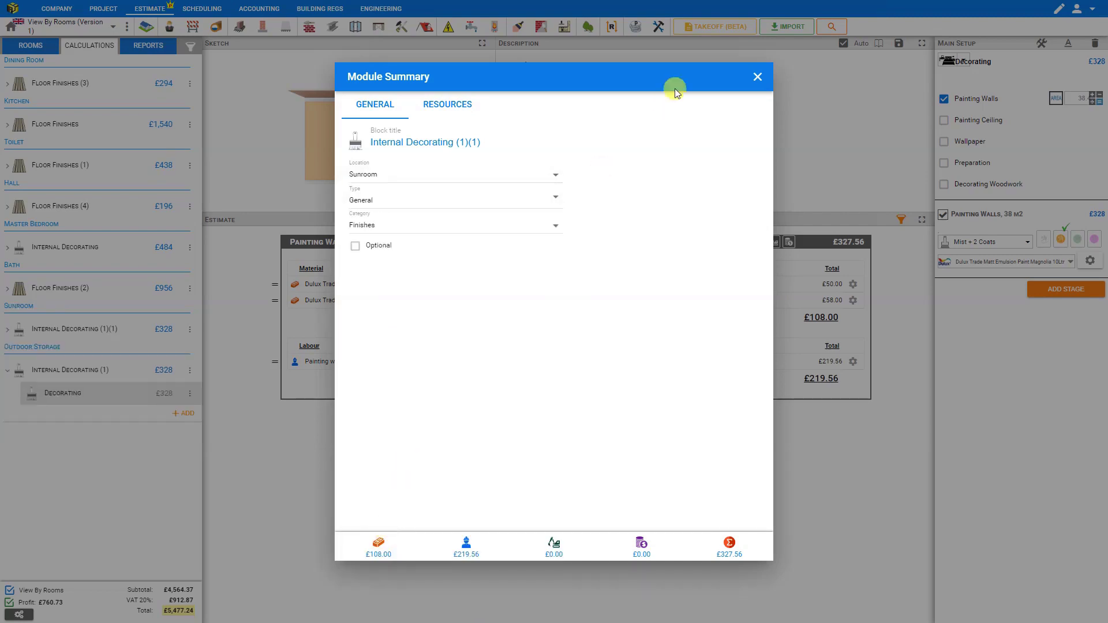
left_click(755, 77)
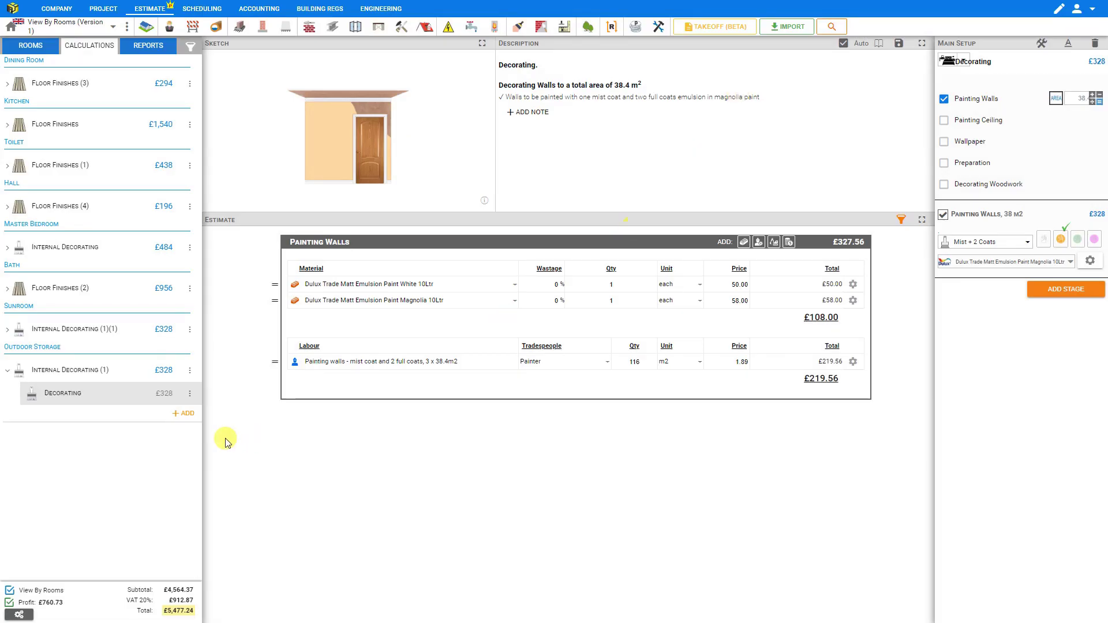
- Replace the Outdoor Storage area in the Sunroom decorating calculation with the Sunroom's 48 m² walls area from the room data and save
left_click(60, 329)
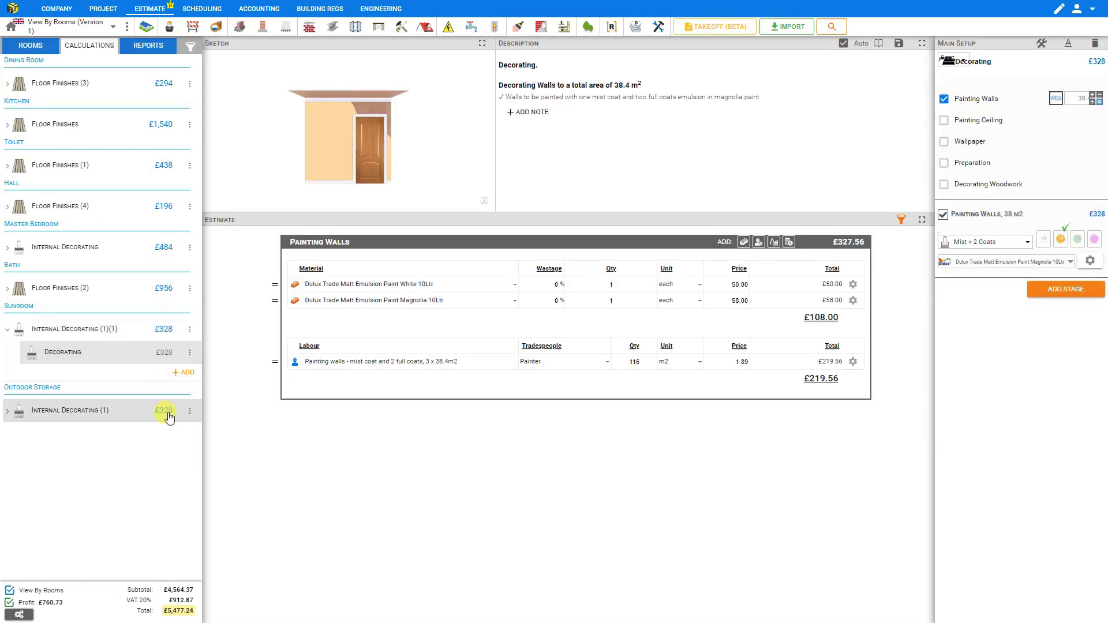
left_click(1096, 101)
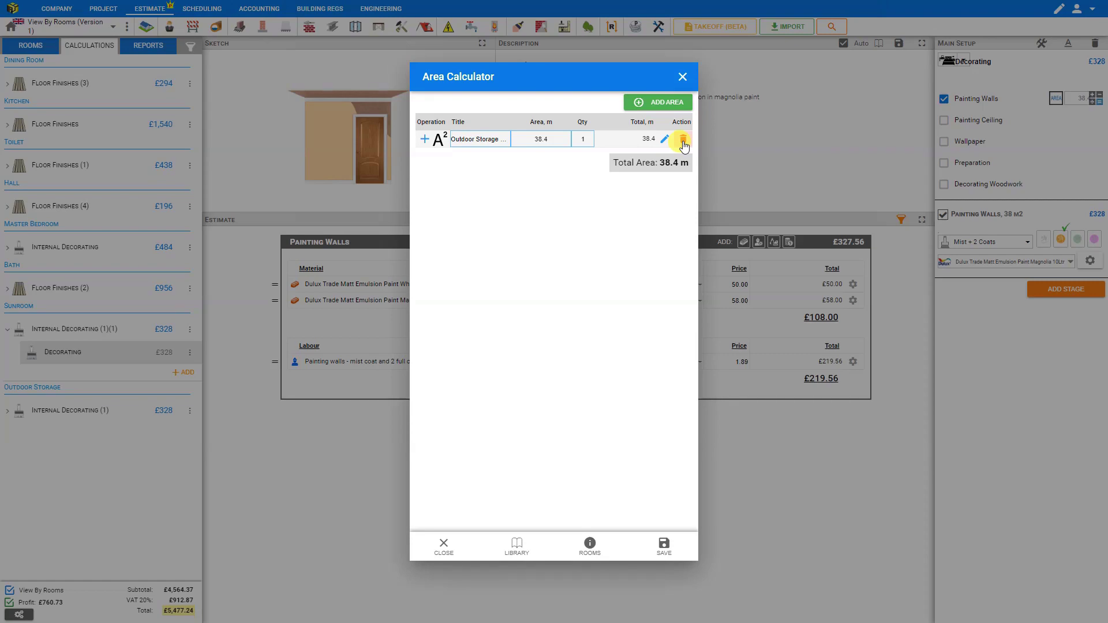
left_click(682, 140)
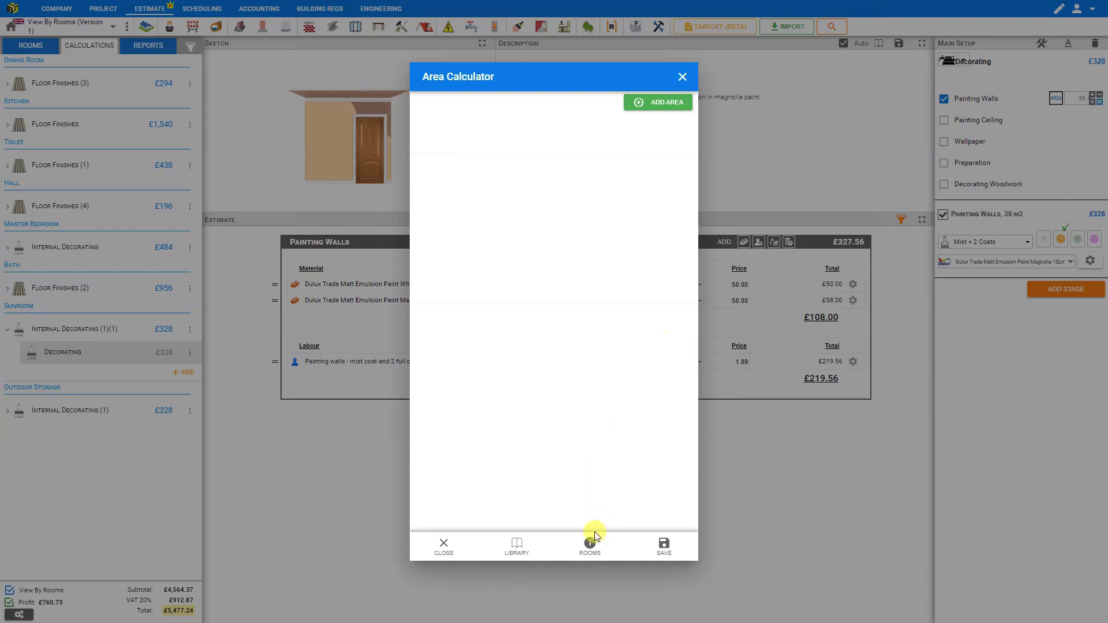
left_click(589, 551)
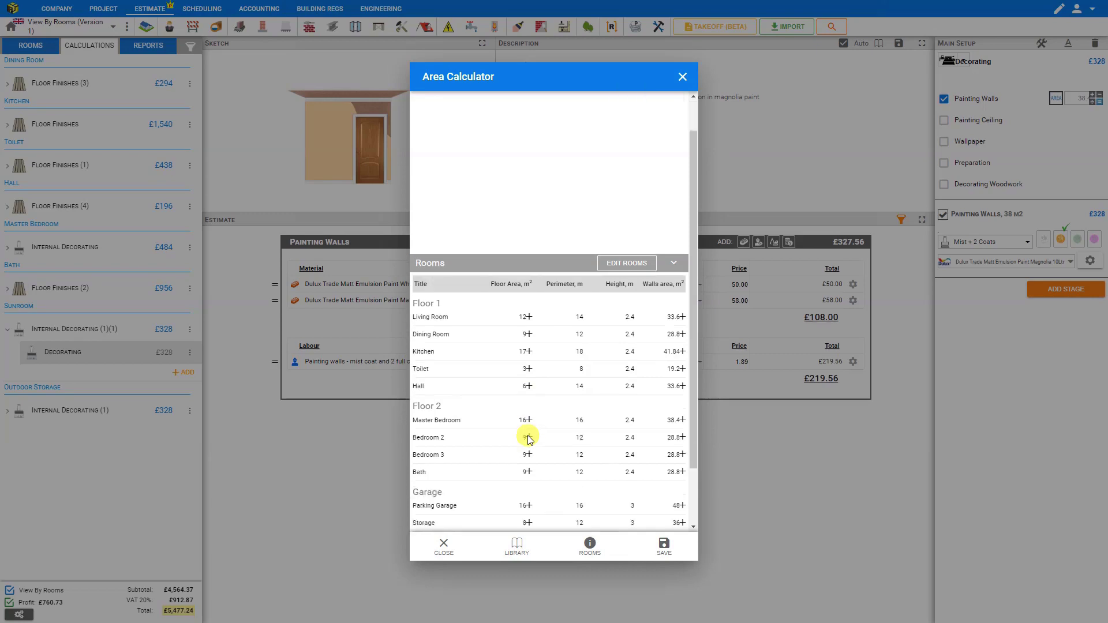
scroll(531, 433, "down", 2)
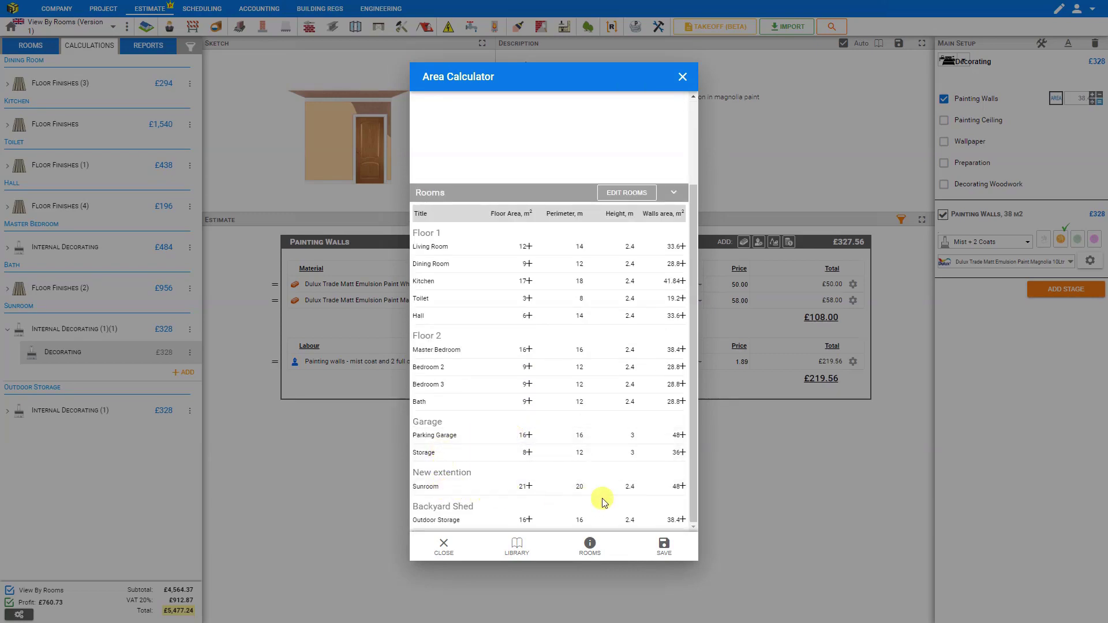
left_click(681, 486)
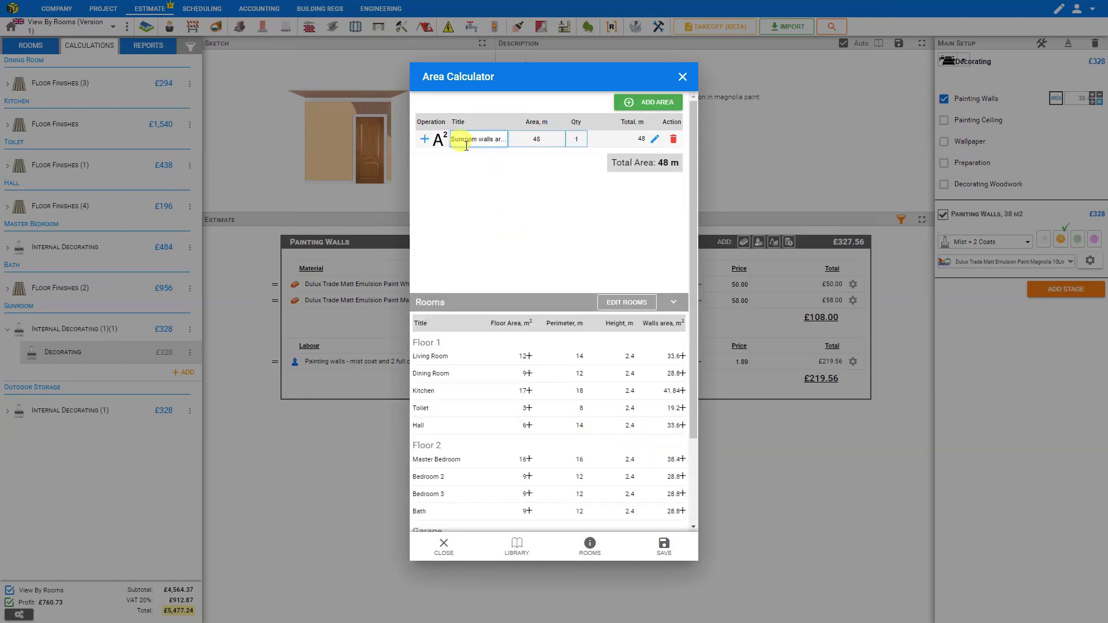
left_click(681, 78)
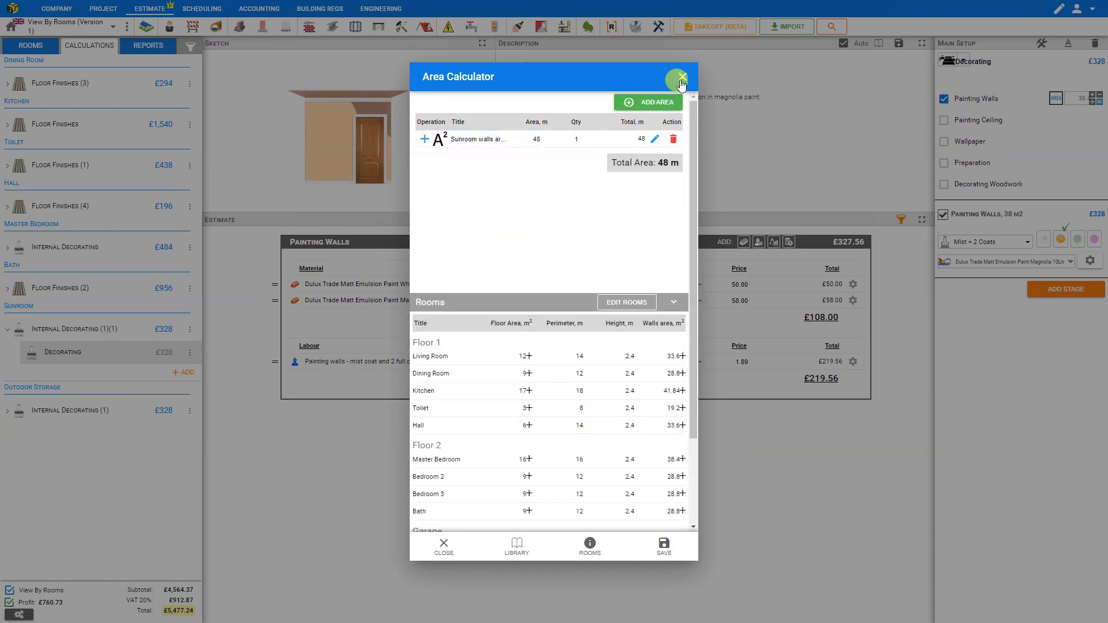
left_click(663, 545)
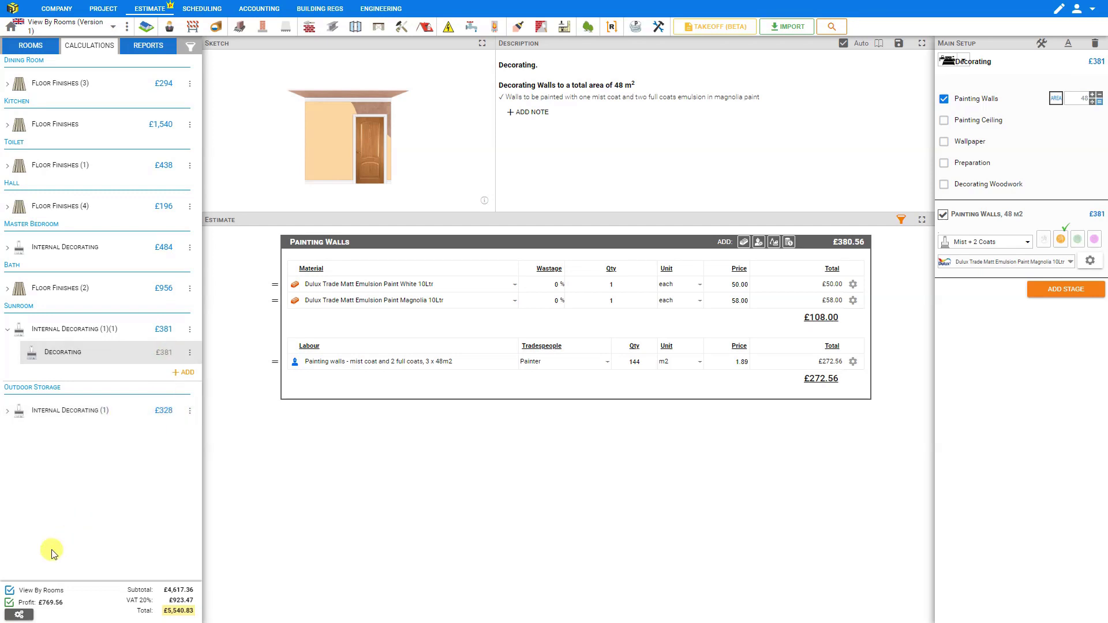
- Switch the calculations list from room grouping to category grouping and back to View By Rooms
left_click(9, 591)
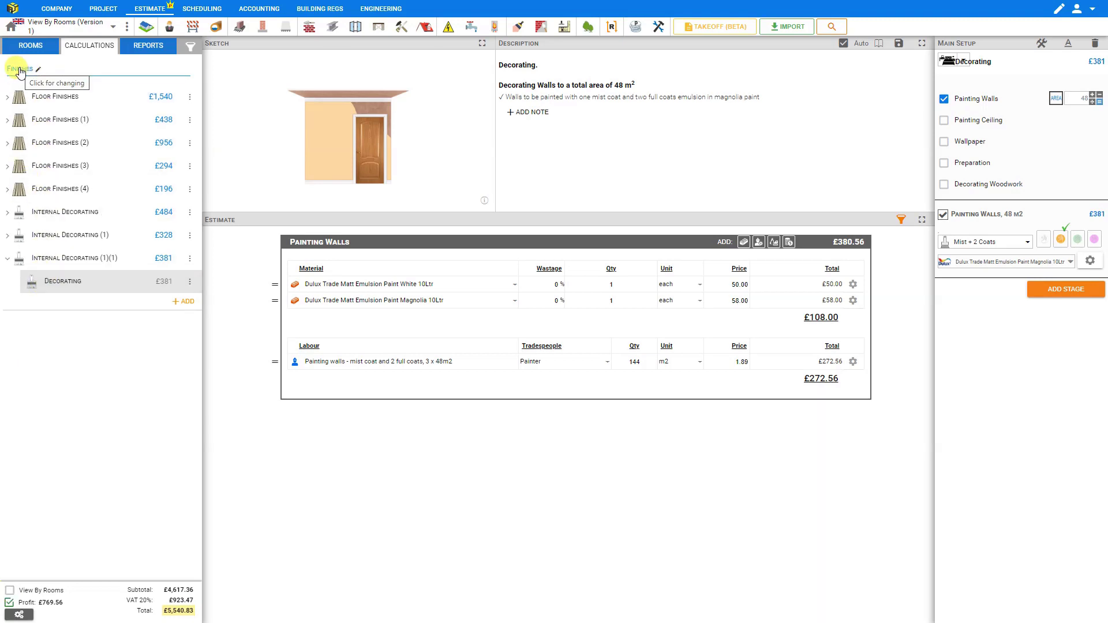
left_click(11, 592)
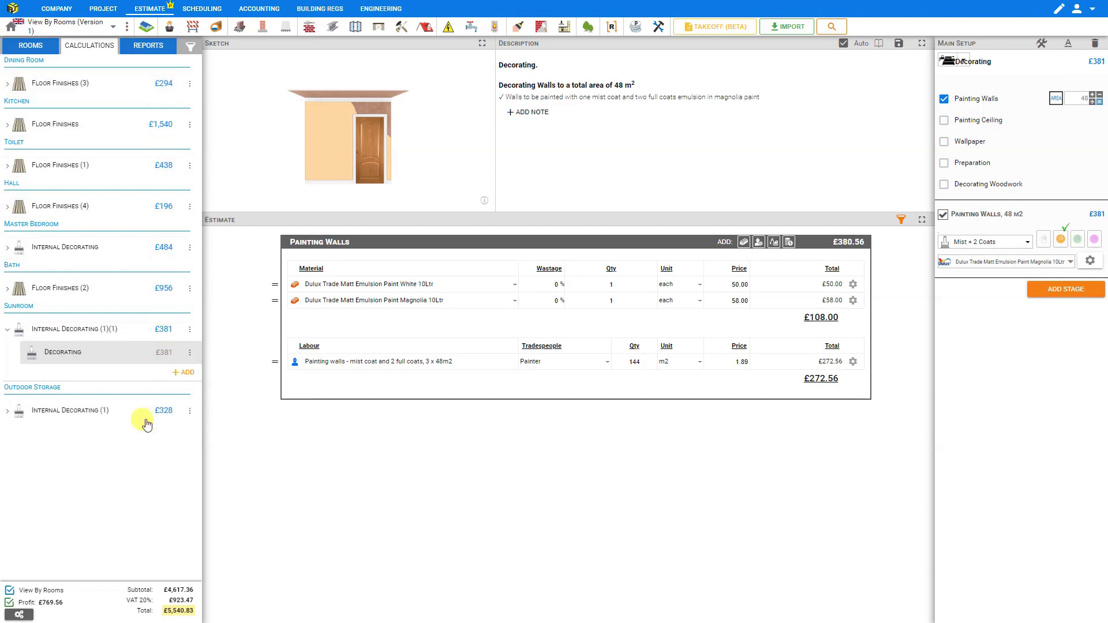
- Open the Quote report and review it room by room down to the totals
left_click(148, 52)
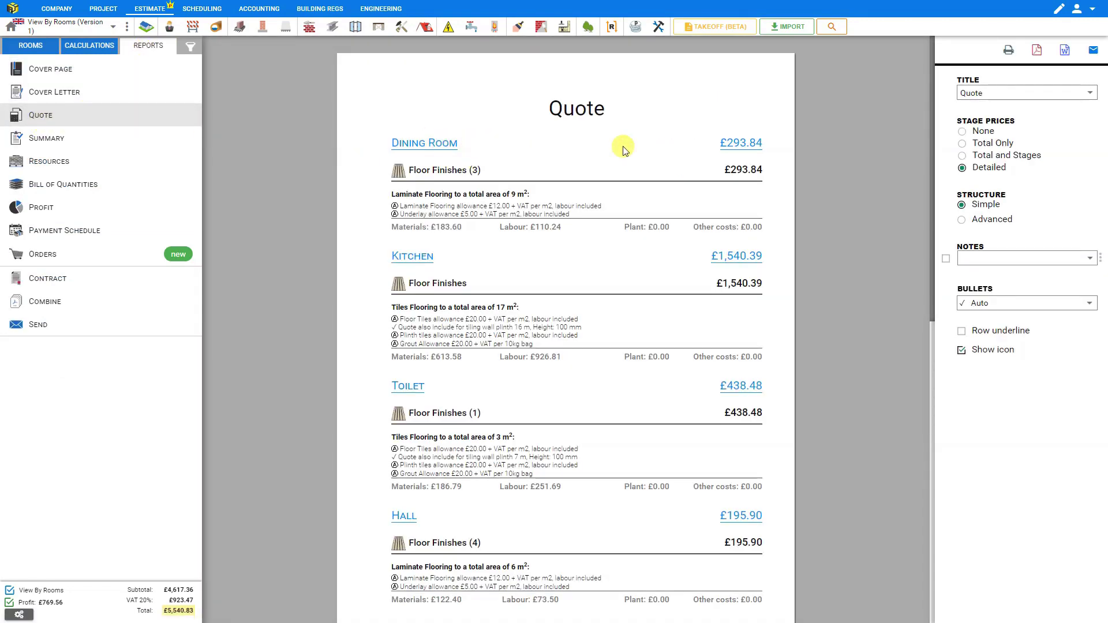
scroll(786, 179, "down", 2)
scroll(785, 184, "down", 9)
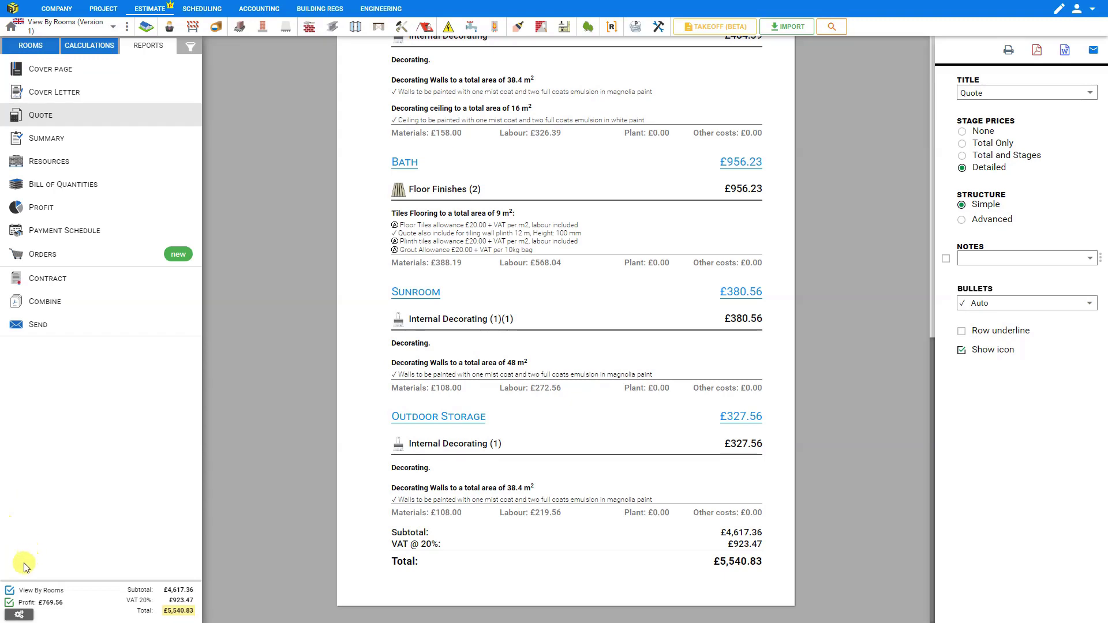
- Compare the quote with View By Rooms turned off and on, reviewing all sections of both layouts
left_click(10, 591)
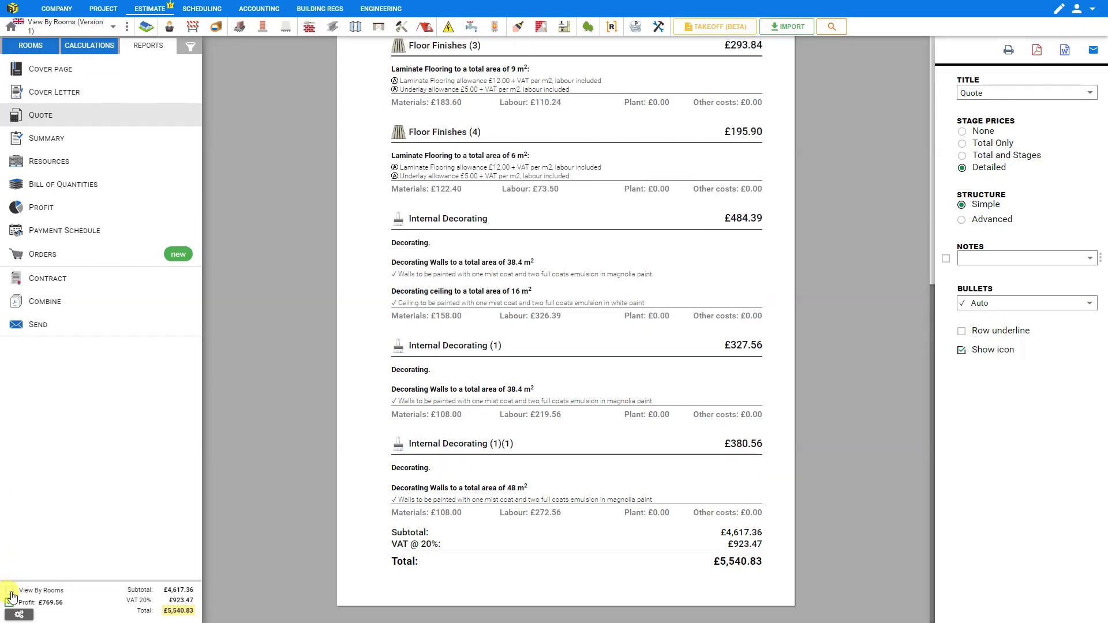
scroll(504, 369, "up", 8)
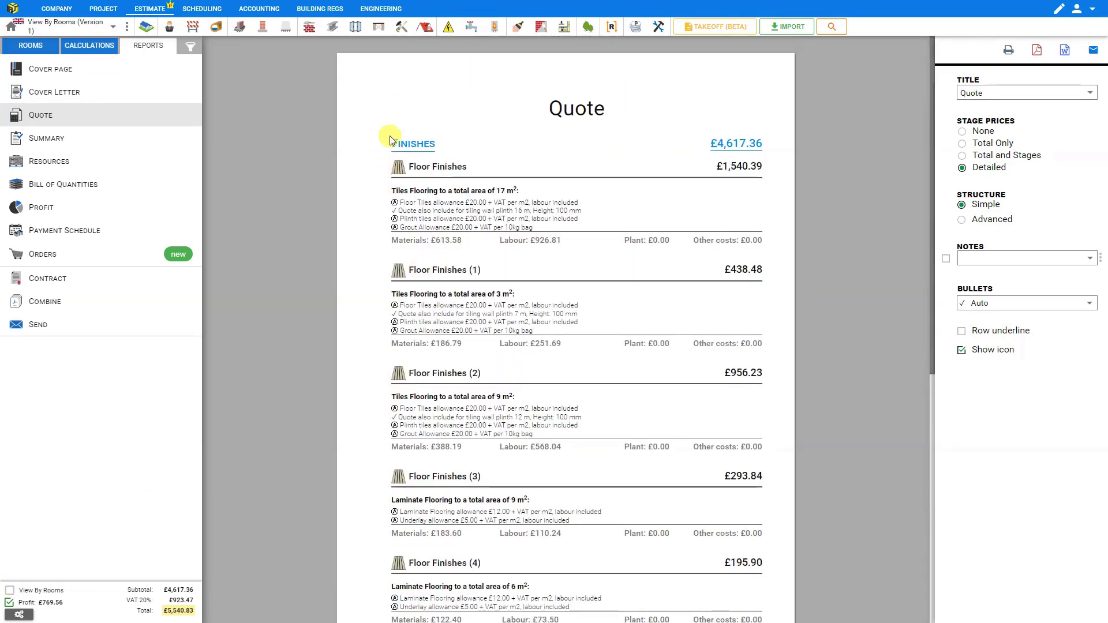
mouse_move(431, 167)
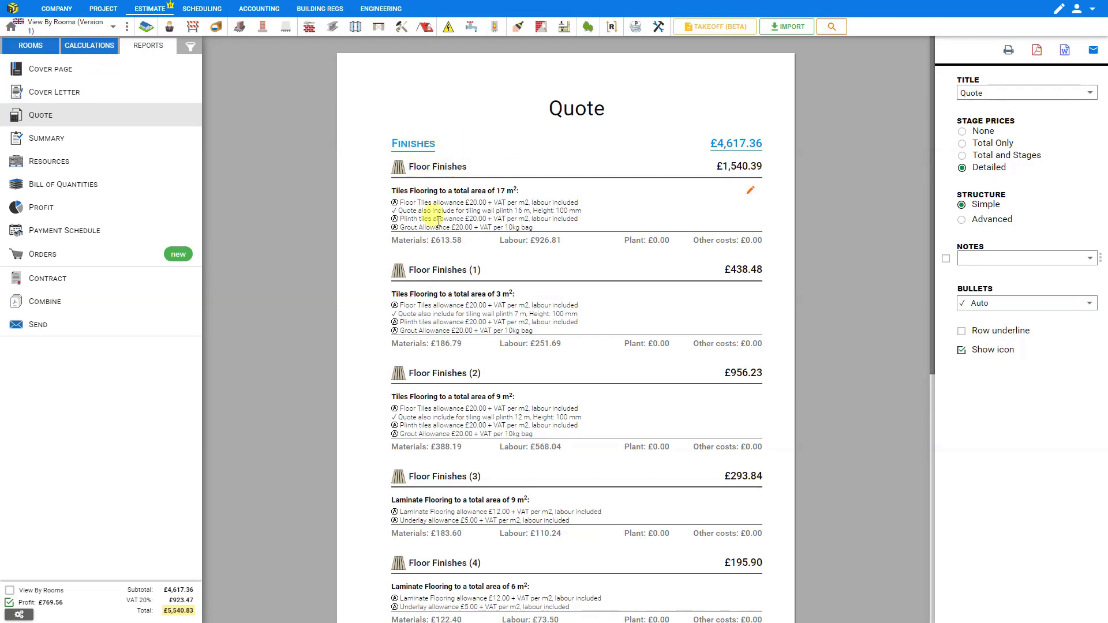
scroll(439, 253, "down", 8)
scroll(436, 265, "up", 8)
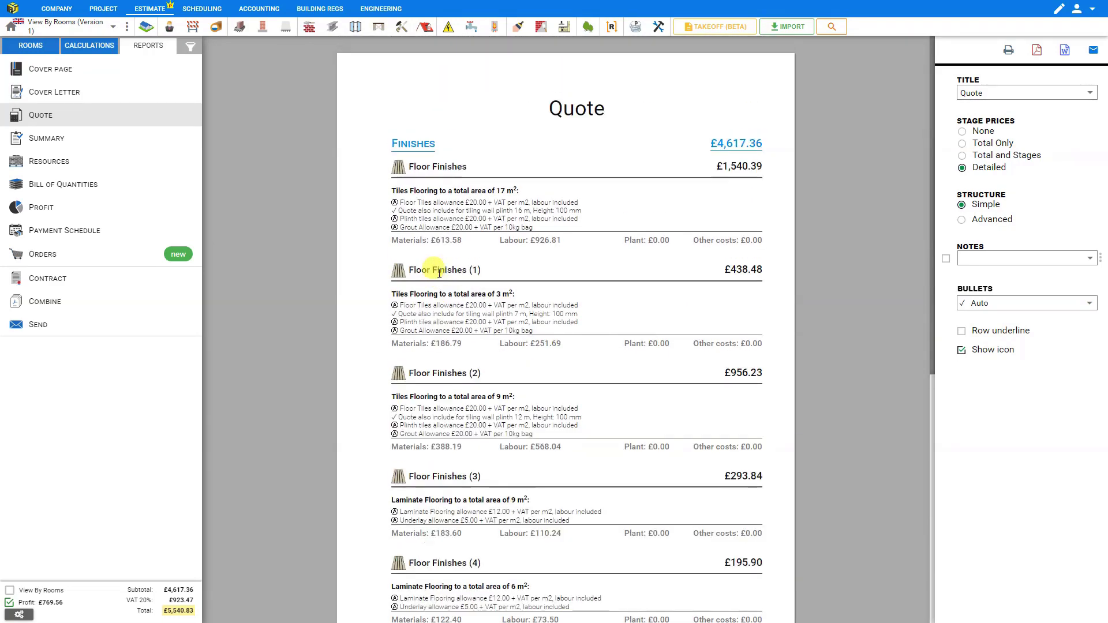
left_click(9, 590)
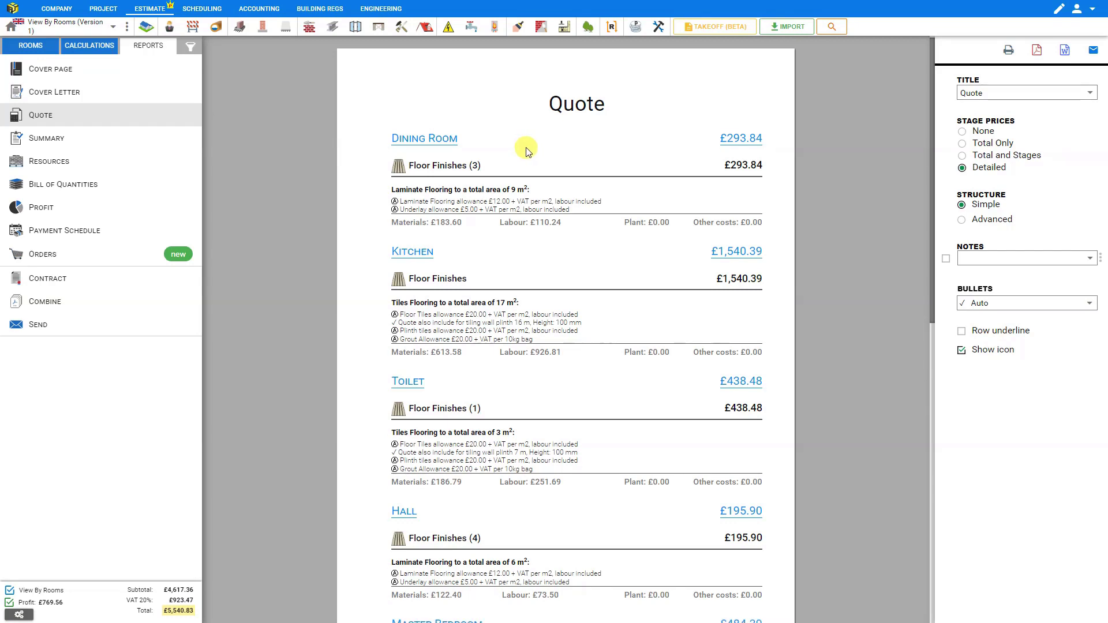
scroll(525, 151, "down", 12)
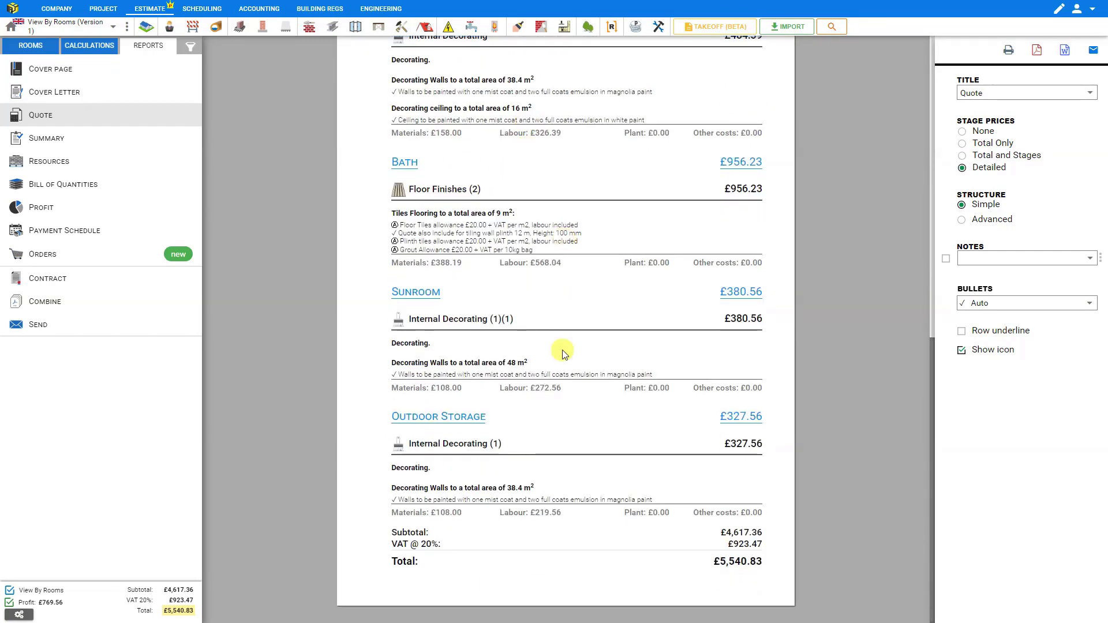
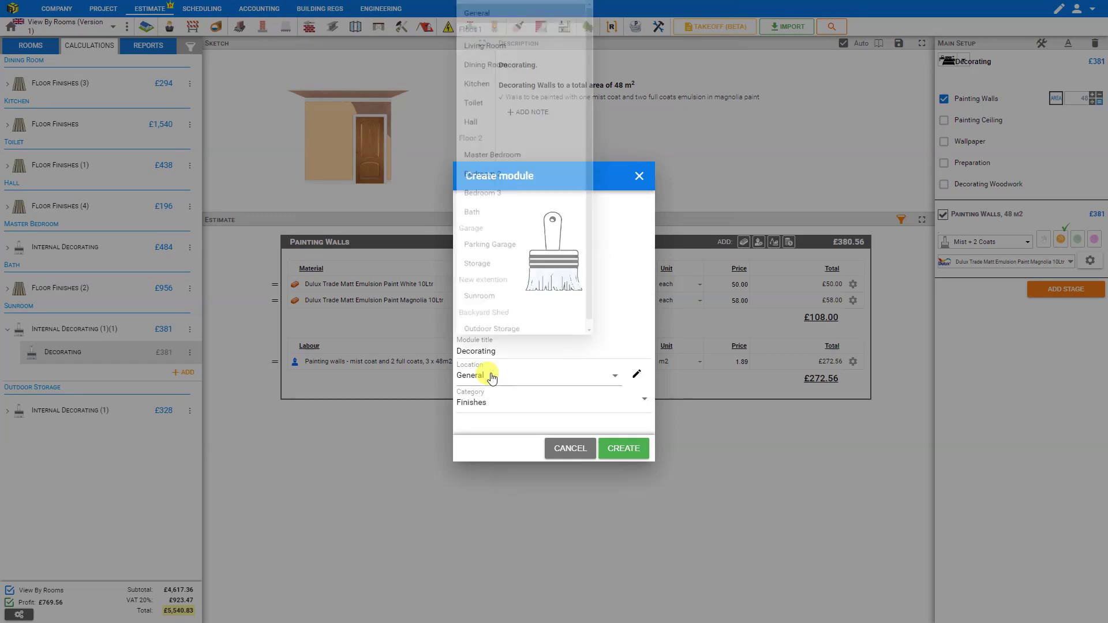
- Create a Decorating module located in the Kitchen and enable Wallpaper with the room's 41.84 m² walls area from the room data
left_click(491, 102)
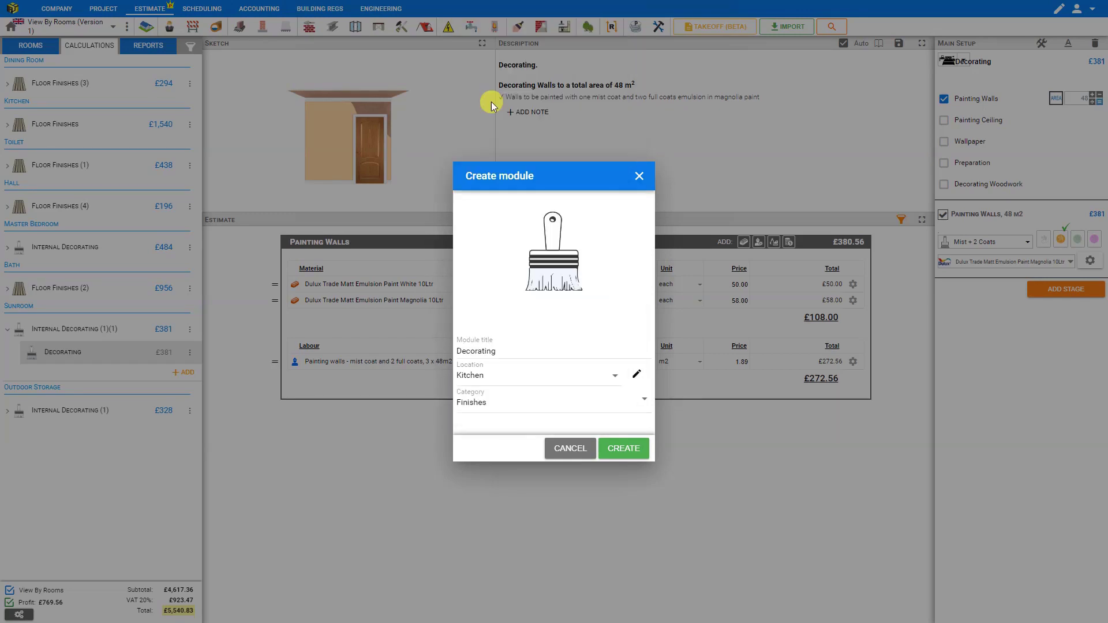
left_click(626, 453)
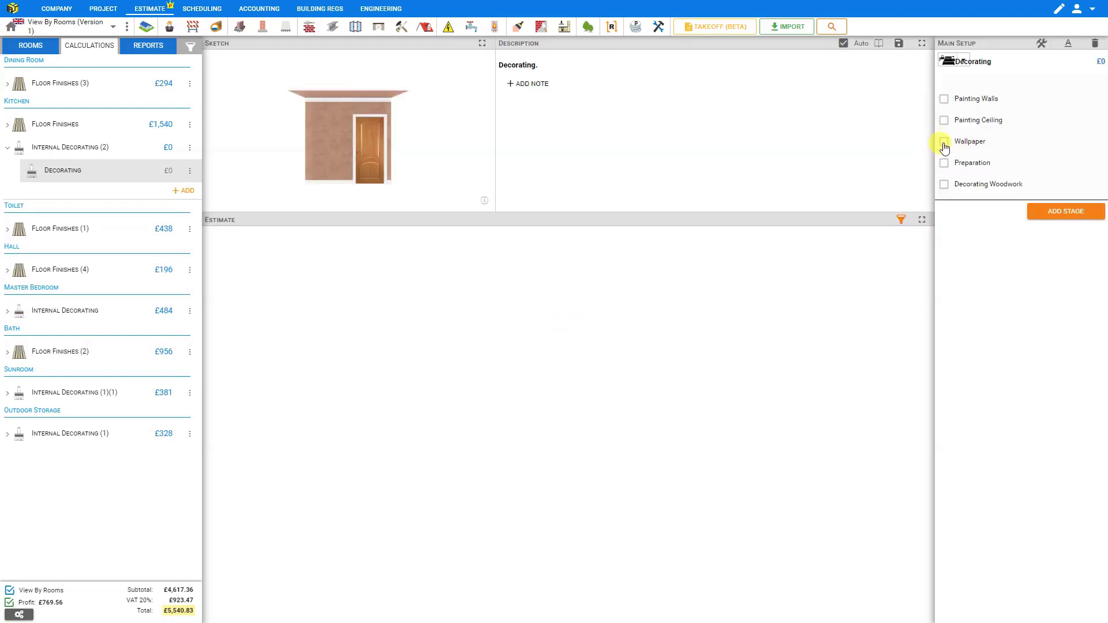
left_click(943, 142)
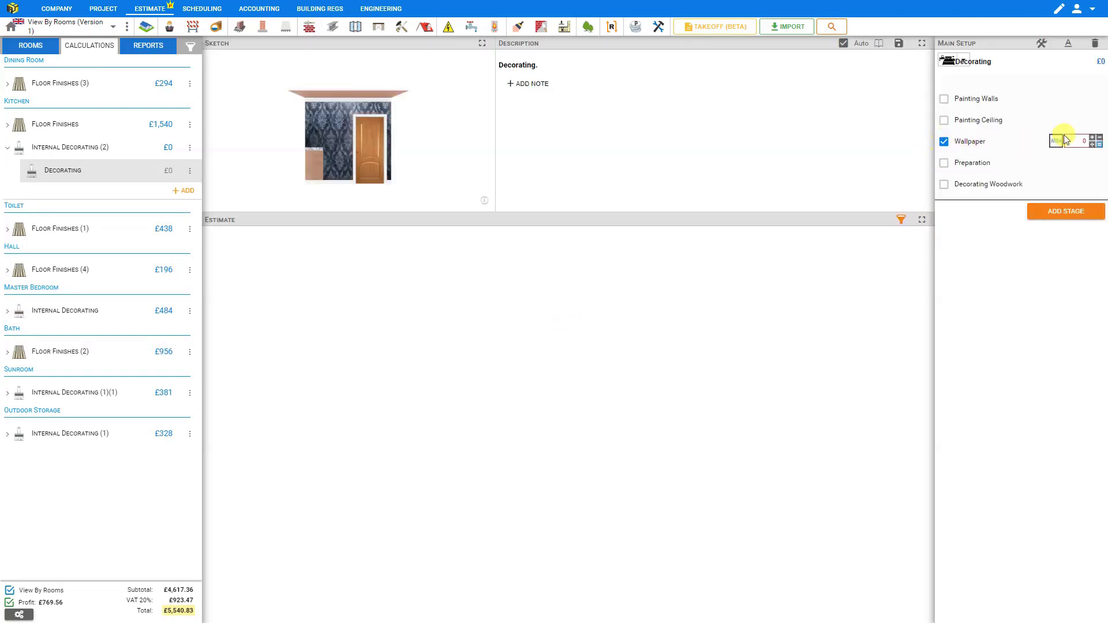
left_click(1096, 143)
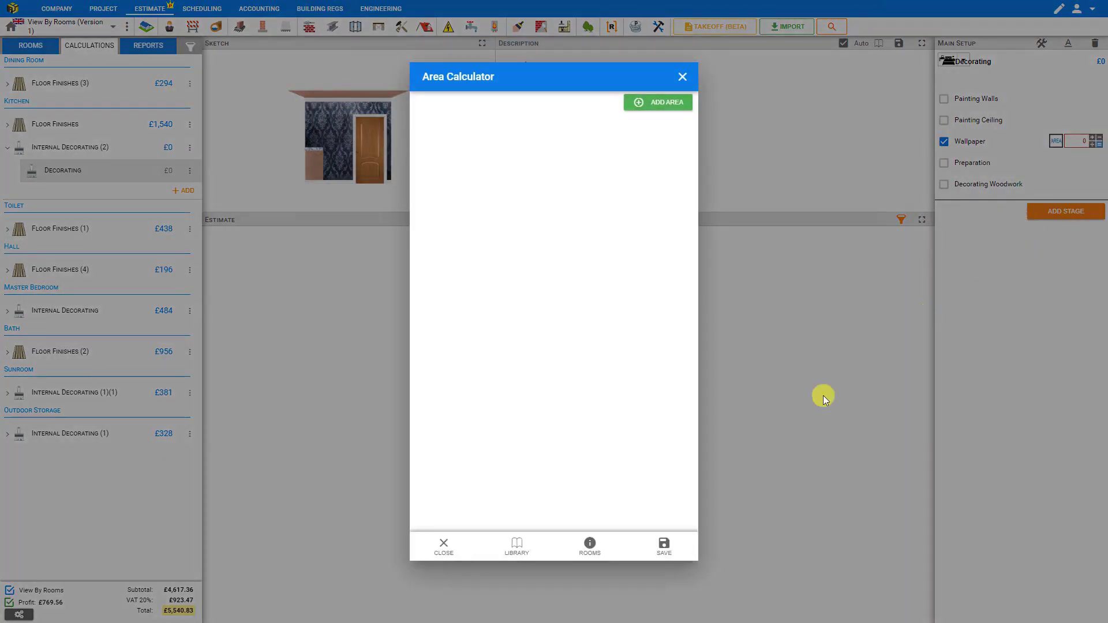
left_click(589, 545)
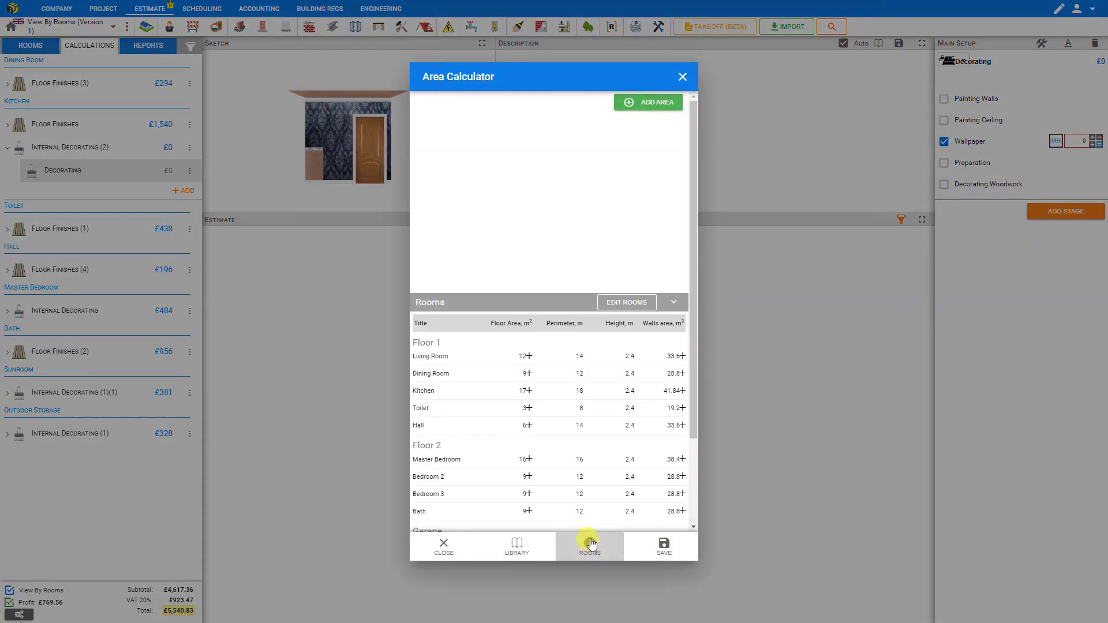
left_click(683, 393)
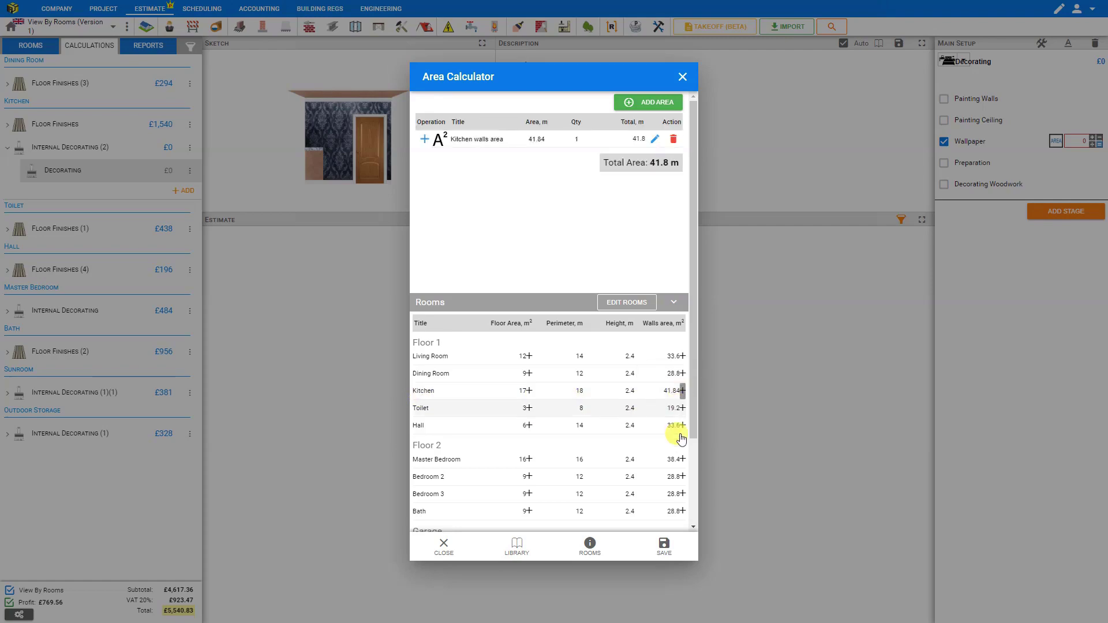
left_click(664, 547)
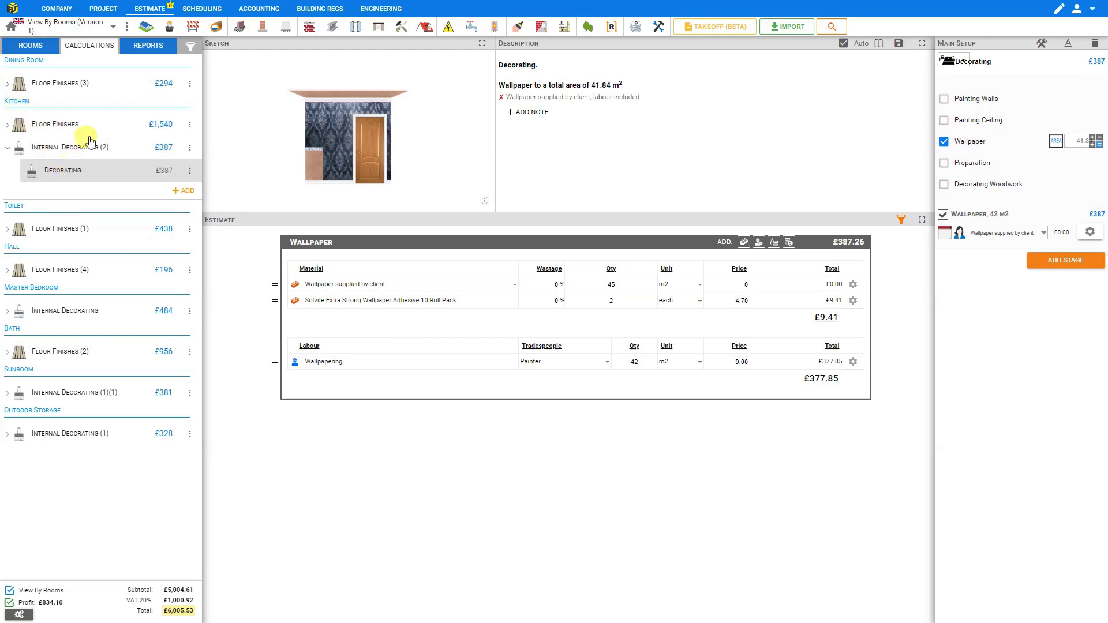
- Open the Quote report and preview its stage prices as None, Total Only, Total and Stages, and Detailed
left_click(139, 49)
left_click(68, 118)
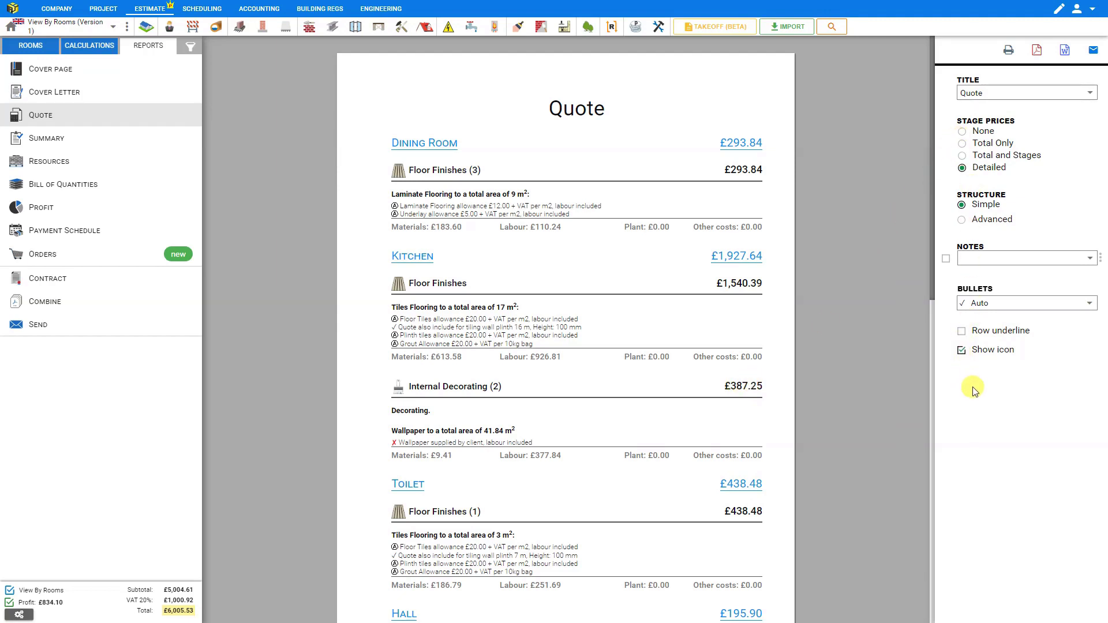
left_click(962, 132)
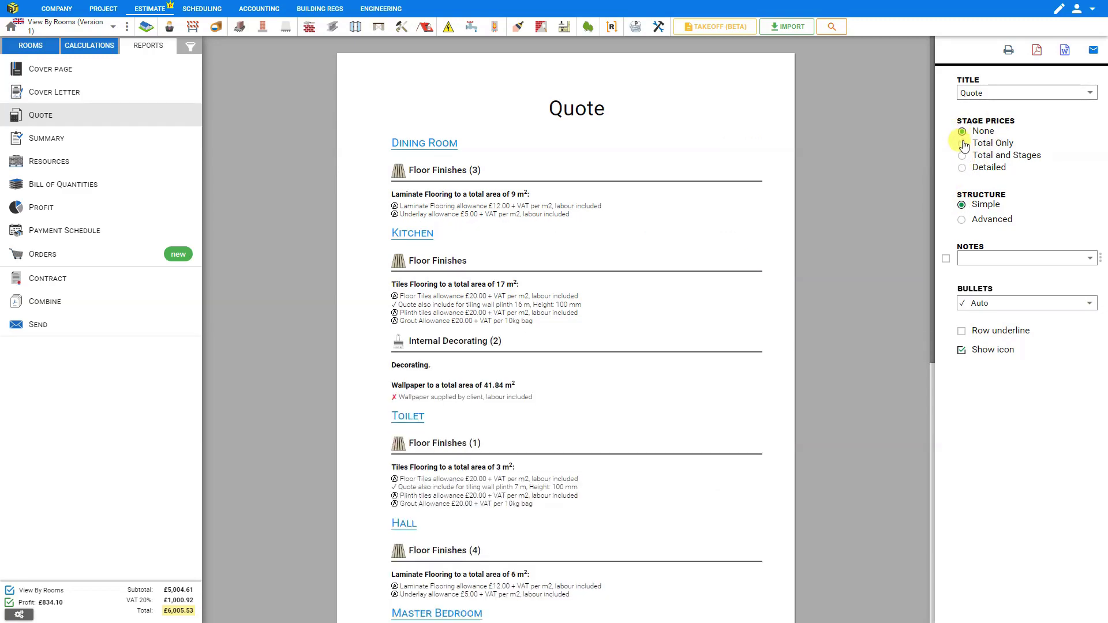
left_click(963, 143)
scroll(776, 225, "down", 9)
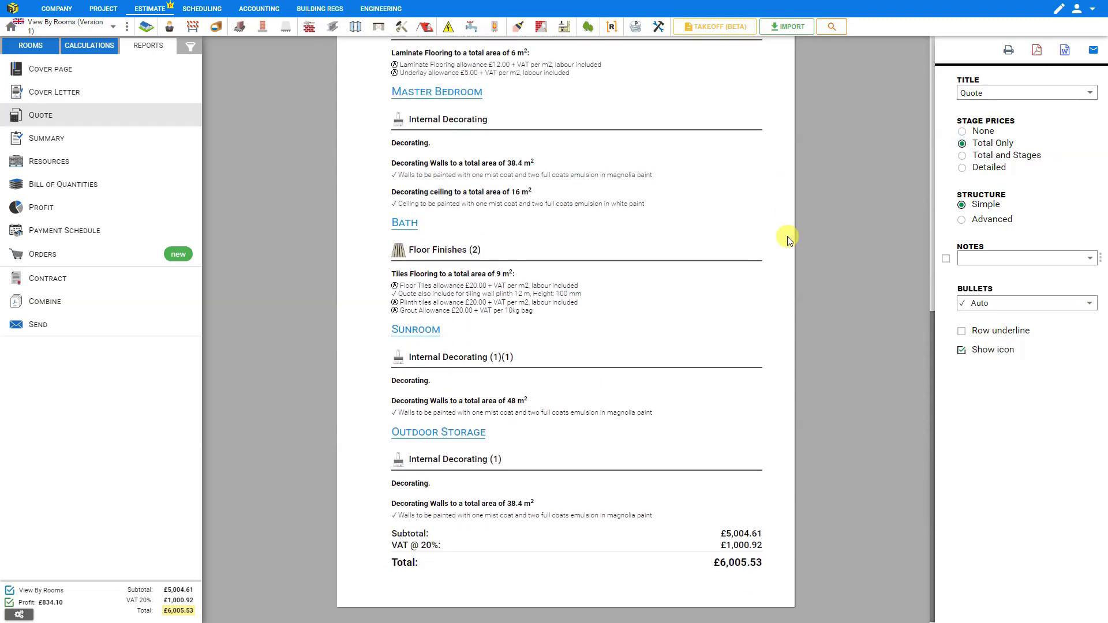
scroll(786, 237, "up", 10)
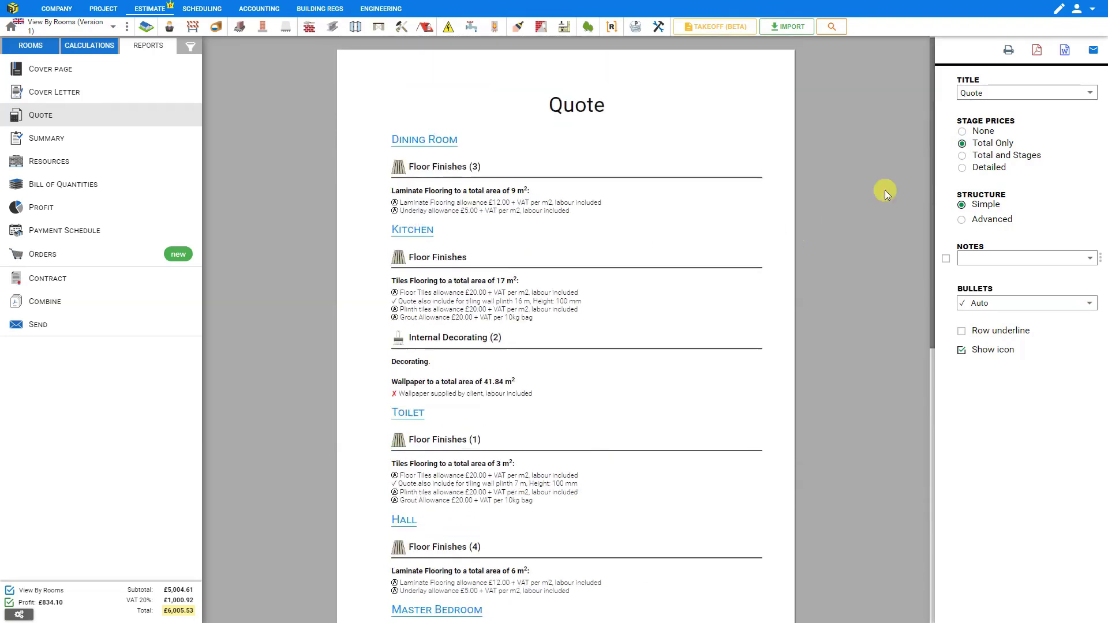
left_click(962, 155)
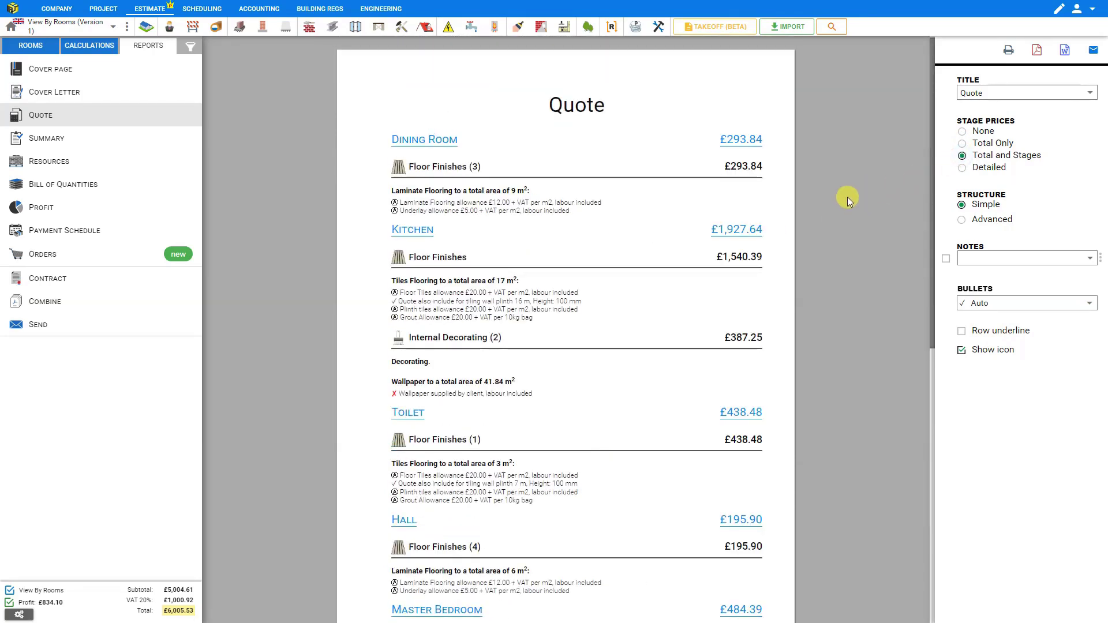
left_click(962, 168)
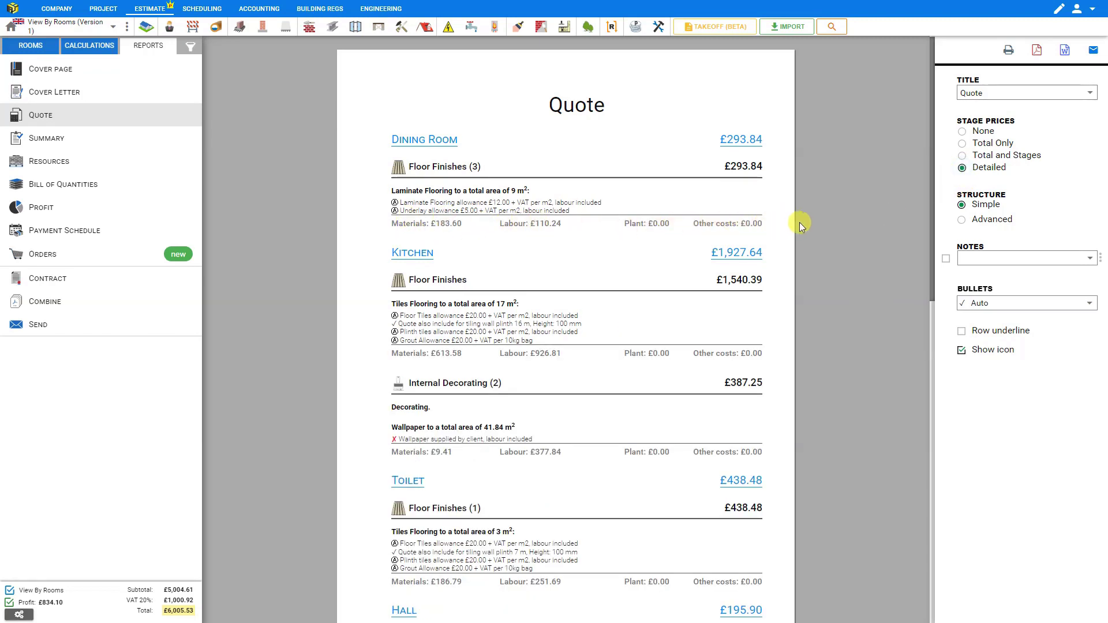
- Preview the Advanced quote structure, turning Description, Materials, Labour and Unit off and back on one at a time
left_click(960, 220)
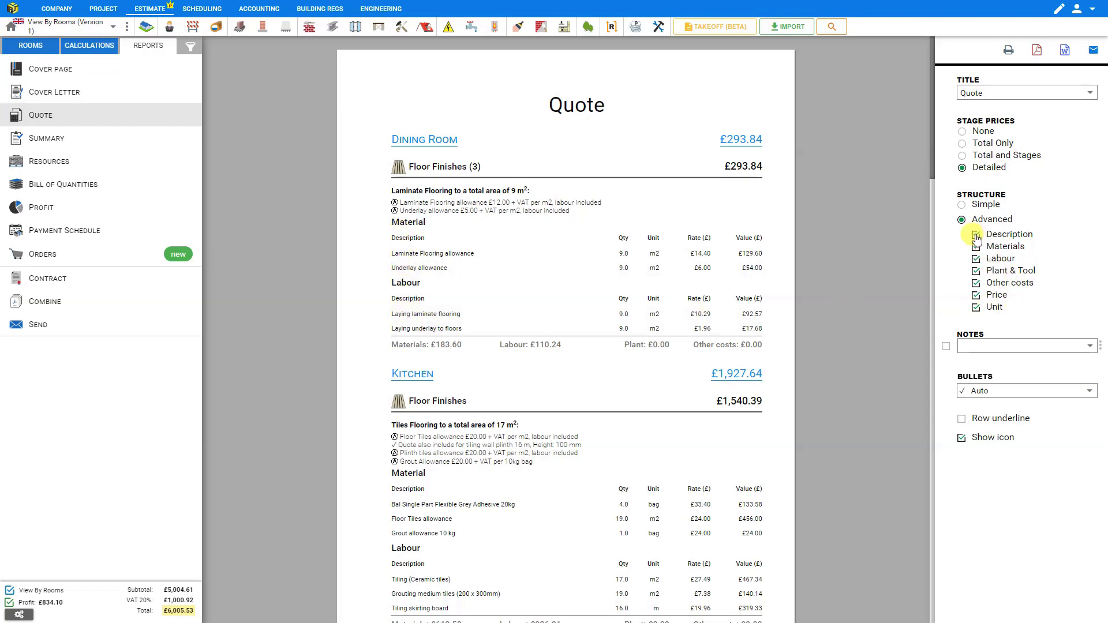
left_click(976, 236)
left_click(975, 236)
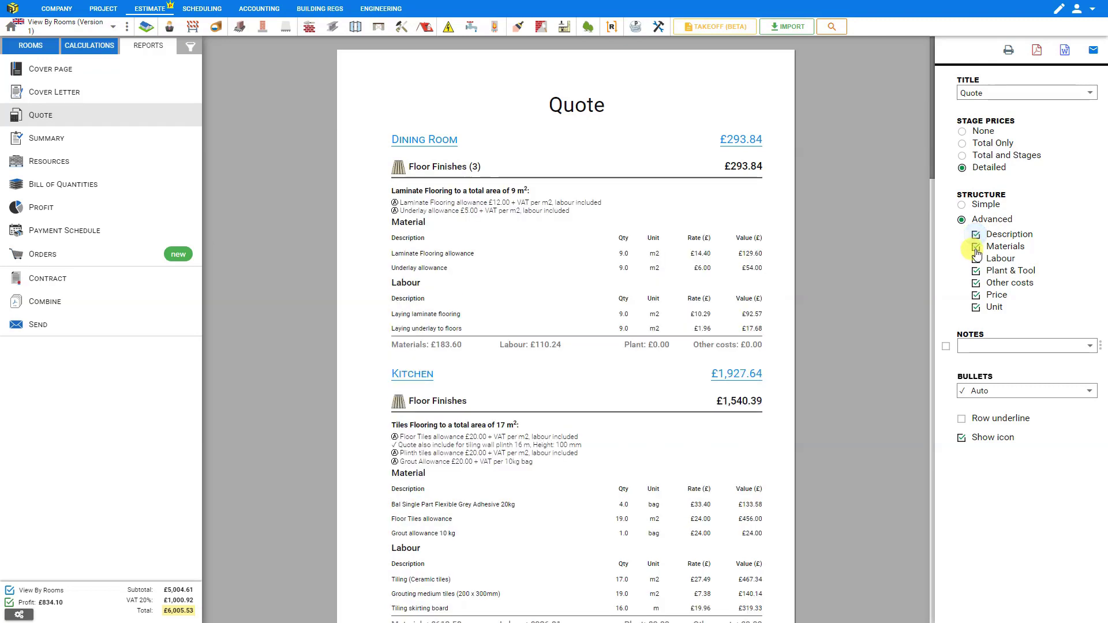
left_click(975, 248)
left_click(976, 248)
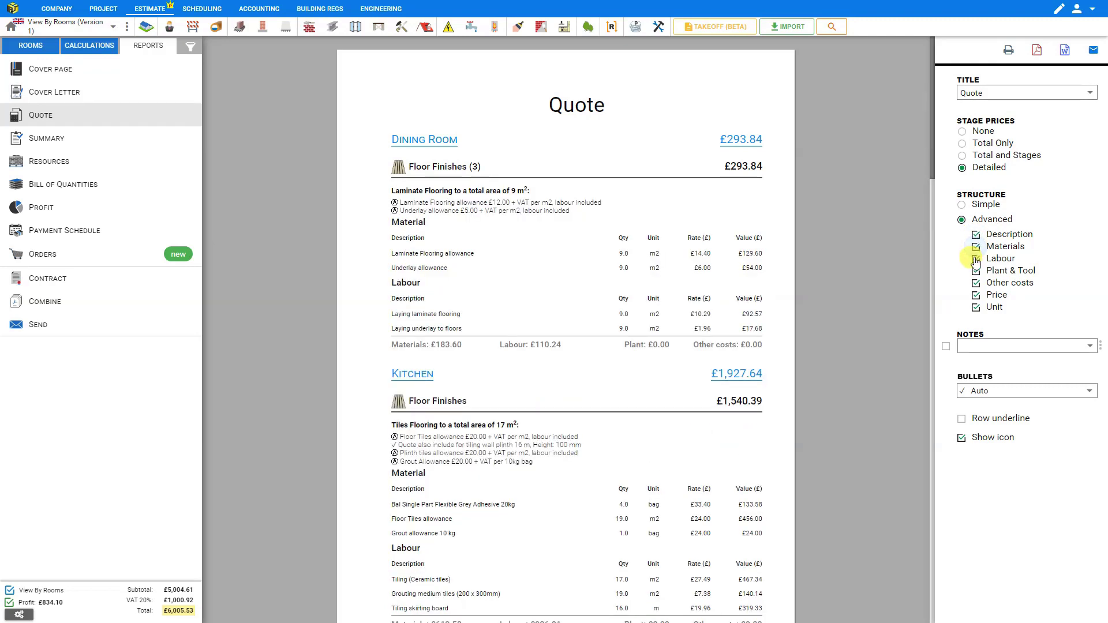
left_click(975, 260)
left_click(976, 260)
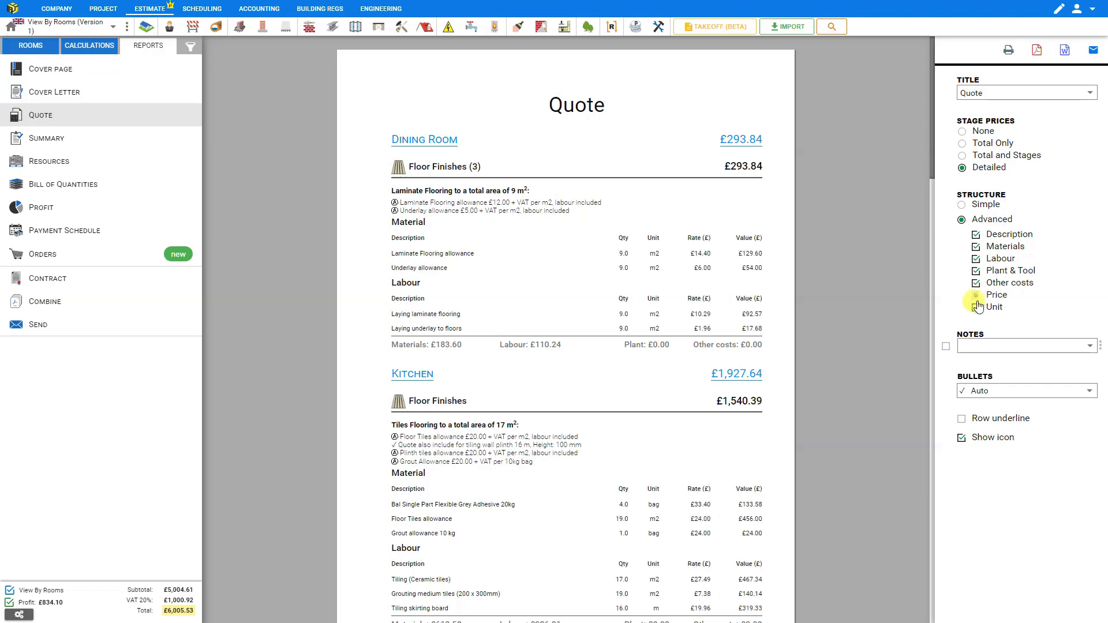
left_click(975, 309)
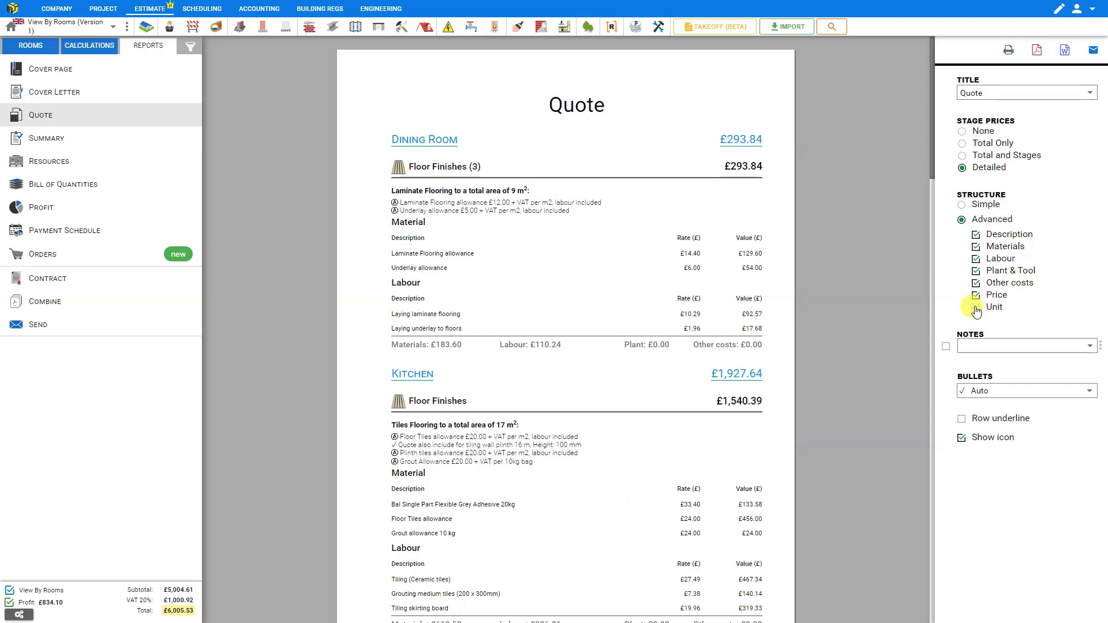
left_click(976, 309)
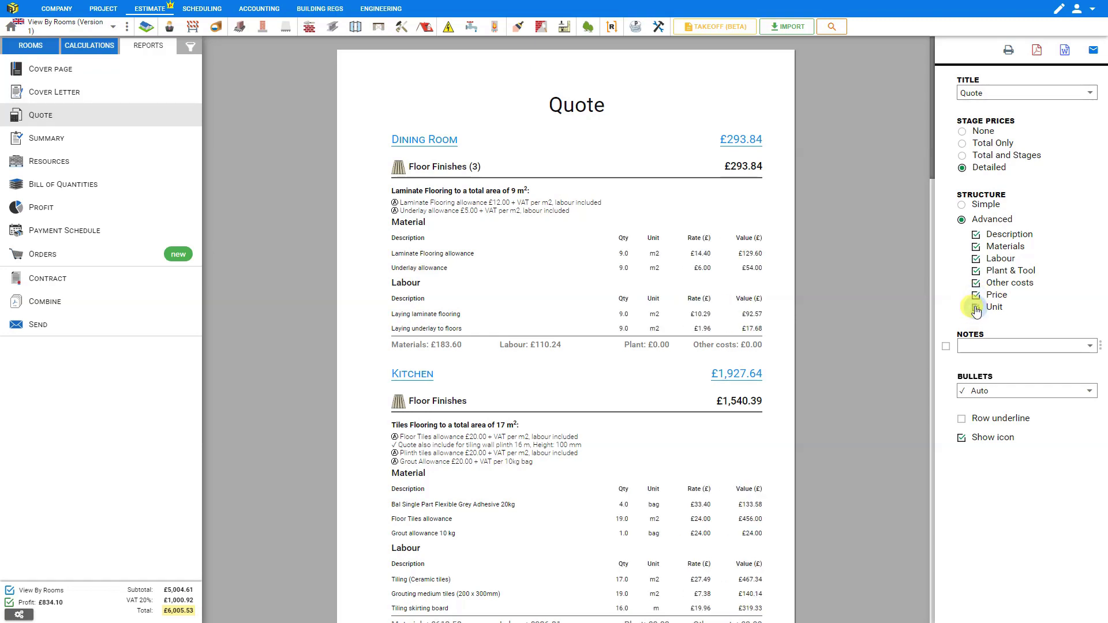
- Set the quote structure to Simple and its stage prices to Total and Stages
left_click(961, 205)
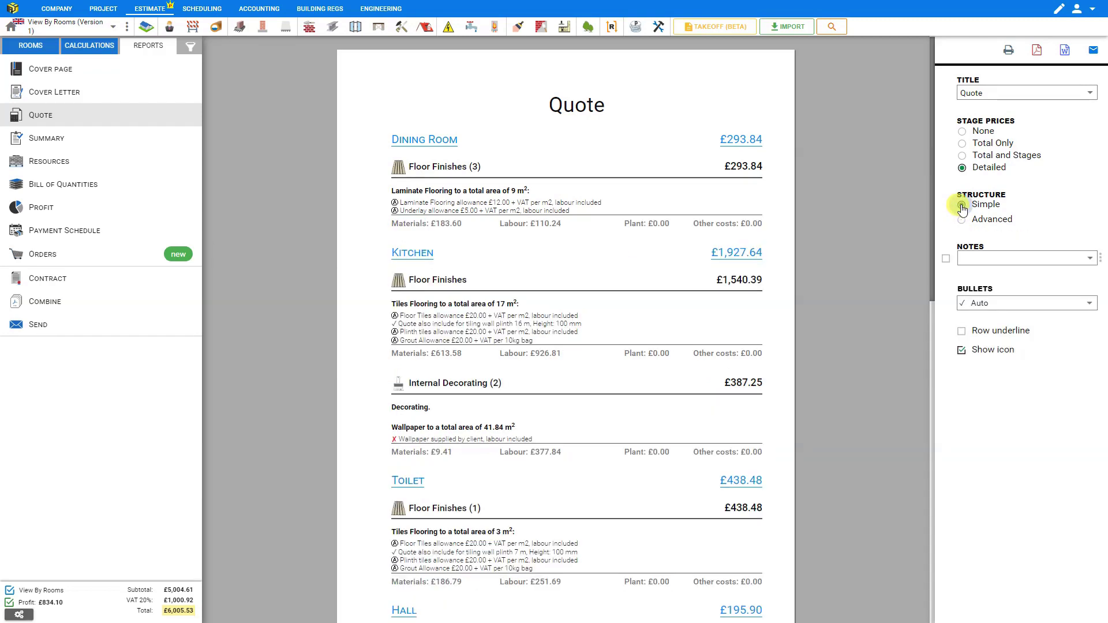
left_click(961, 156)
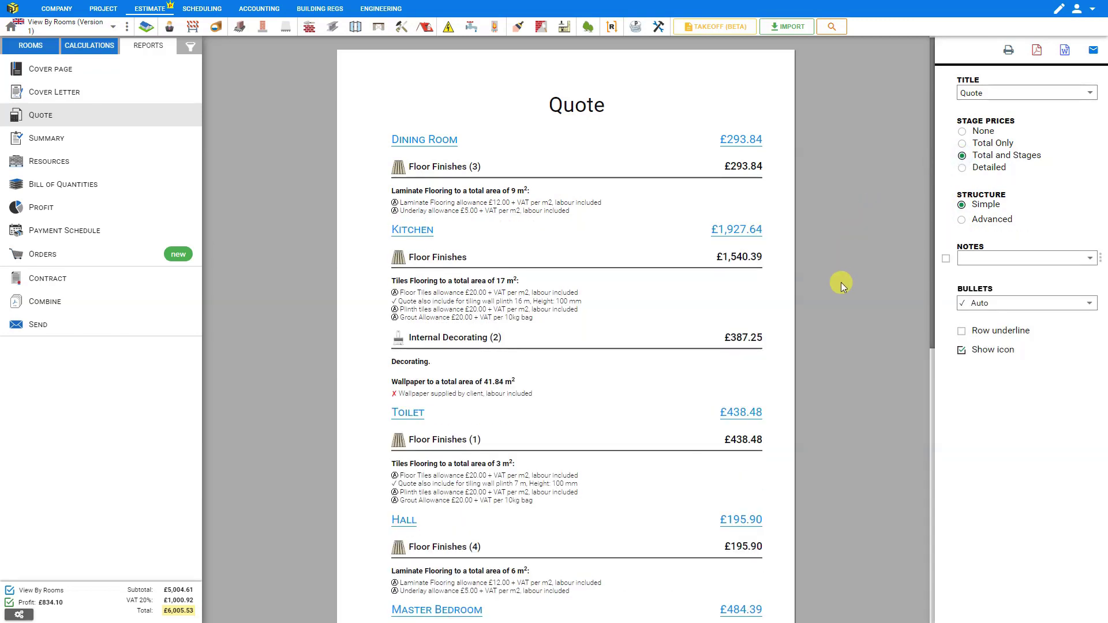